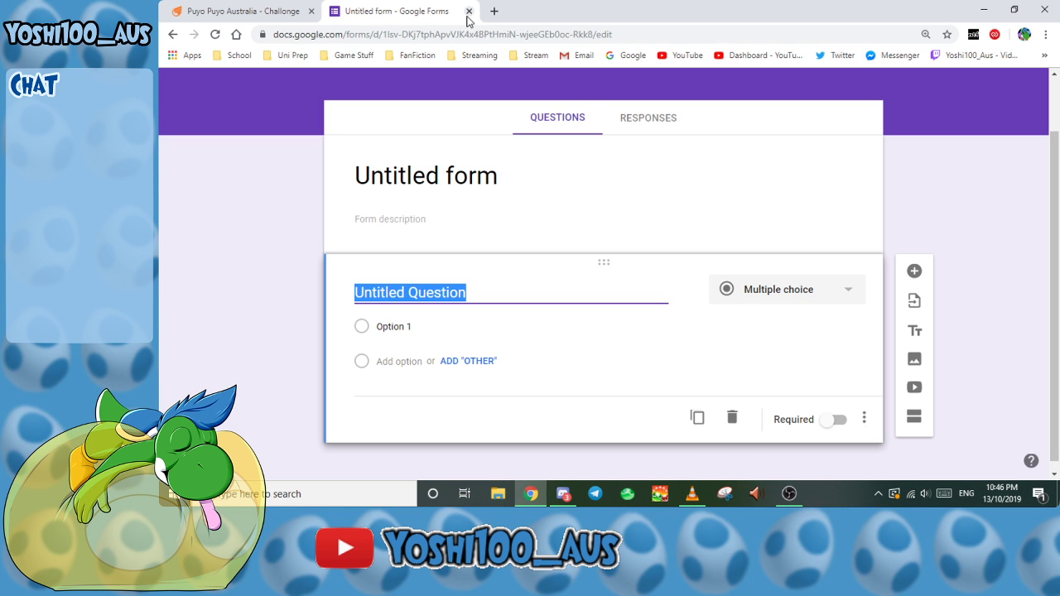
Step: Close the untitled Google form and return to the Puyo Puyo Australia community page
{"action": "left_click", "coordinate": [469, 11]}
{"action": "key", "text": "alt+Tab"}
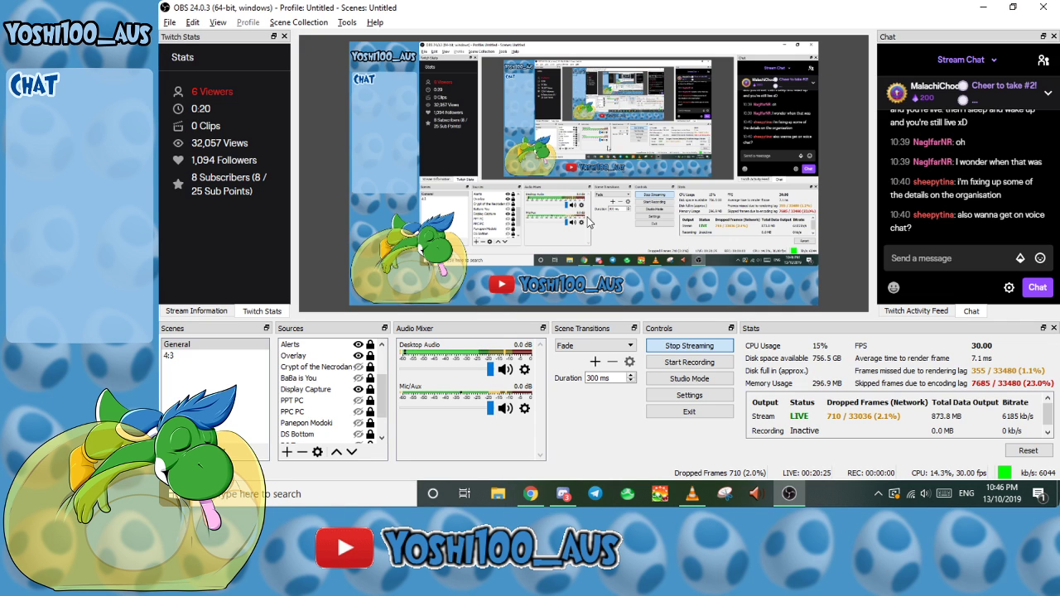
{"action": "key", "text": "alt+Tab"}
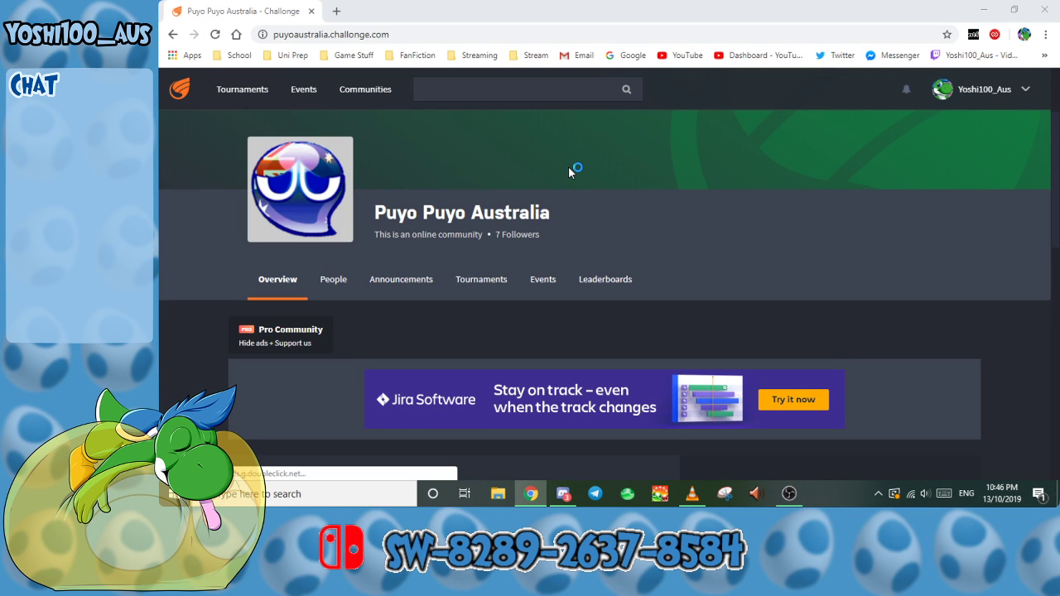
Step: Review the Puyo Puyo Australia community page on Challonge, the draft competitor announcement in Discord and the stream chat in OBS
{"action": "scroll", "coordinate": [635, 244], "scroll_direction": "down", "scroll_amount": 5}
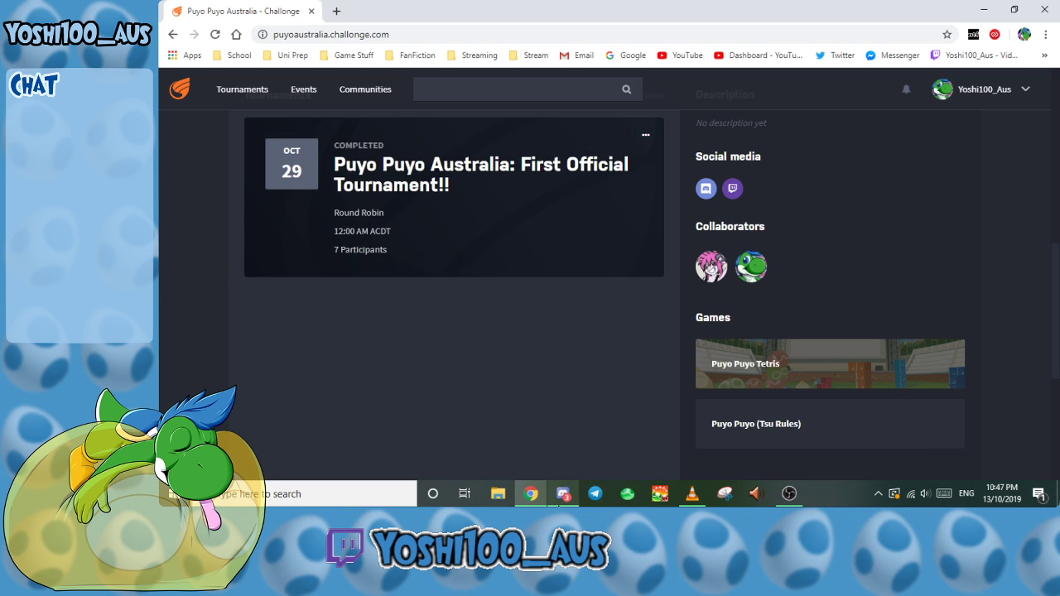
{"action": "left_click", "coordinate": [563, 494]}
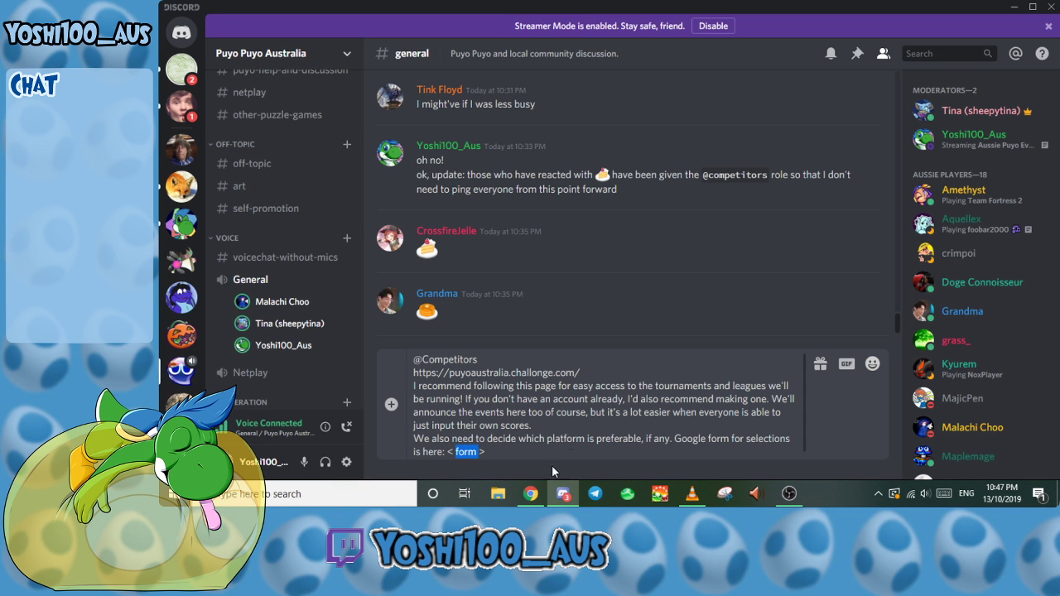
{"action": "left_click", "coordinate": [789, 494]}
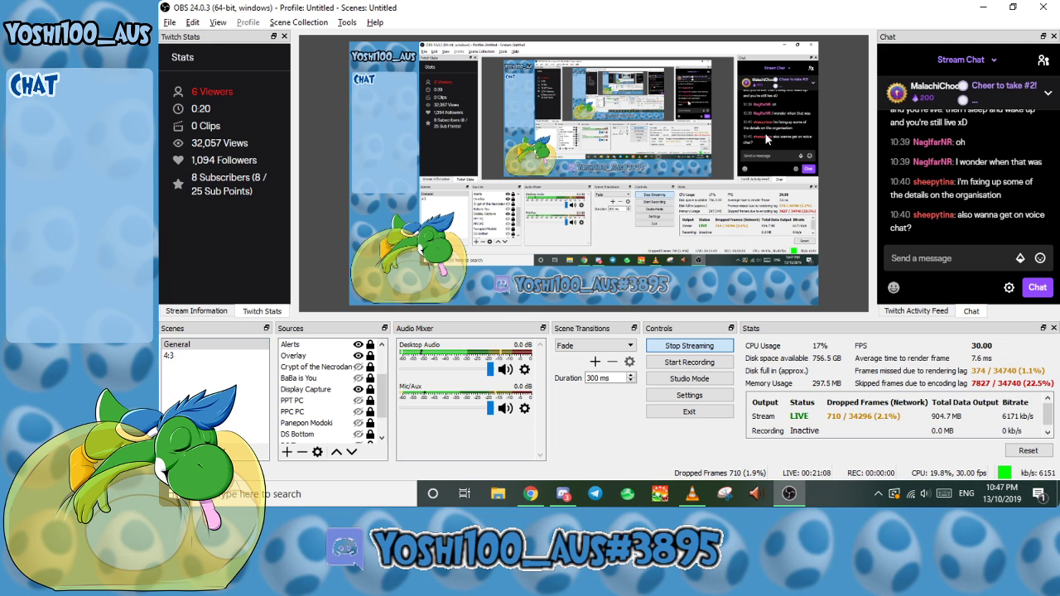
{"action": "left_click", "coordinate": [530, 493]}
{"action": "scroll", "coordinate": [564, 419], "scroll_direction": "up", "scroll_amount": 4}
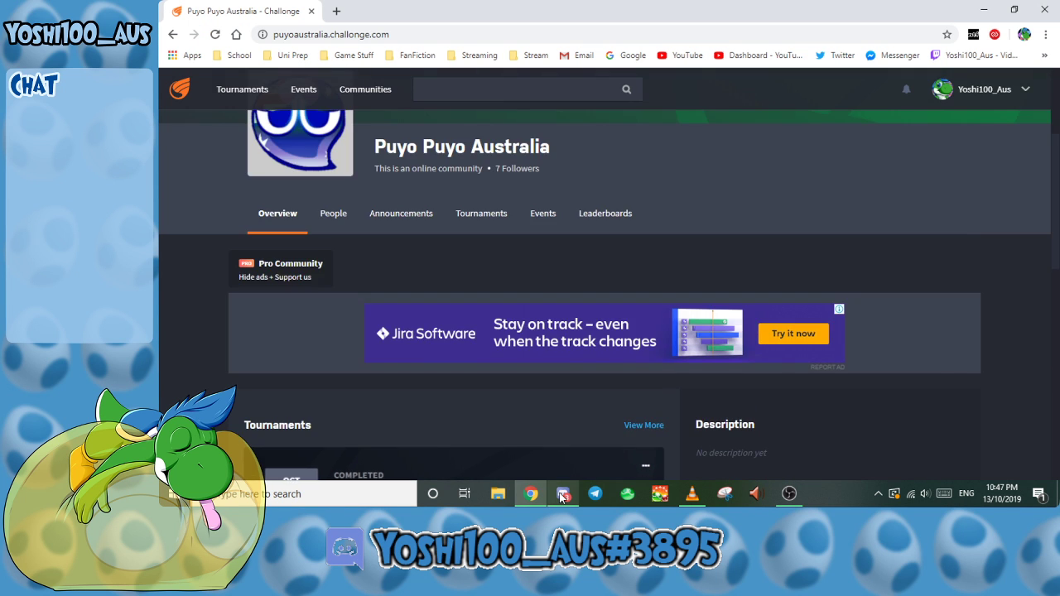
{"action": "left_click", "coordinate": [564, 493]}
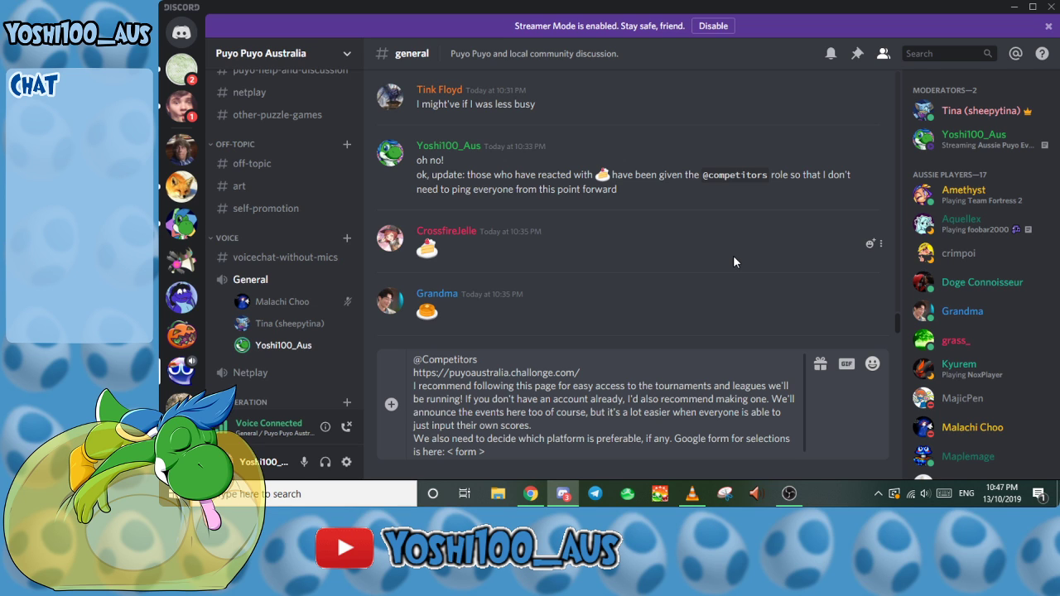
{"action": "mouse_move", "coordinate": [530, 493]}
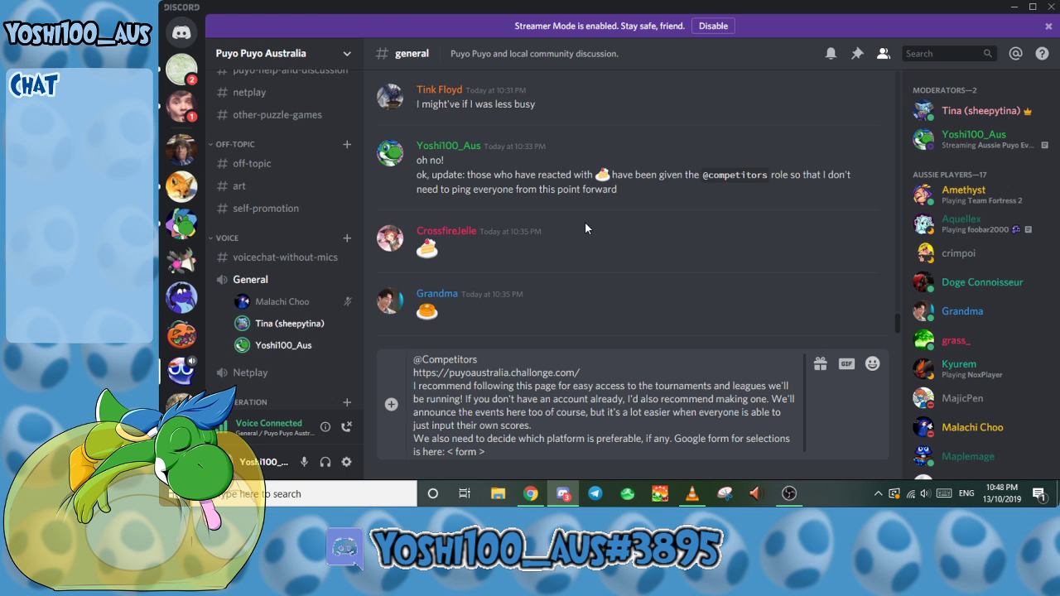
{"action": "left_click", "coordinate": [530, 494]}
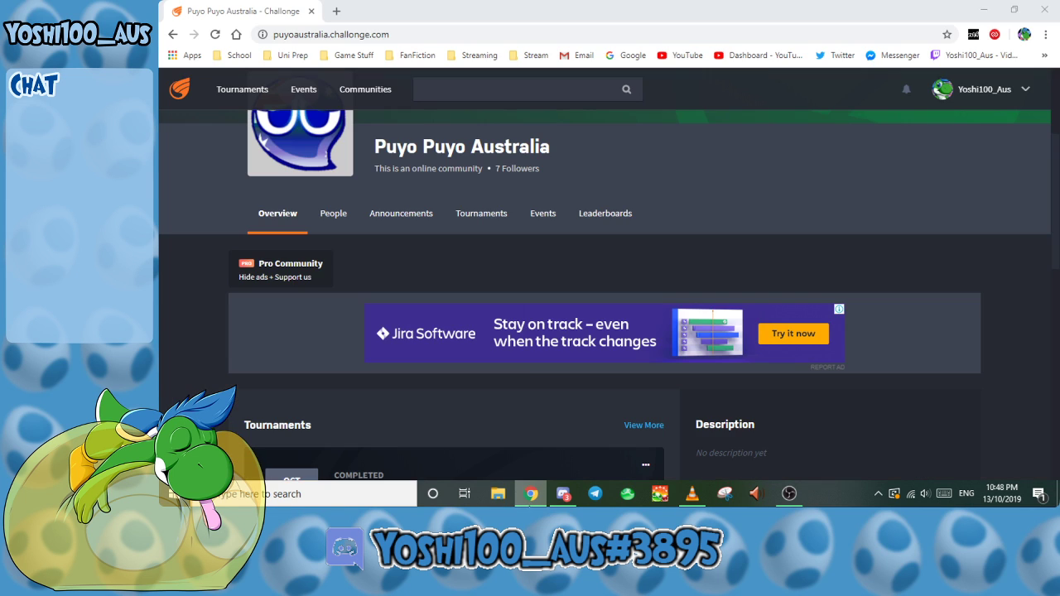
{"action": "scroll", "coordinate": [526, 374], "scroll_direction": "down", "scroll_amount": 1}
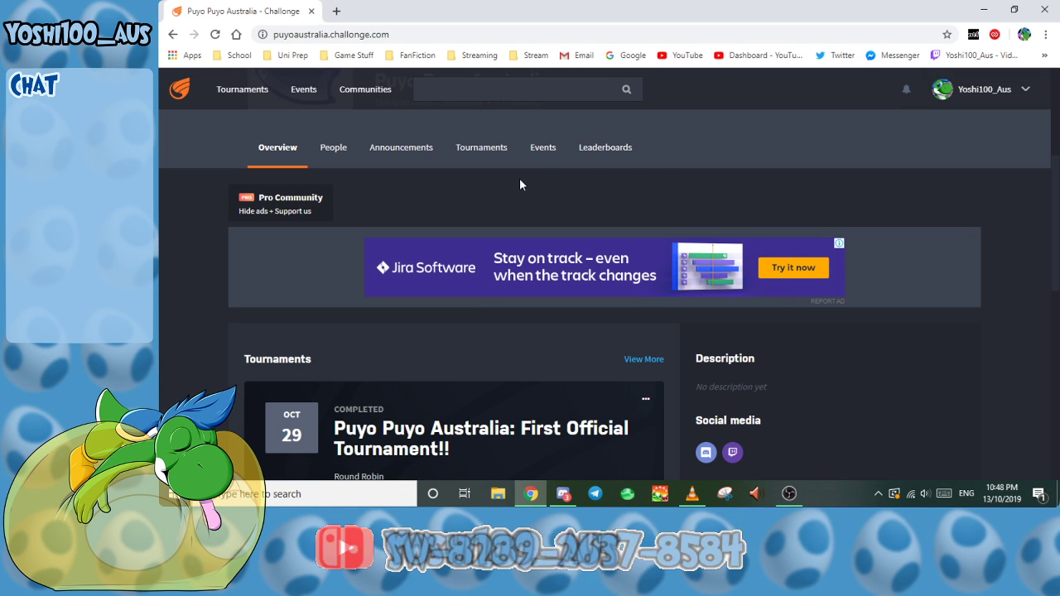
{"action": "scroll", "coordinate": [582, 182], "scroll_direction": "up", "scroll_amount": 2}
{"action": "scroll", "coordinate": [466, 232], "scroll_direction": "up", "scroll_amount": 2}
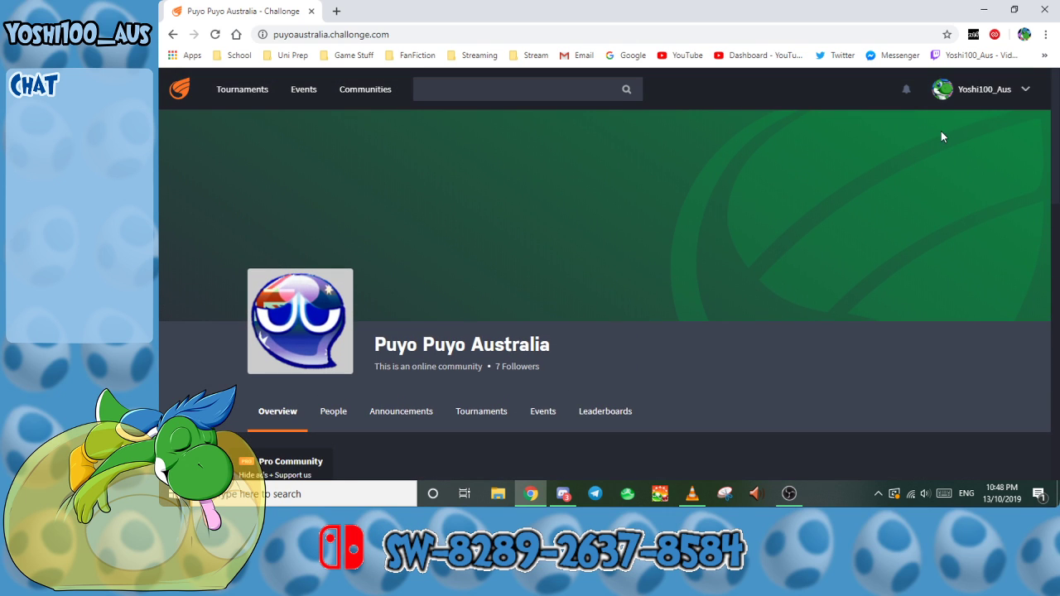
Step: Go to the account's own tournaments on Challonge and start creating a new tournament
{"action": "left_click", "coordinate": [984, 89]}
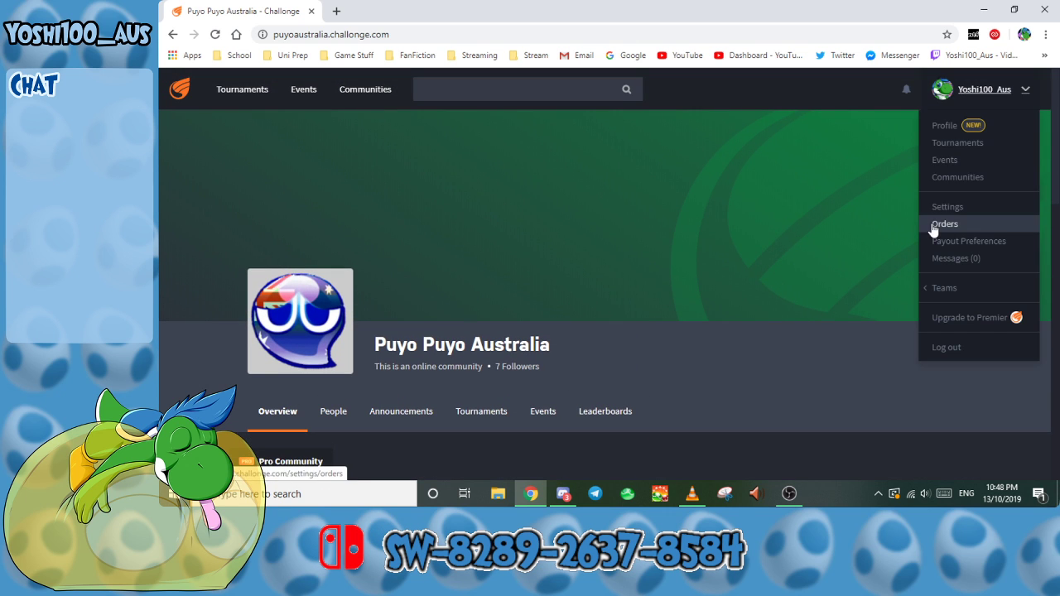
{"action": "left_click", "coordinate": [968, 145]}
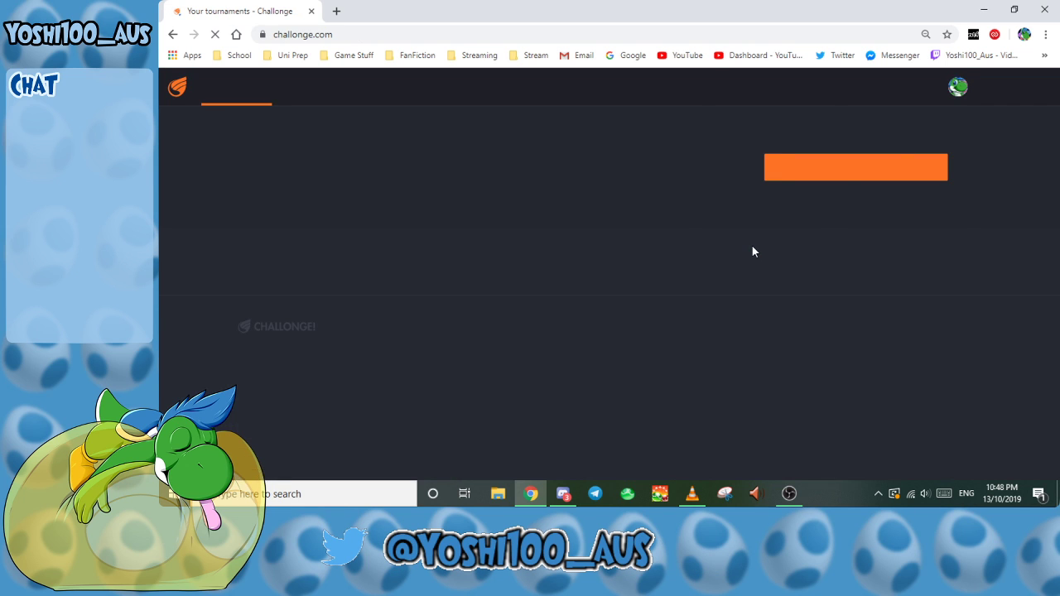
{"action": "left_click", "coordinate": [876, 164]}
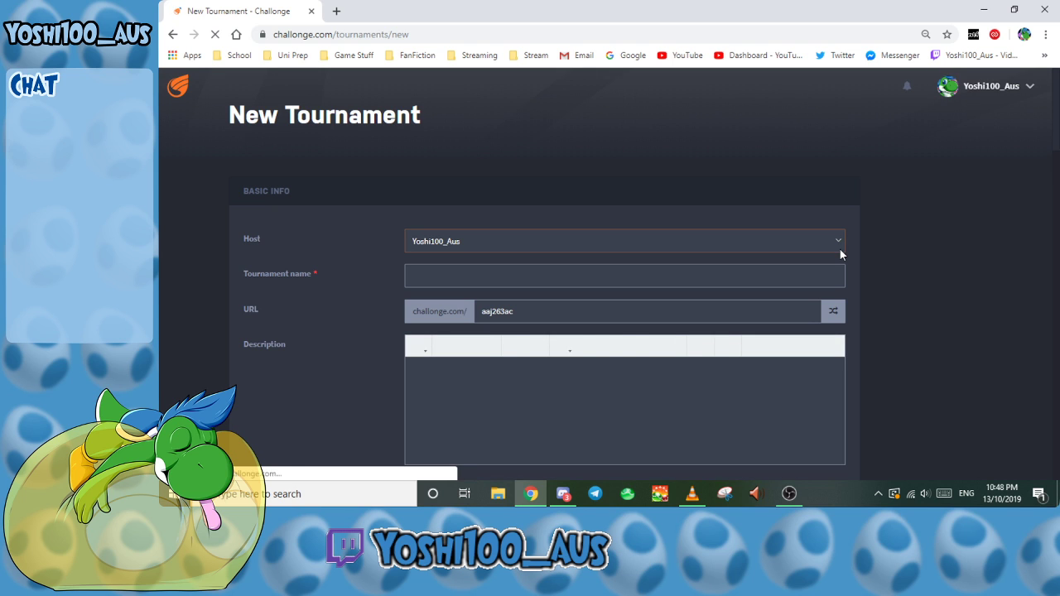
Step: Name the new tournament "Australian Puyo League - October 2019"
{"action": "scroll", "coordinate": [709, 263], "scroll_direction": "down", "scroll_amount": 3}
{"action": "scroll", "coordinate": [616, 296], "scroll_direction": "up", "scroll_amount": 2}
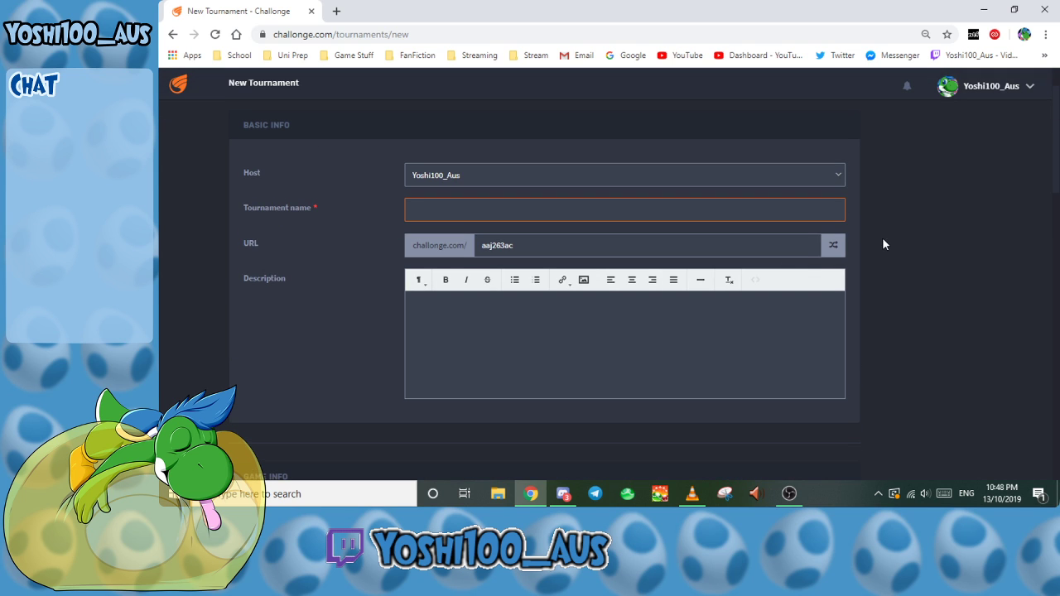
{"action": "type", "text": "Ad"}
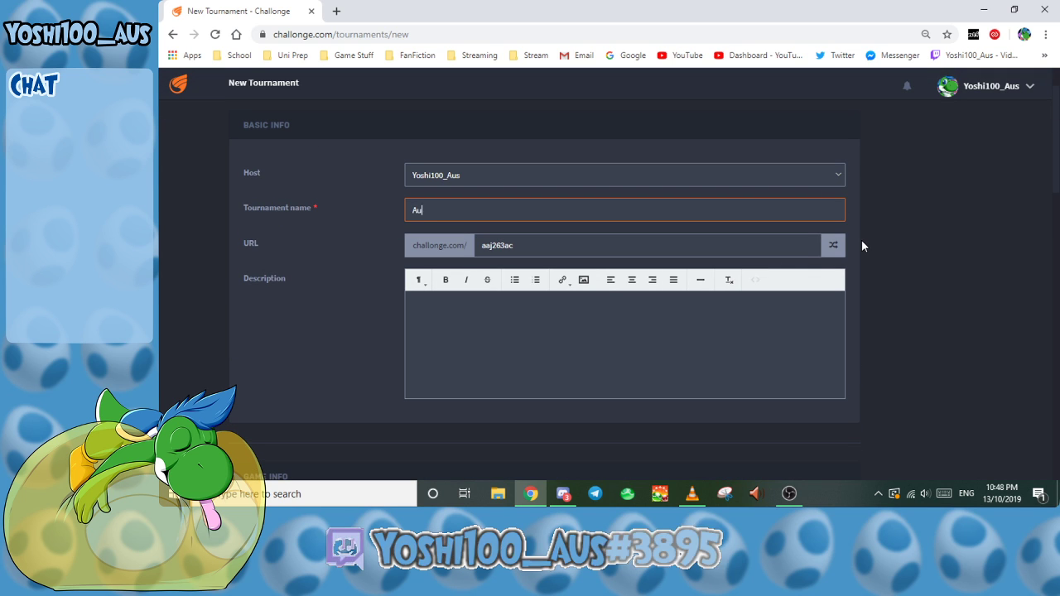
{"action": "key", "text": "BackSpace"}
{"action": "key", "text": "BackSpace"}
{"action": "type", "text": "A"}
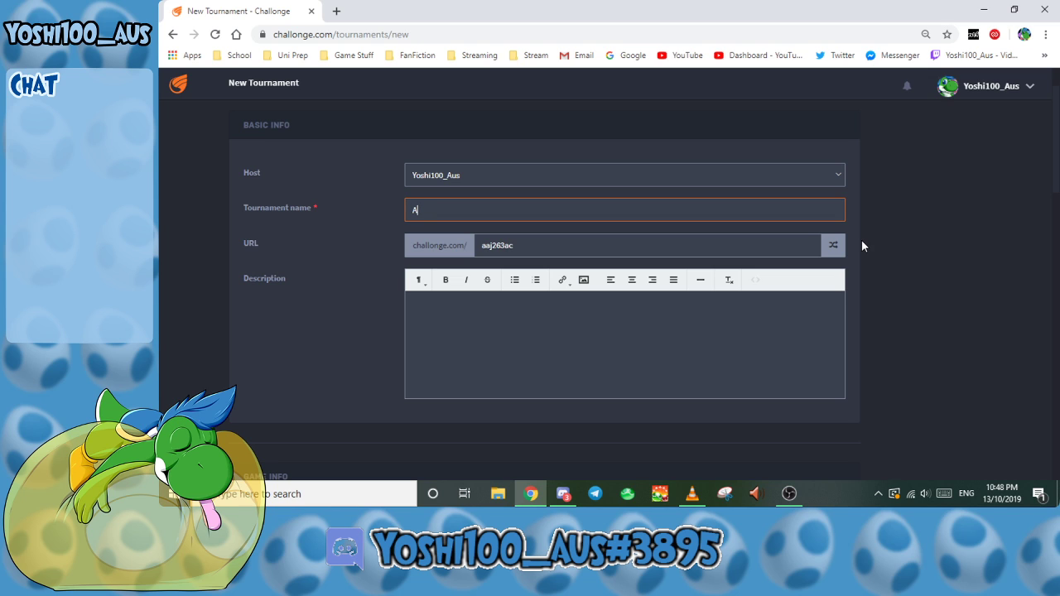
{"action": "type", "text": "ustralian Puyo League -"}
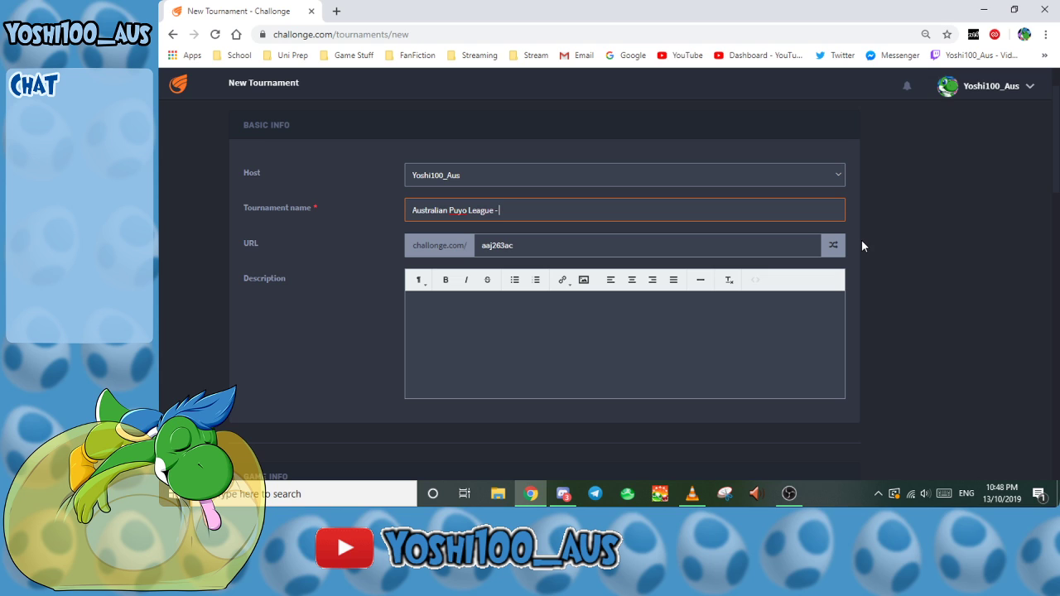
{"action": "type", "text": " October 2019"}
{"action": "key", "text": "alt+Tab"}
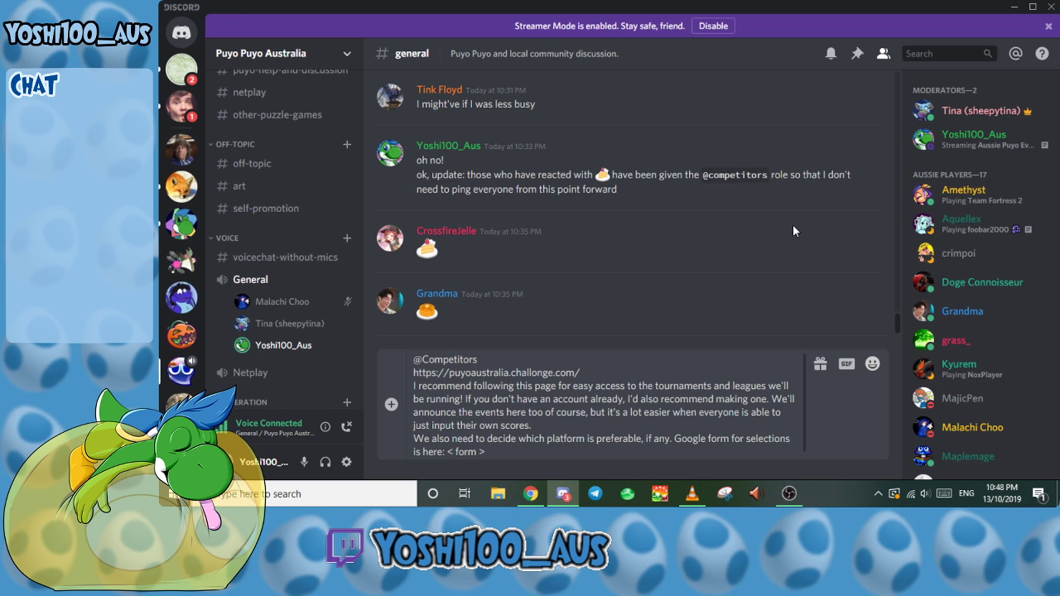
{"action": "key", "text": "alt+Tab"}
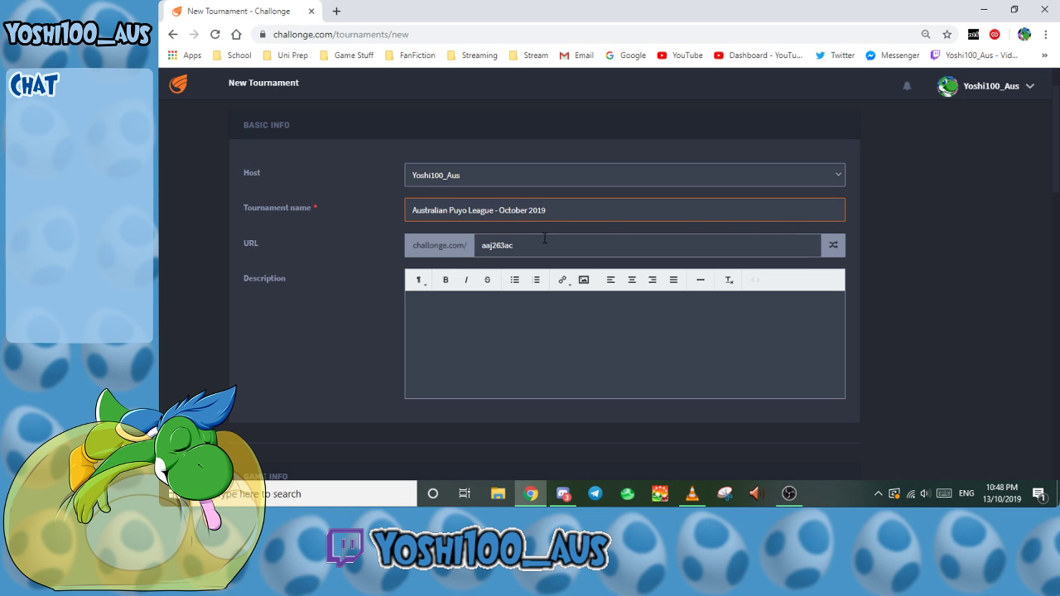
Step: Set the tournament's game to the suggested entry Puyo Puyo (Tsu Rules)
{"action": "scroll", "coordinate": [533, 244], "scroll_direction": "down", "scroll_amount": 1}
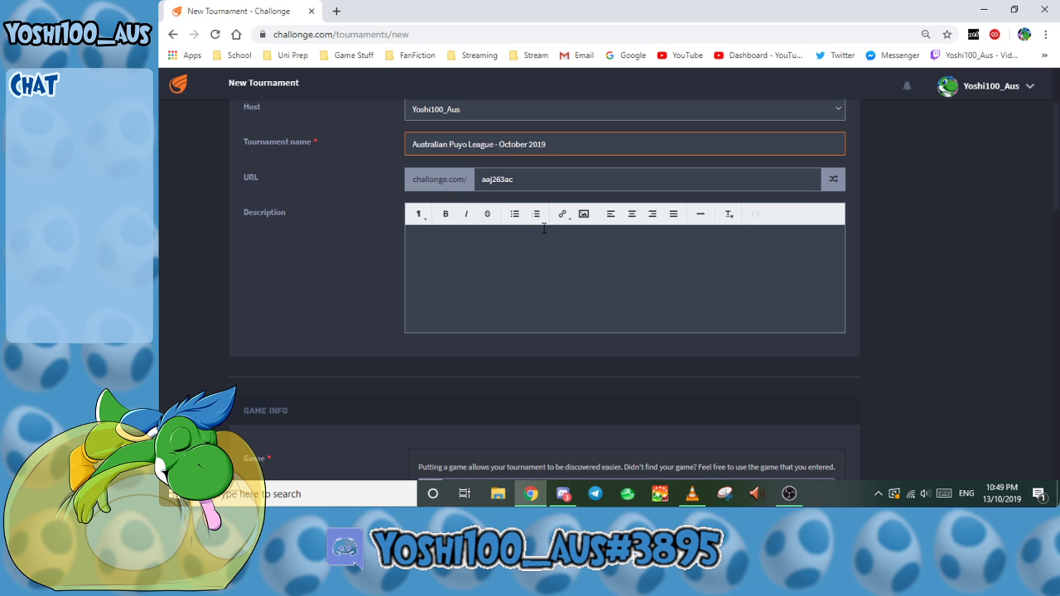
{"action": "scroll", "coordinate": [545, 226], "scroll_direction": "down", "scroll_amount": 1}
{"action": "scroll", "coordinate": [545, 227], "scroll_direction": "down", "scroll_amount": 1}
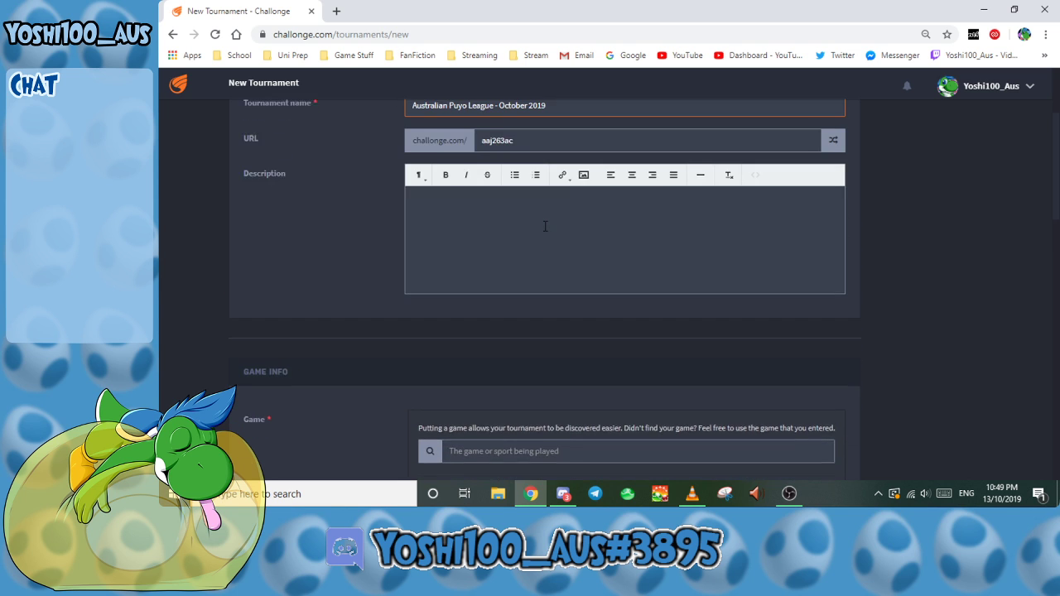
{"action": "scroll", "coordinate": [545, 226], "scroll_direction": "up", "scroll_amount": 1}
{"action": "scroll", "coordinate": [545, 226], "scroll_direction": "down", "scroll_amount": 3}
{"action": "left_click", "coordinate": [545, 226]}
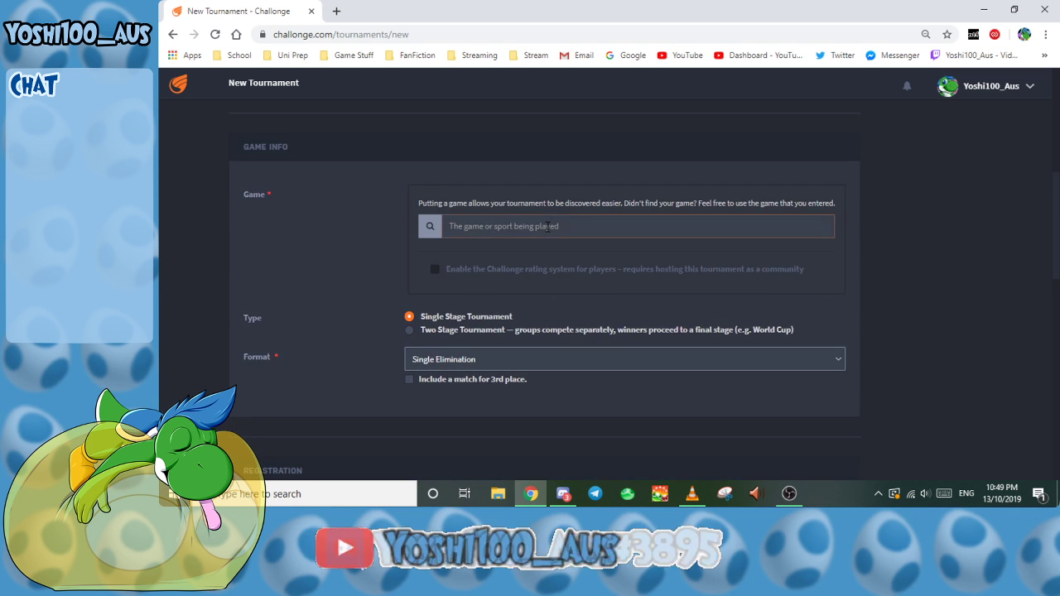
{"action": "type", "text": "Puyo"}
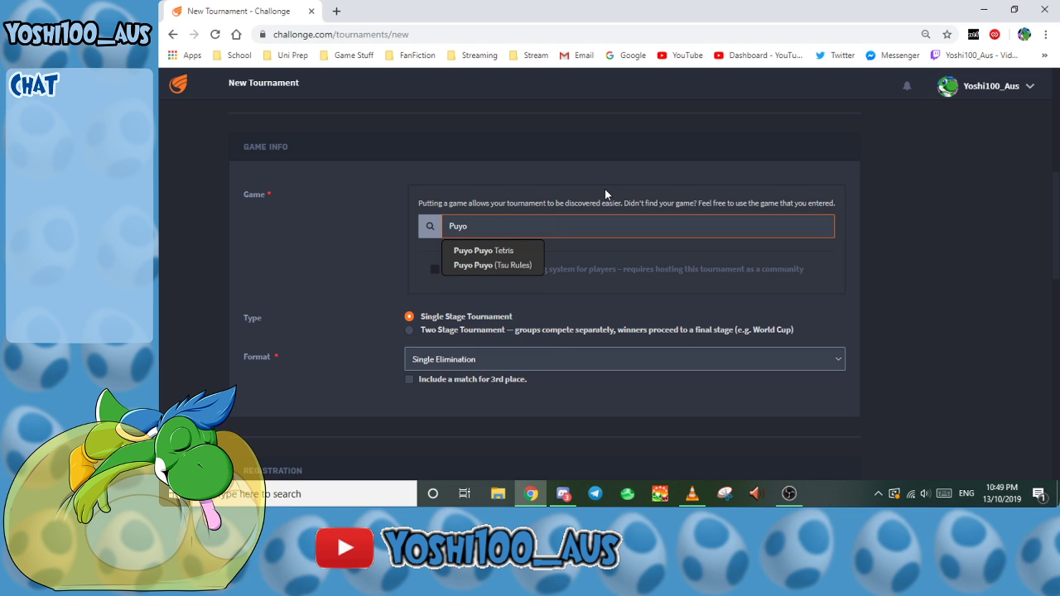
{"action": "key", "text": "Down"}
{"action": "key", "text": "Down"}
{"action": "key", "text": "Return"}
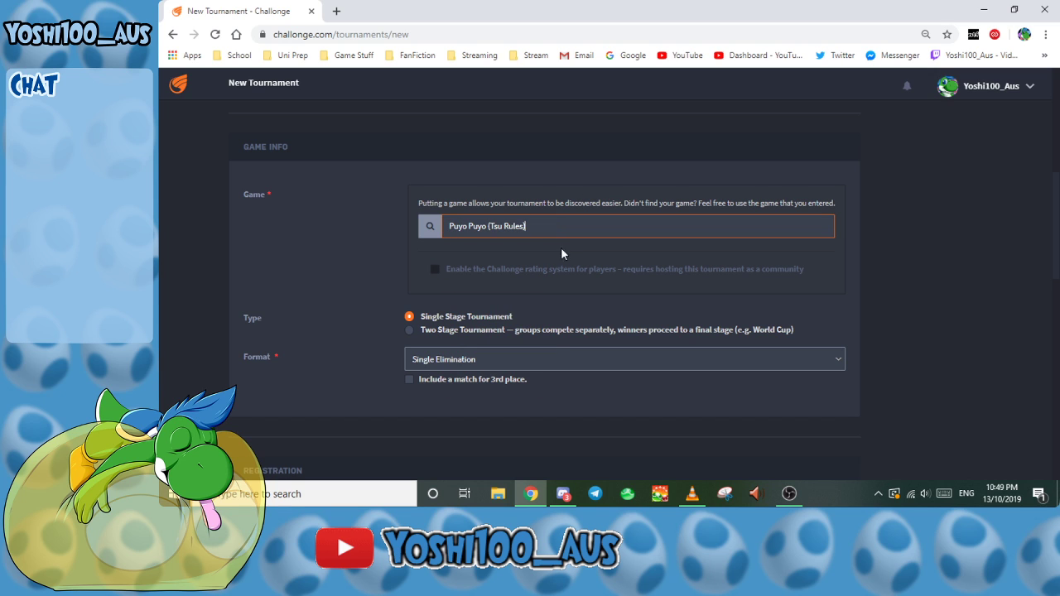
Step: Look through the remaining tournament settings, including the advanced bracket, permissions and notifications options
{"action": "scroll", "coordinate": [527, 280], "scroll_direction": "down", "scroll_amount": 1}
{"action": "scroll", "coordinate": [528, 280], "scroll_direction": "down", "scroll_amount": 1}
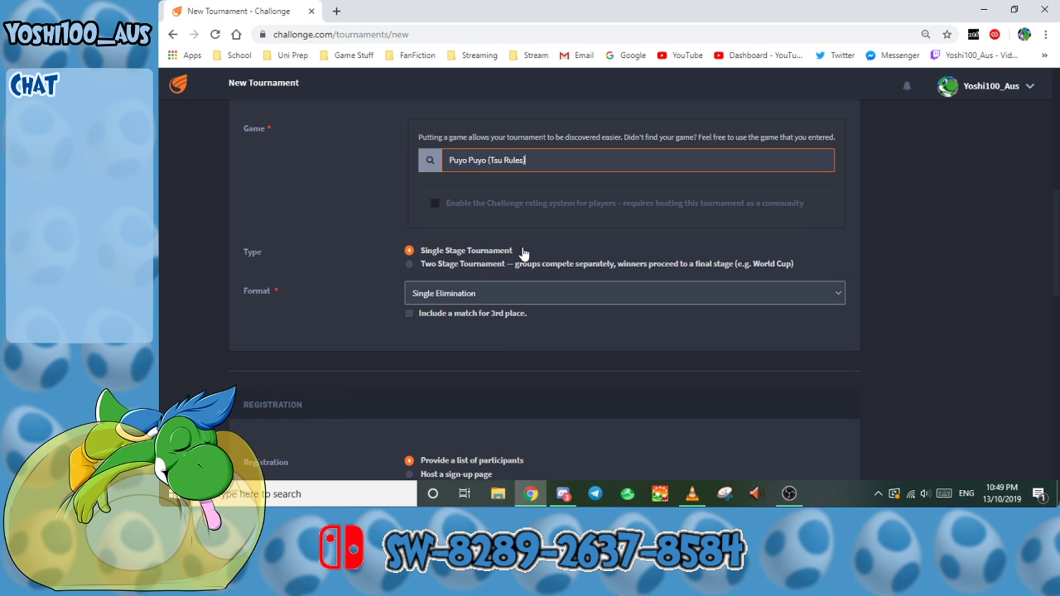
{"action": "scroll", "coordinate": [524, 252], "scroll_direction": "up", "scroll_amount": 5}
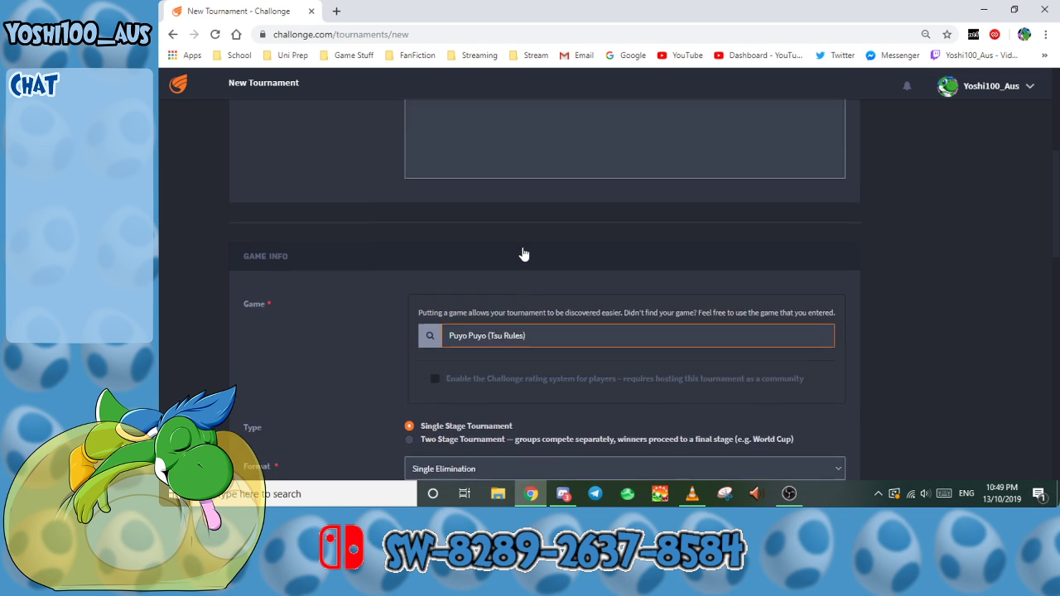
{"action": "scroll", "coordinate": [523, 247], "scroll_direction": "down", "scroll_amount": 10}
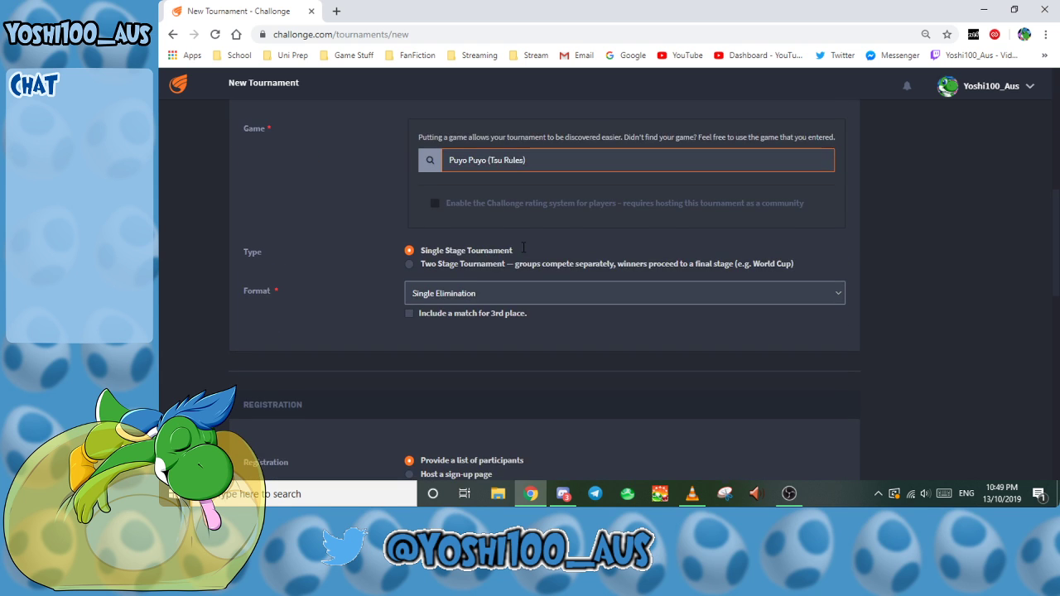
{"action": "scroll", "coordinate": [523, 248], "scroll_direction": "down", "scroll_amount": 4}
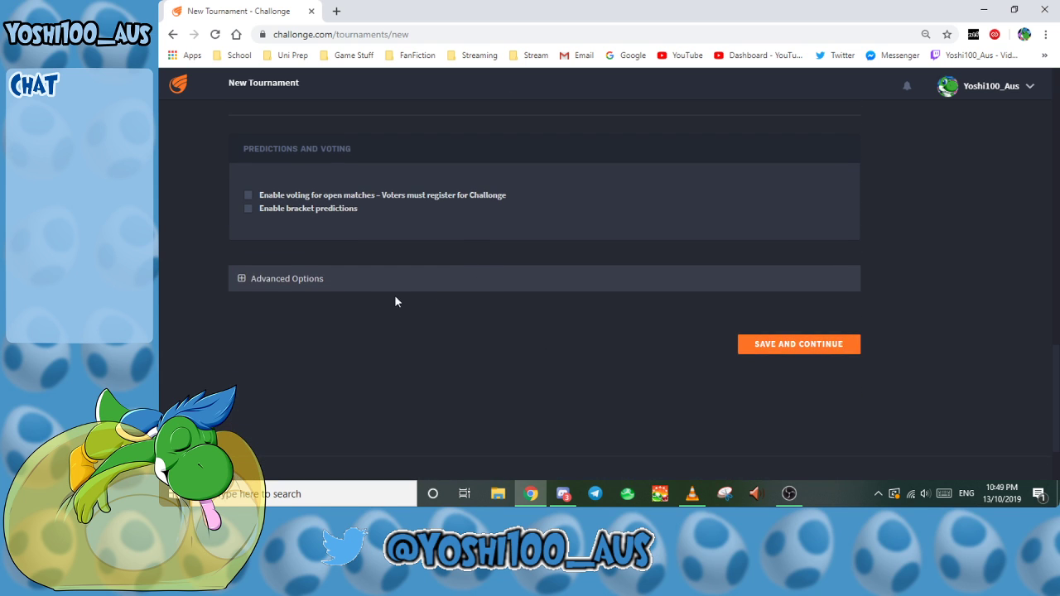
{"action": "left_click", "coordinate": [273, 284]}
{"action": "scroll", "coordinate": [275, 285], "scroll_direction": "down", "scroll_amount": 1}
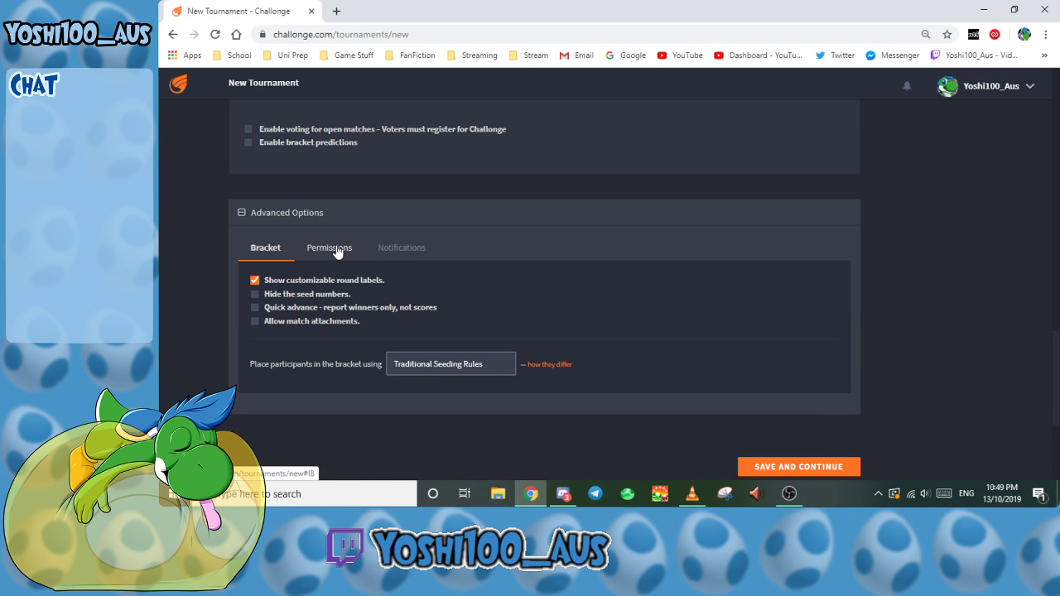
{"action": "left_click", "coordinate": [332, 248]}
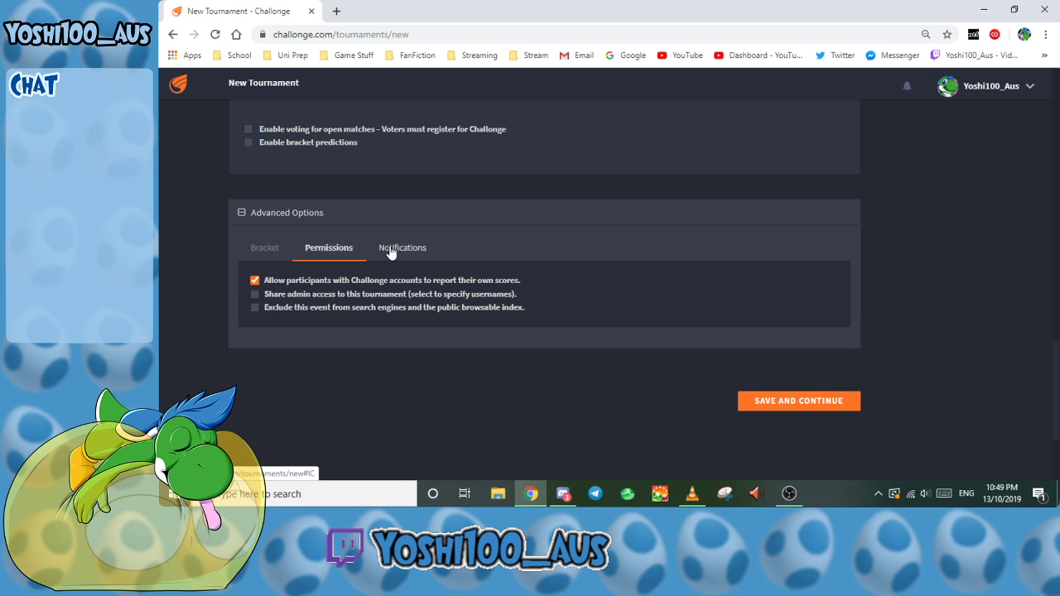
{"action": "left_click", "coordinate": [391, 250]}
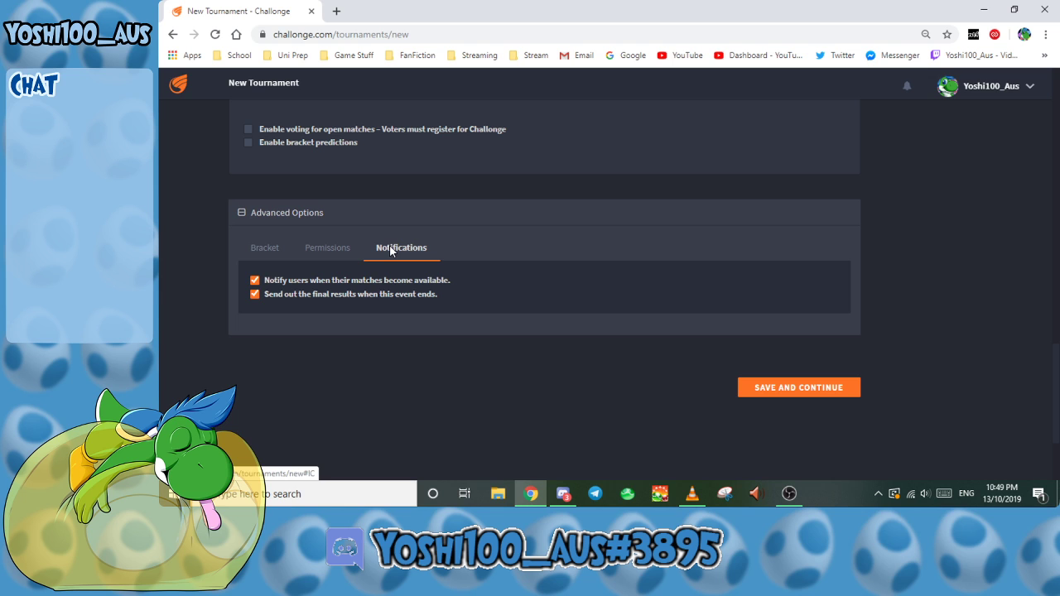
Step: Set the tournament's host to the Puyo Puyo Australia community
{"action": "scroll", "coordinate": [390, 251], "scroll_direction": "up", "scroll_amount": 15}
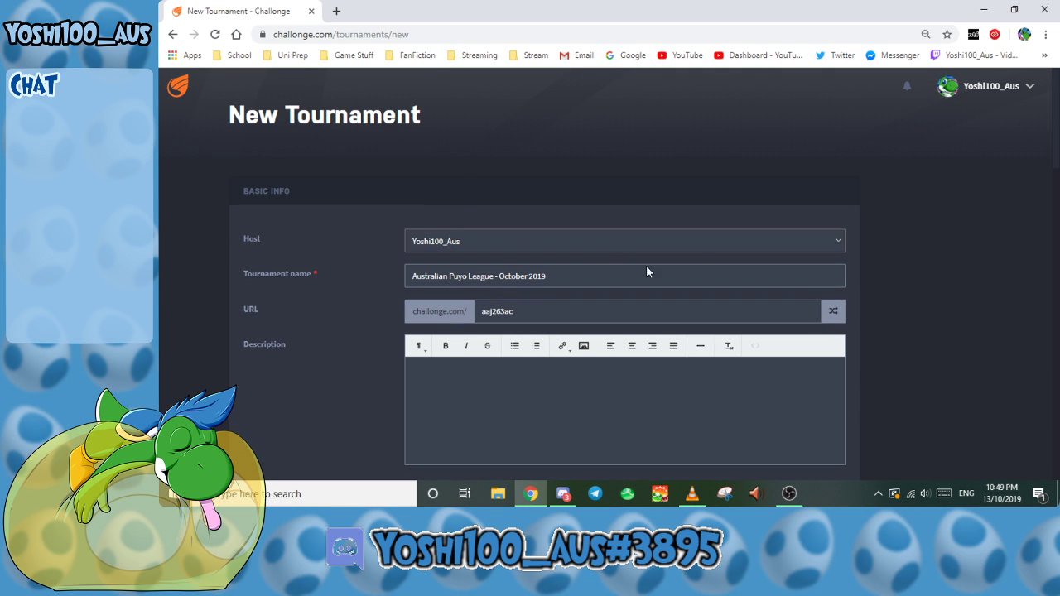
{"action": "left_click", "coordinate": [841, 237]}
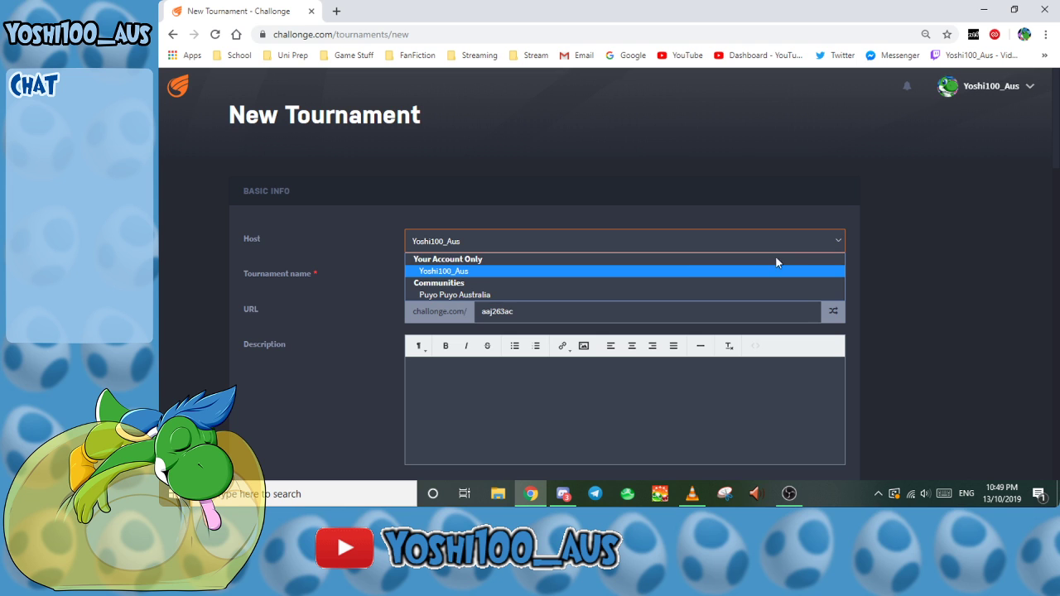
{"action": "left_click", "coordinate": [497, 295]}
{"action": "scroll", "coordinate": [578, 348], "scroll_direction": "down", "scroll_amount": 3}
{"action": "scroll", "coordinate": [578, 348], "scroll_direction": "down", "scroll_amount": 1}
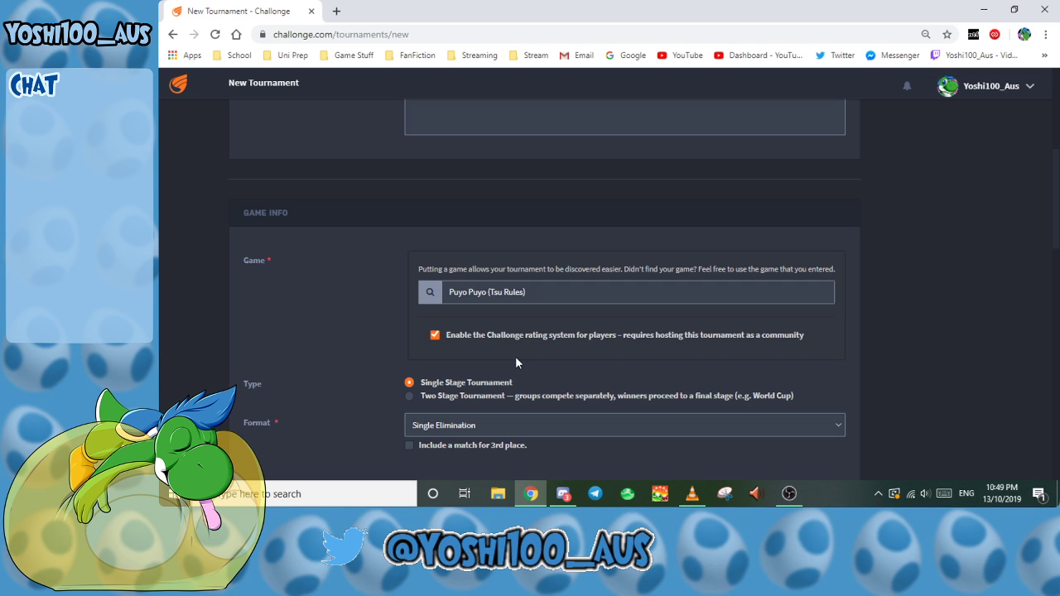
Step: Set the tournament format to Round Robin
{"action": "scroll", "coordinate": [515, 362], "scroll_direction": "down", "scroll_amount": 1}
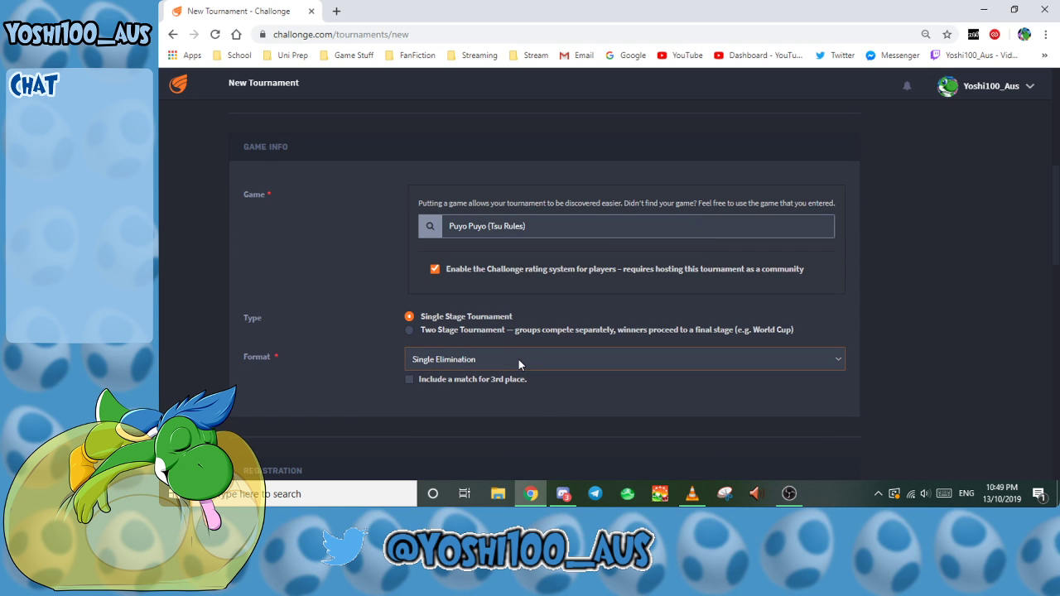
{"action": "left_click", "coordinate": [518, 359]}
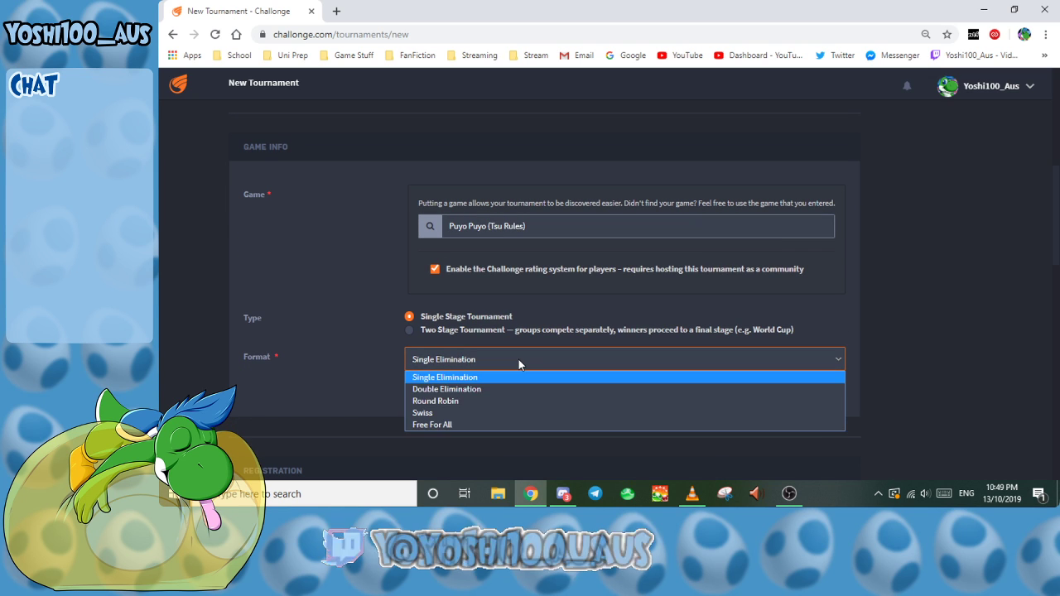
{"action": "left_click", "coordinate": [476, 400]}
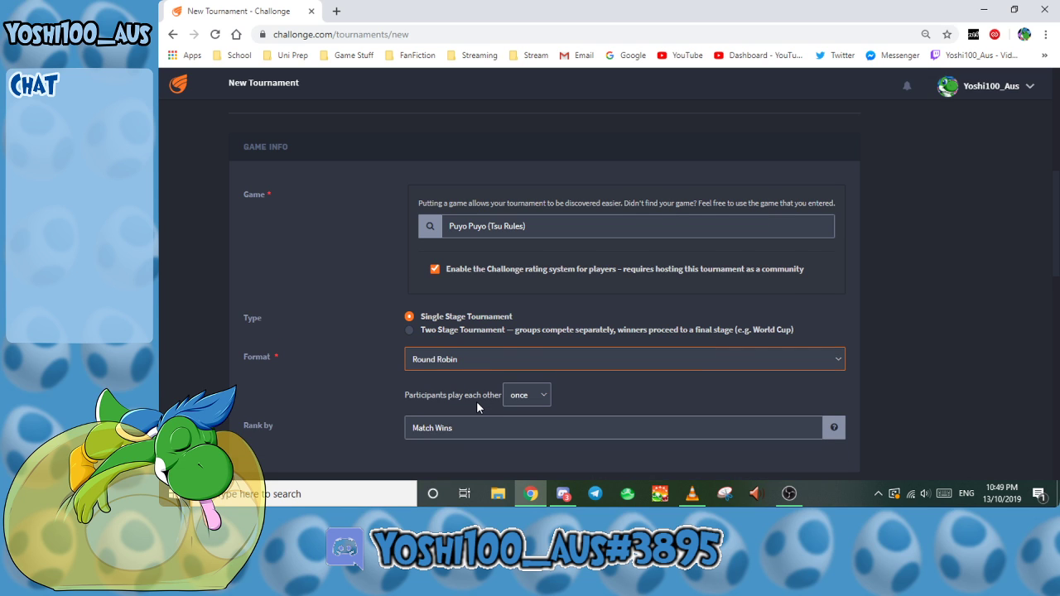
{"action": "scroll", "coordinate": [476, 389], "scroll_direction": "down", "scroll_amount": 2}
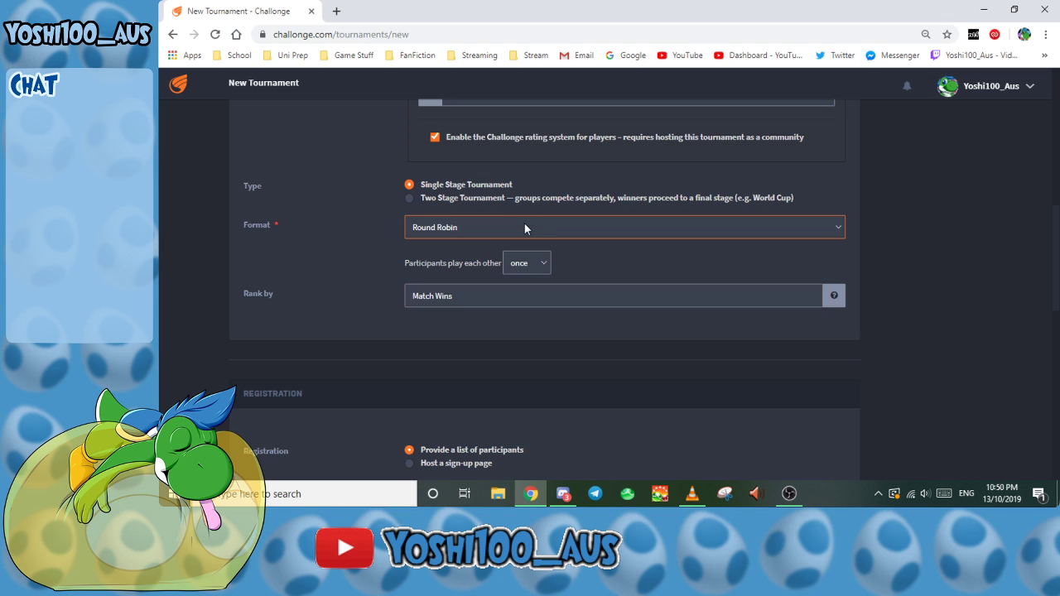
{"action": "scroll", "coordinate": [526, 224], "scroll_direction": "down", "scroll_amount": 1}
{"action": "scroll", "coordinate": [537, 232], "scroll_direction": "up", "scroll_amount": 2}
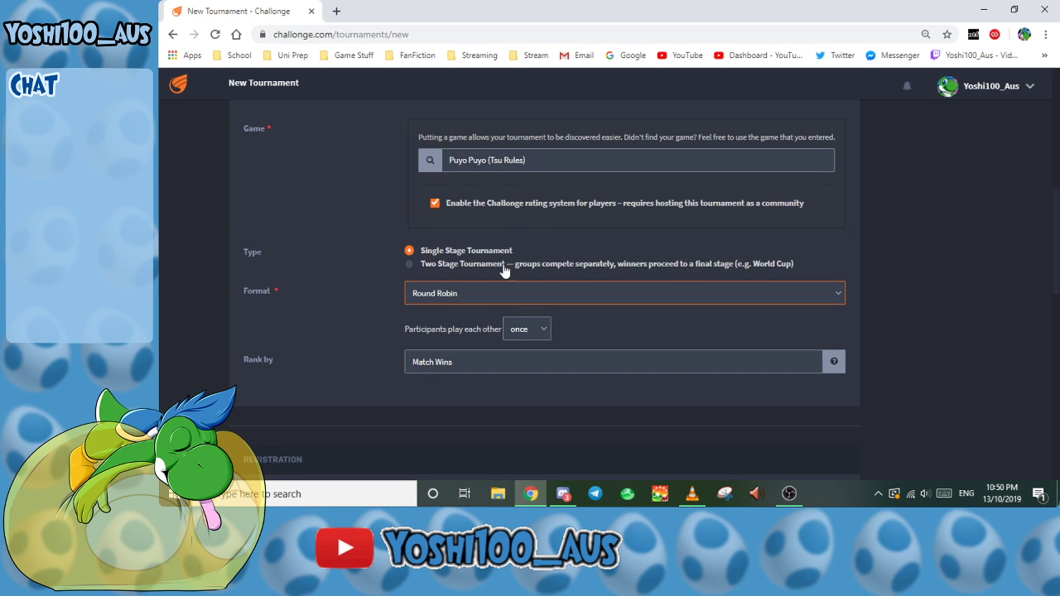
Step: Choose to host a sign-up page for registration and make it publicly visible
{"action": "scroll", "coordinate": [472, 280], "scroll_direction": "down", "scroll_amount": 5}
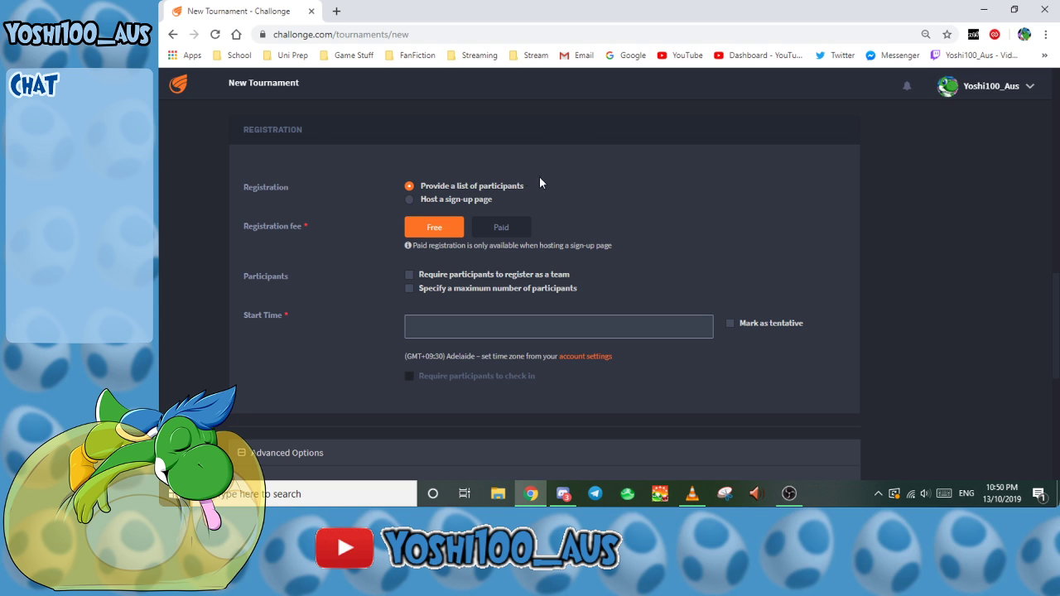
{"action": "left_click", "coordinate": [485, 200]}
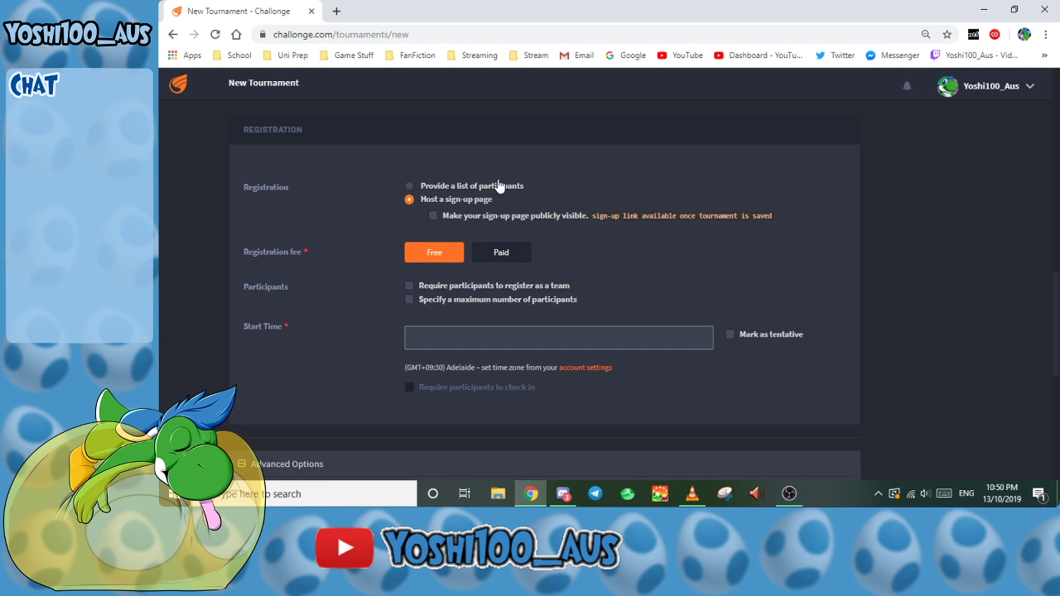
{"action": "left_click", "coordinate": [568, 219]}
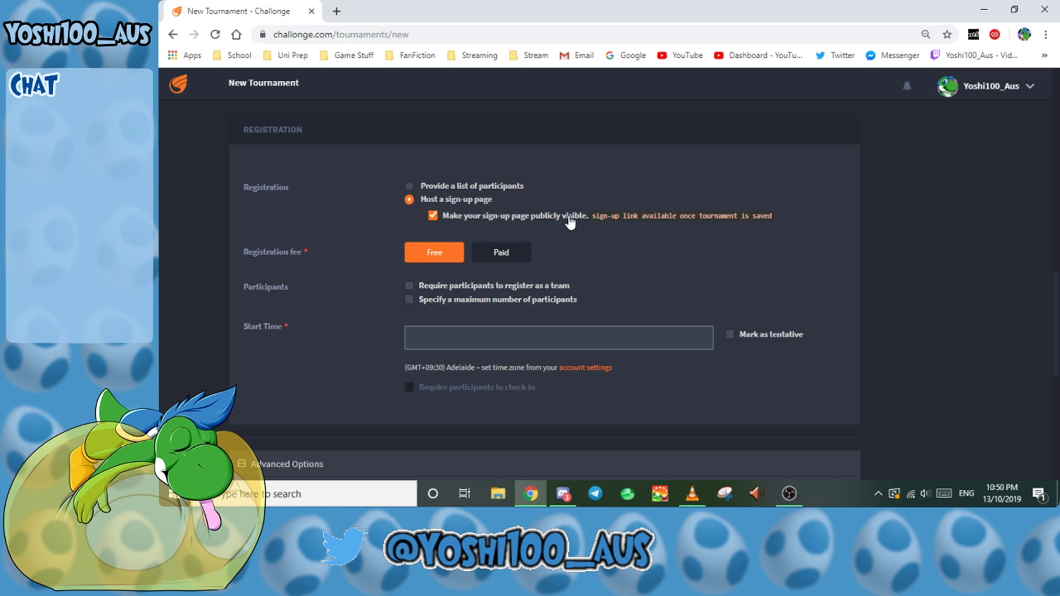
Step: Set the tournament's start time to 2019/10/21 12:00 AM
{"action": "scroll", "coordinate": [561, 235], "scroll_direction": "down", "scroll_amount": 1}
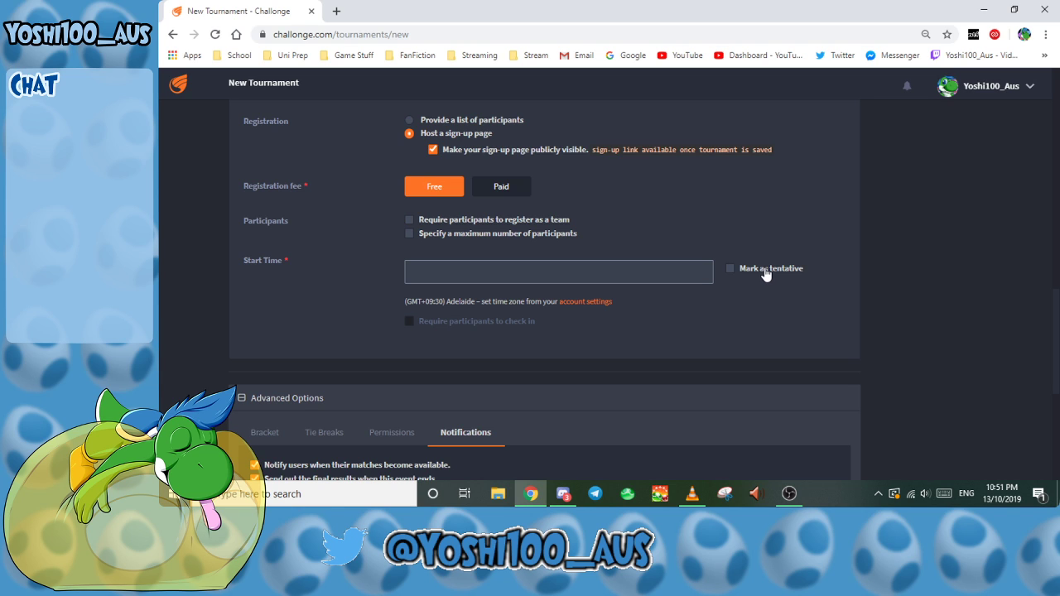
{"action": "left_click", "coordinate": [665, 263]}
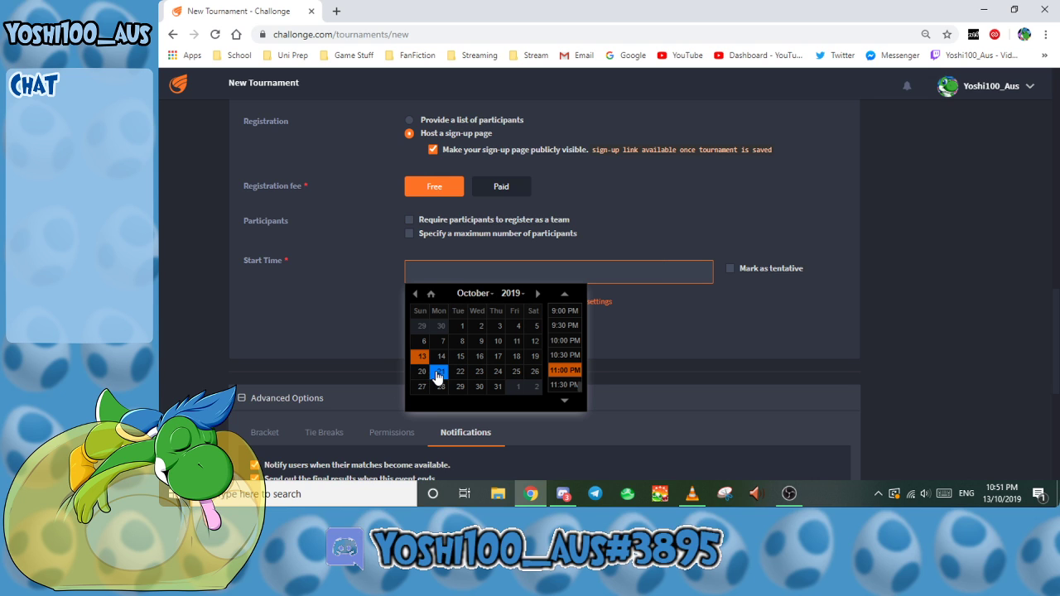
{"action": "left_click", "coordinate": [439, 373]}
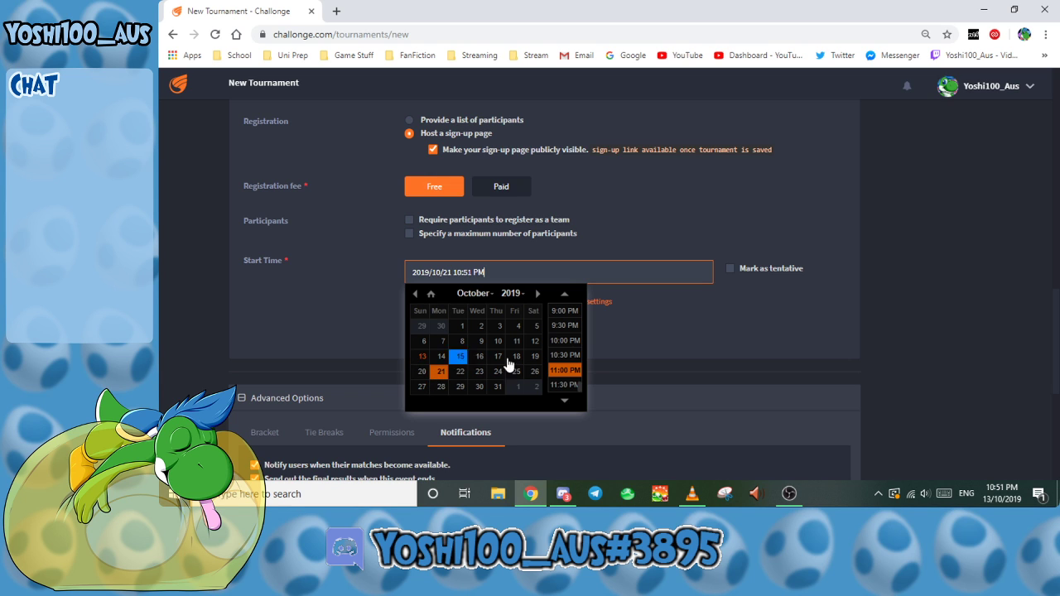
{"action": "scroll", "coordinate": [562, 362], "scroll_direction": "up", "scroll_amount": 1}
{"action": "scroll", "coordinate": [562, 362], "scroll_direction": "up", "scroll_amount": 10}
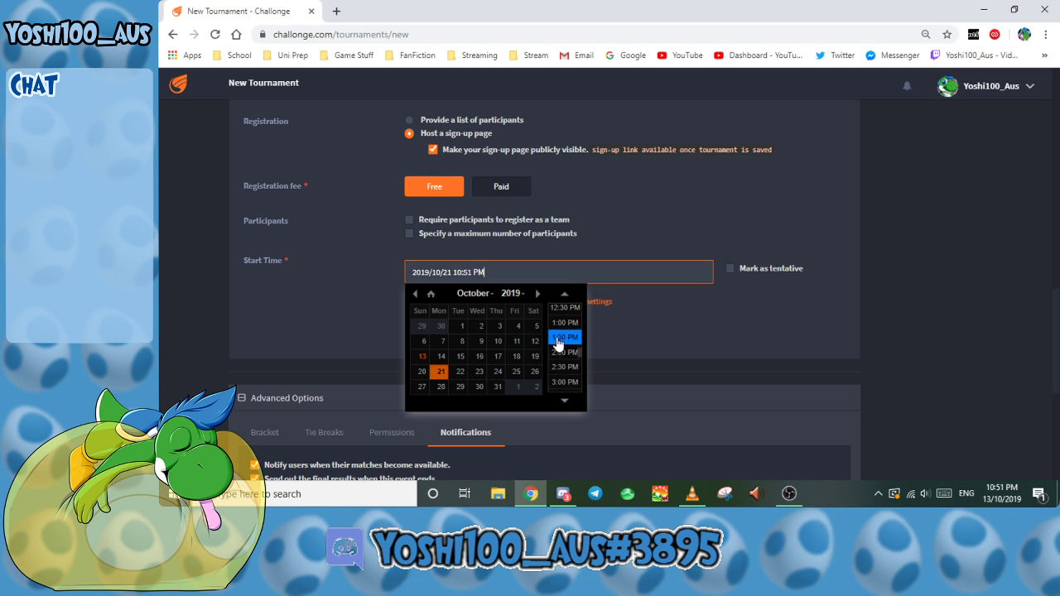
{"action": "scroll", "coordinate": [562, 348], "scroll_direction": "down", "scroll_amount": 3}
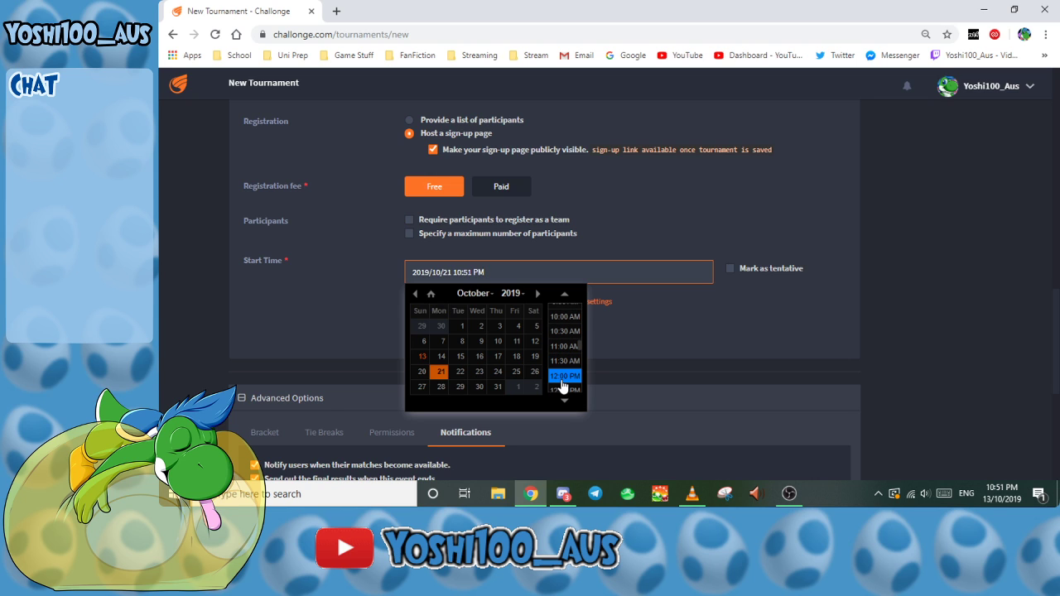
{"action": "scroll", "coordinate": [560, 357], "scroll_direction": "up", "scroll_amount": 8}
{"action": "left_click", "coordinate": [552, 316]}
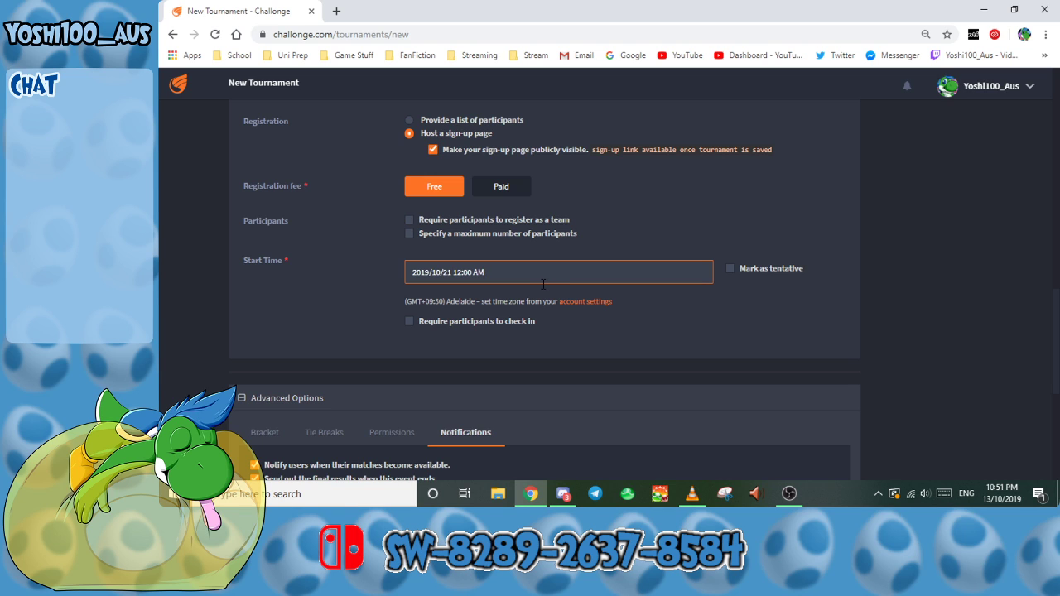
{"action": "left_click", "coordinate": [630, 265]}
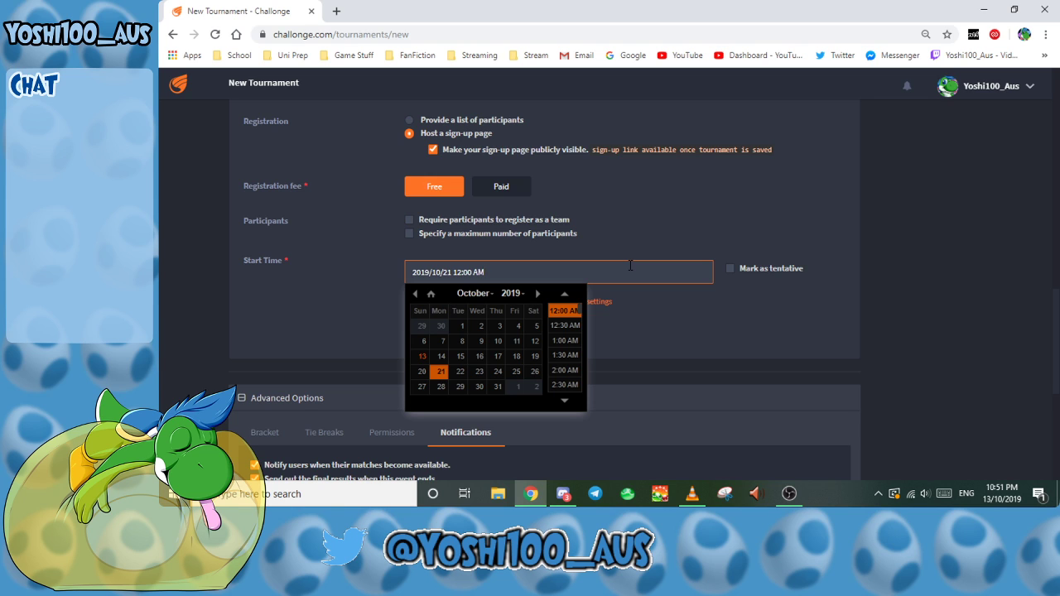
{"action": "left_click", "coordinate": [717, 302]}
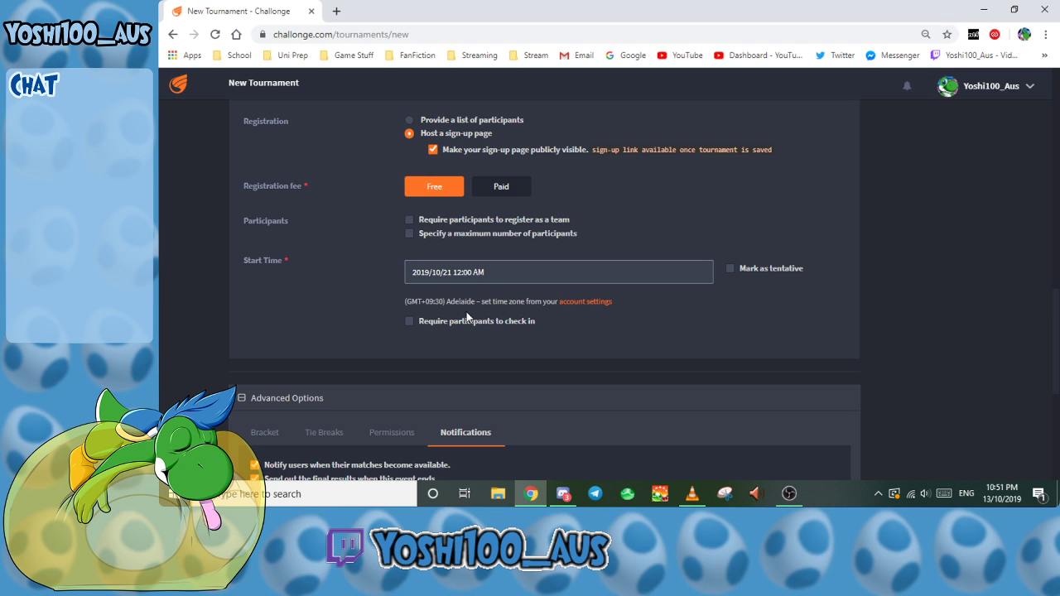
Step: Review the registration settings and examine the advanced bracket options
{"action": "scroll", "coordinate": [463, 323], "scroll_direction": "down", "scroll_amount": 3}
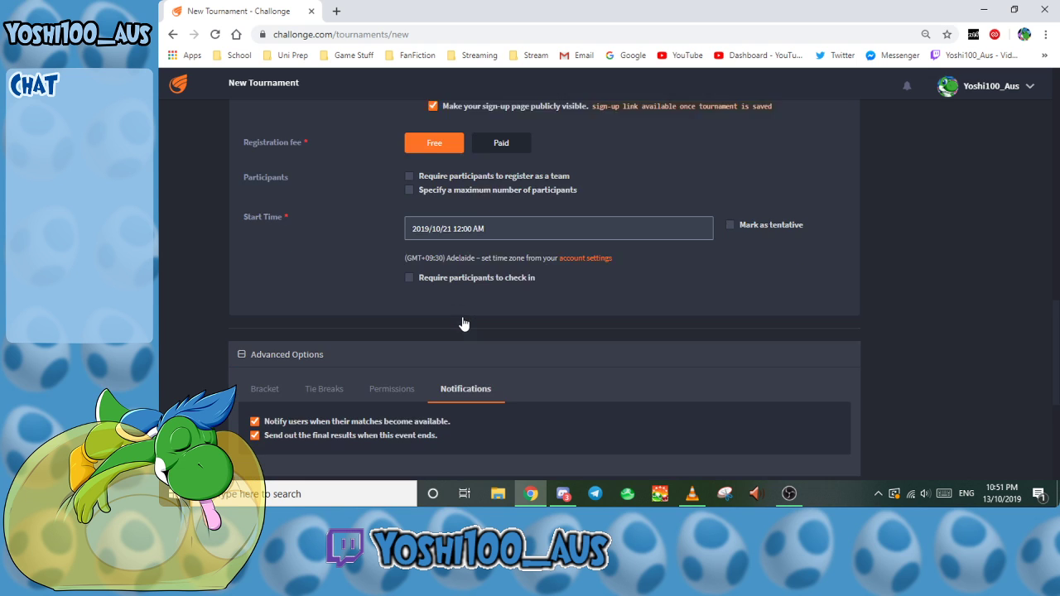
{"action": "scroll", "coordinate": [462, 323], "scroll_direction": "up", "scroll_amount": 2}
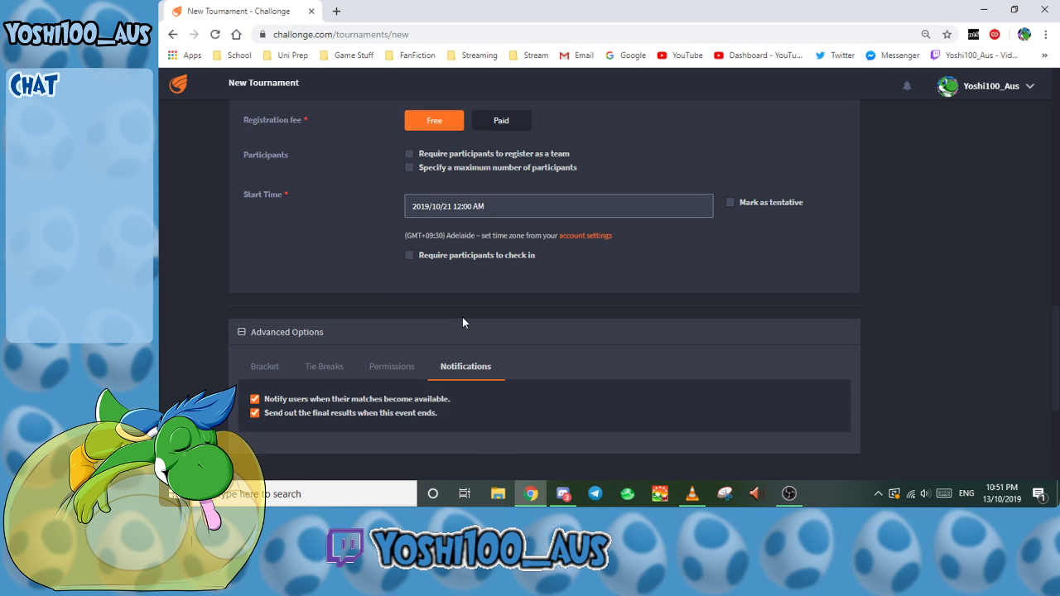
{"action": "scroll", "coordinate": [462, 322], "scroll_direction": "up", "scroll_amount": 2}
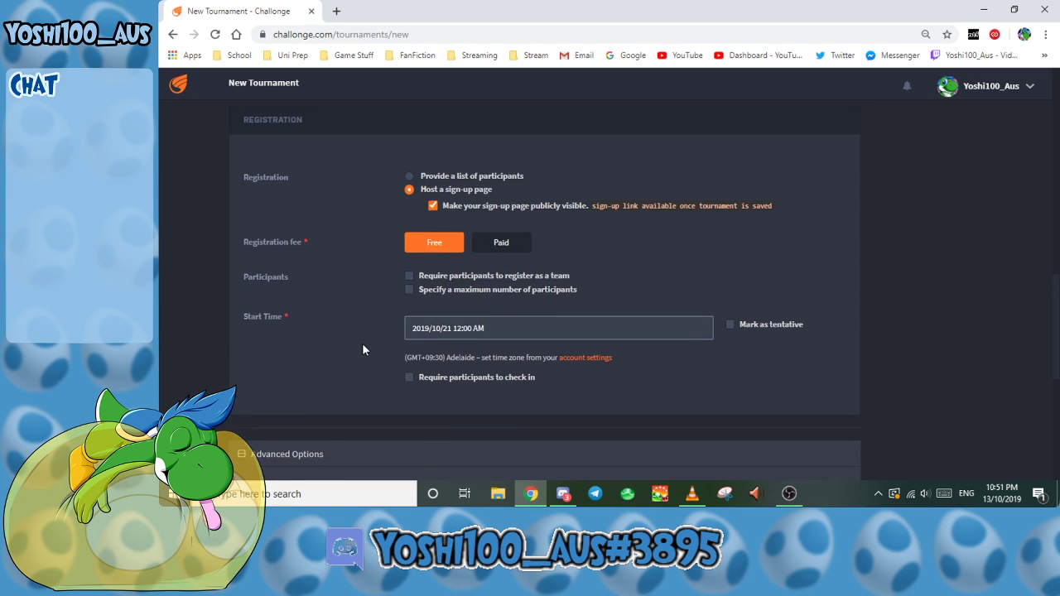
{"action": "scroll", "coordinate": [362, 349], "scroll_direction": "down", "scroll_amount": 3}
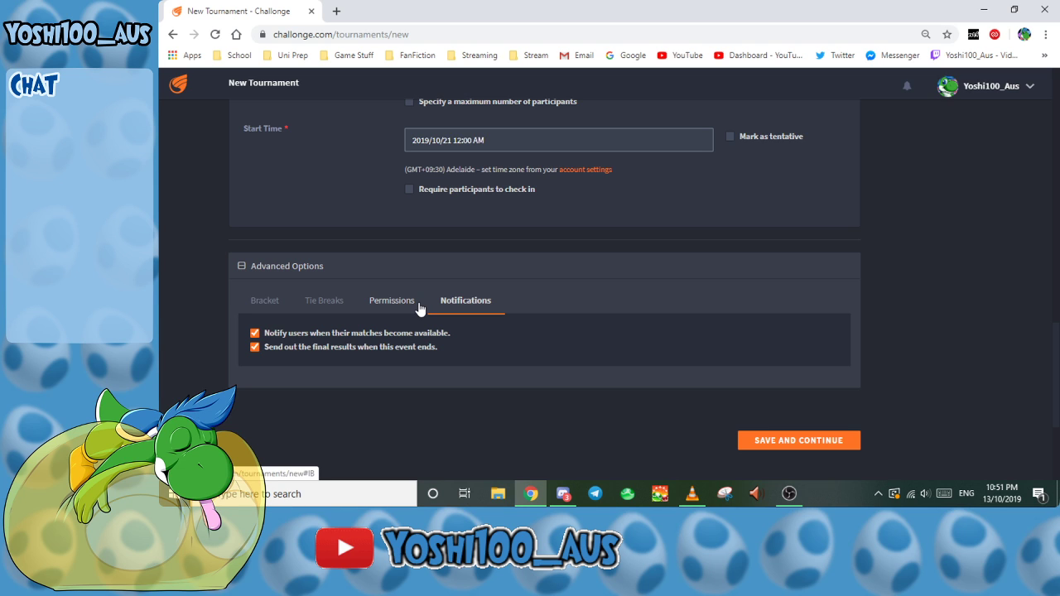
{"action": "left_click", "coordinate": [268, 305]}
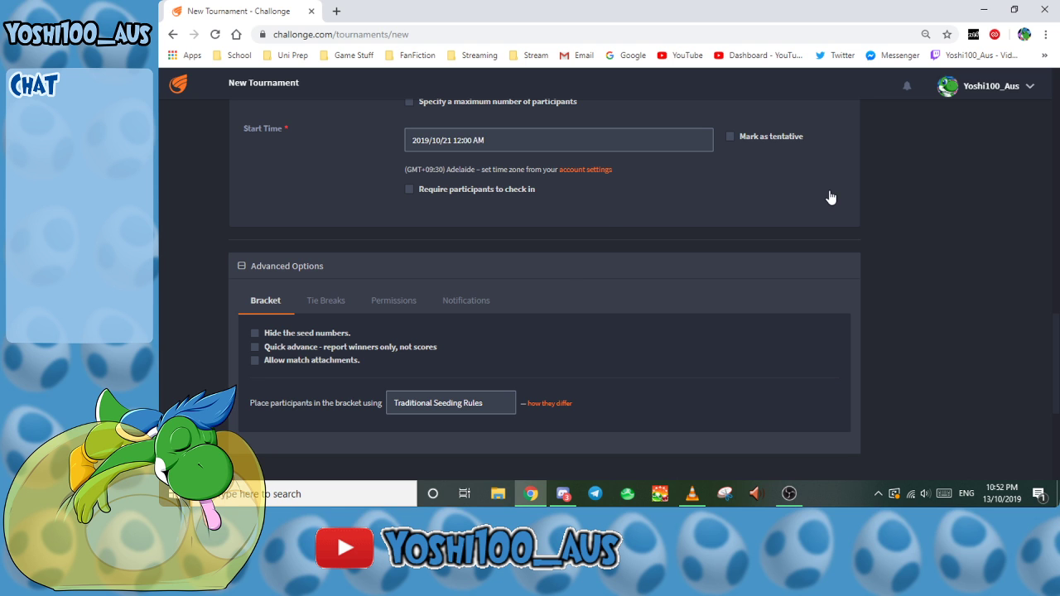
Step: In the Discord message draft, put the Google form sentence on its own line and extend the platform sentence with ", alongside available times"
{"action": "key", "text": "alt+Tab"}
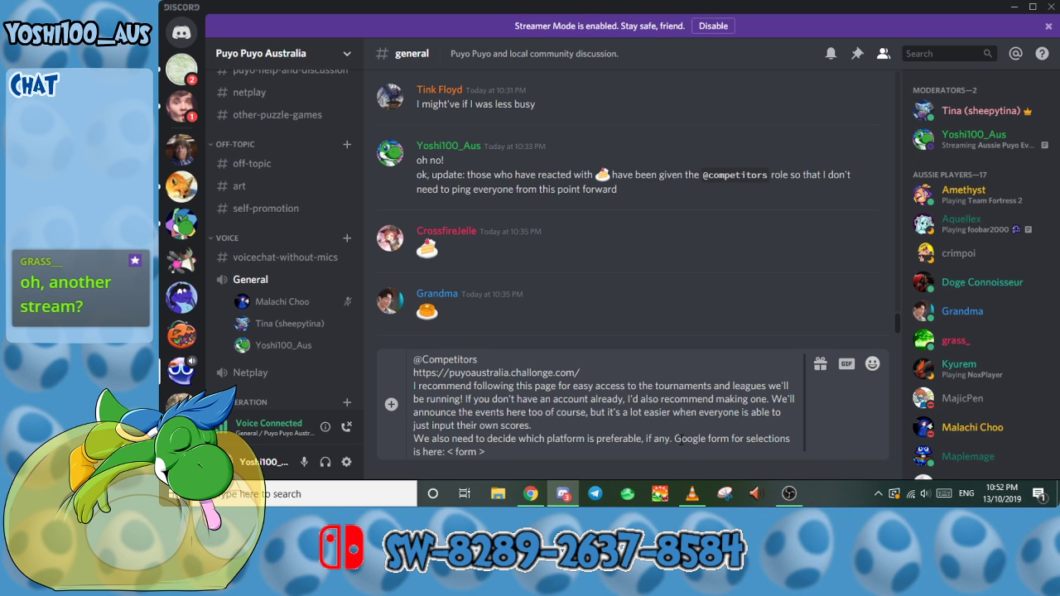
{"action": "left_click", "coordinate": [679, 440]}
{"action": "key", "text": "shift+Return"}
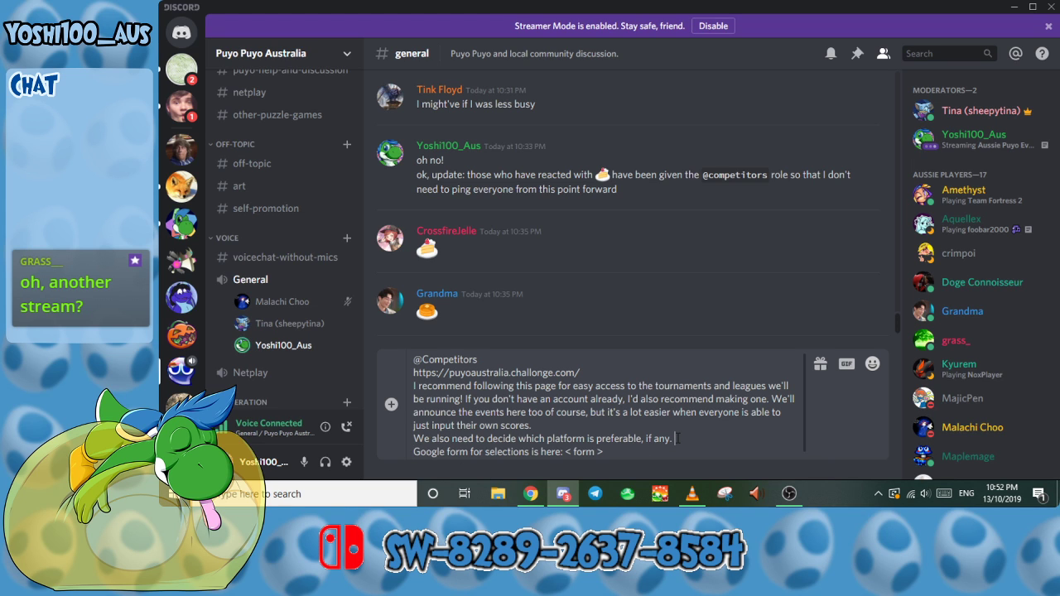
{"action": "type", "text": ", along"}
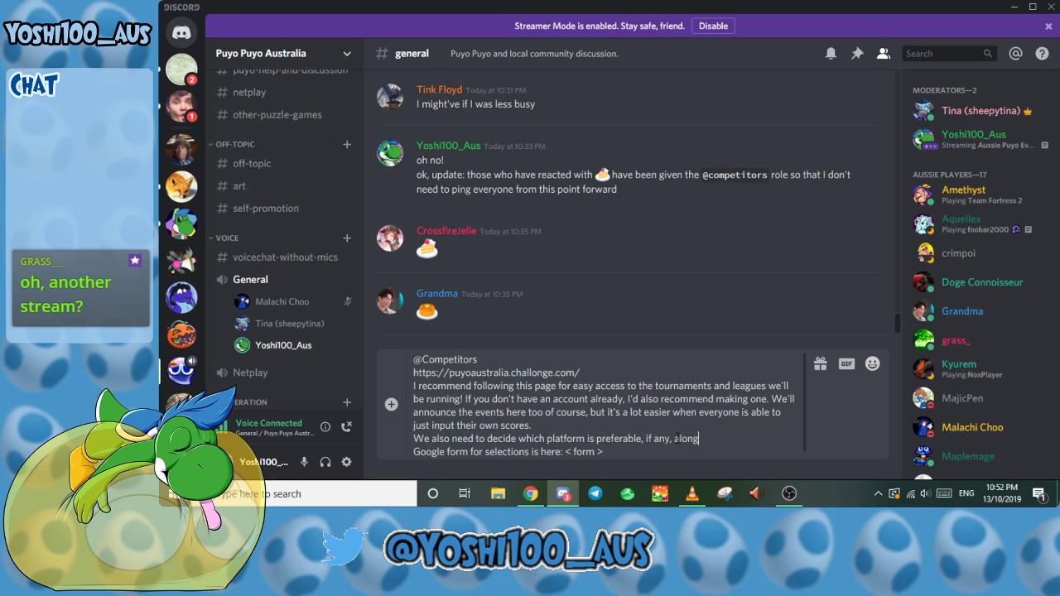
{"action": "type", "text": "side avai"}
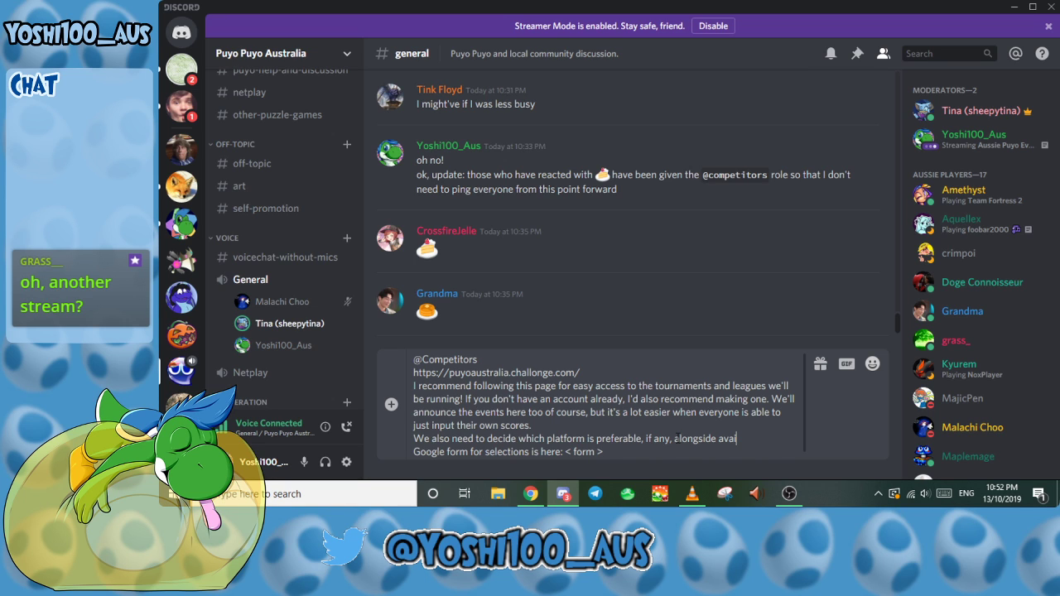
{"action": "type", "text": "lable"}
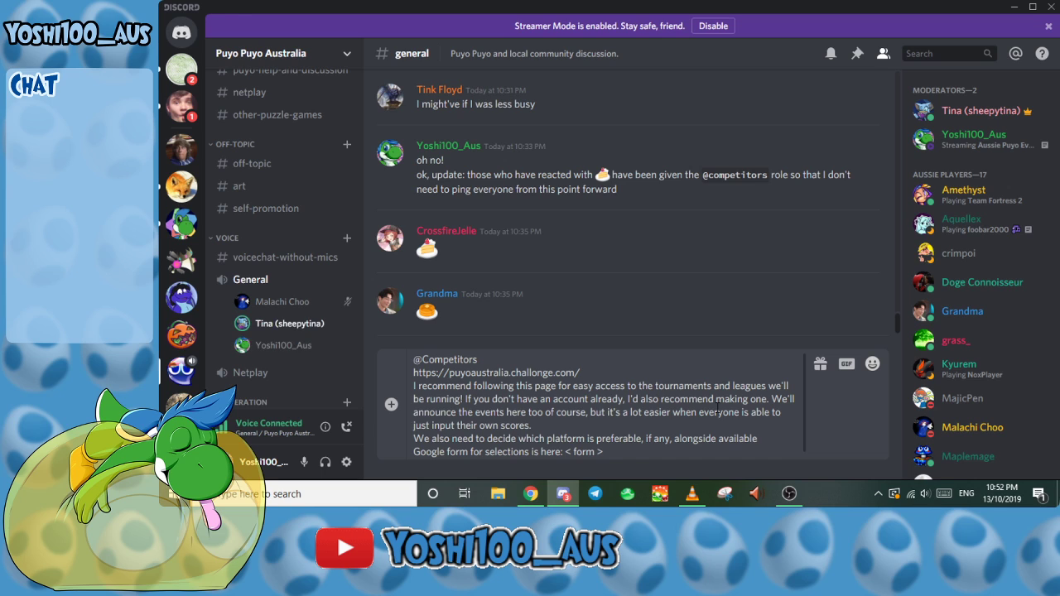
{"action": "type", "text": "times "}
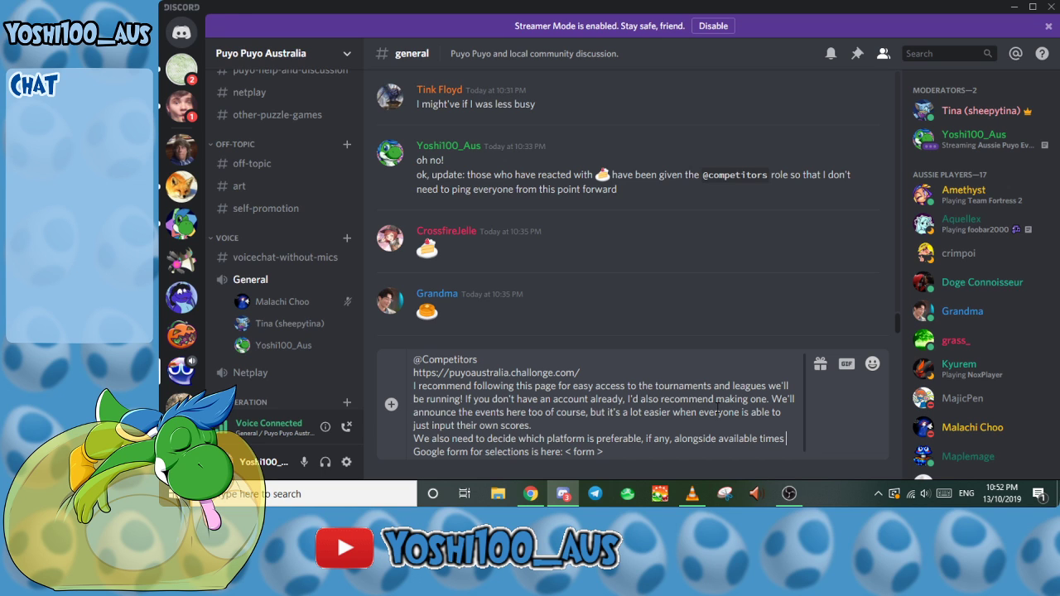
Step: Finish the draft's platform sentence with "so that we can plan when tournaments will occur.", keeping the Google form line below it
{"action": "type", "text": "so that we can plan tourna"}
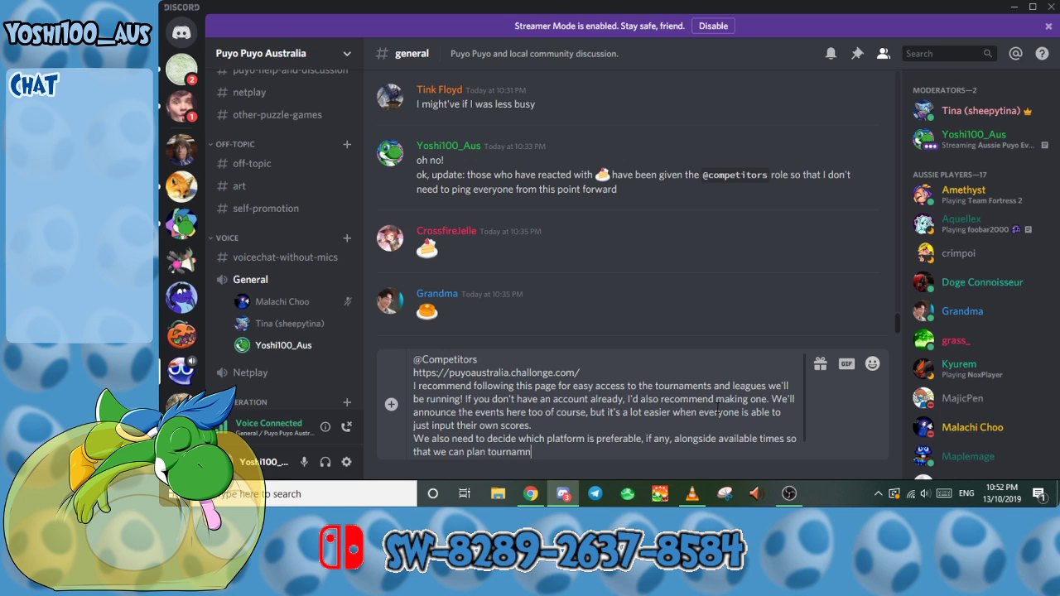
{"action": "key", "text": "ctrl+BackSpace"}
{"action": "type", "text": "w"}
{"action": "key", "text": "BackSpace"}
{"action": "type", "text": "tim"}
{"action": "key", "text": "ctrl+BackSpace"}
{"action": "type", "text": "when to"}
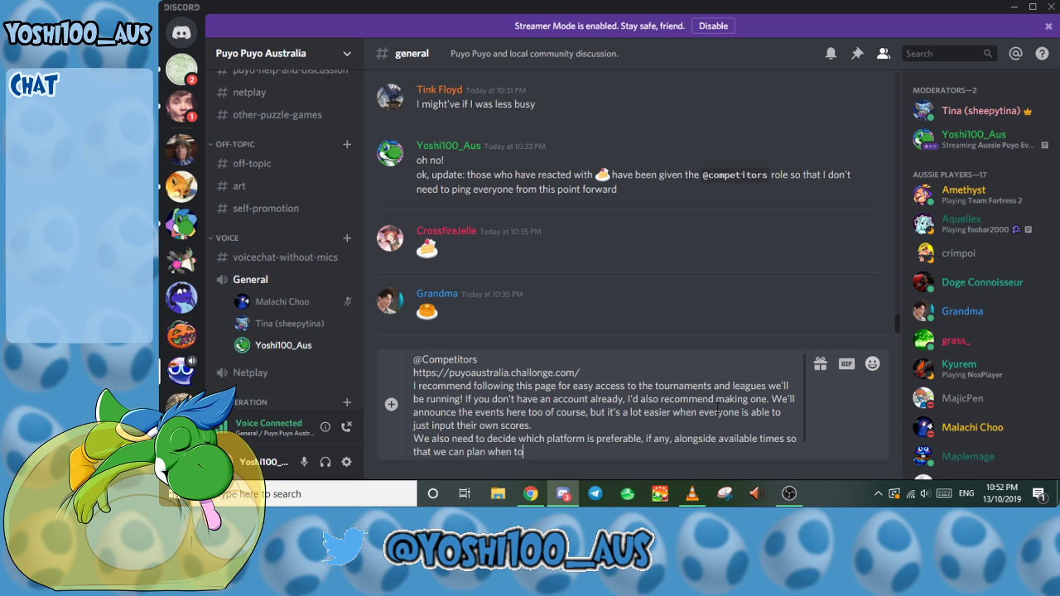
{"action": "type", "text": "urnament"}
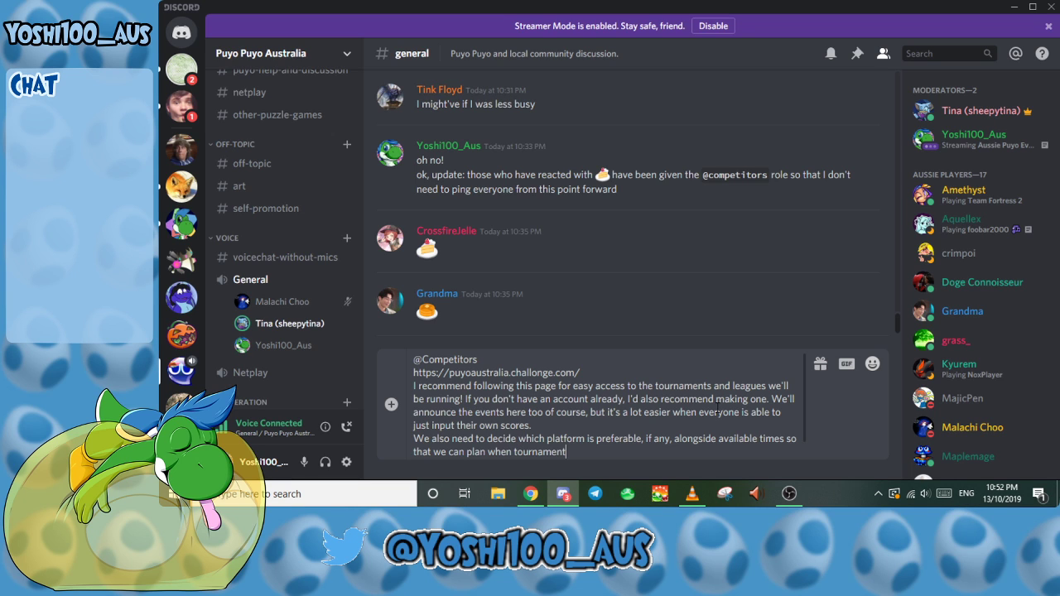
{"action": "type", "text": "s will occur:"}
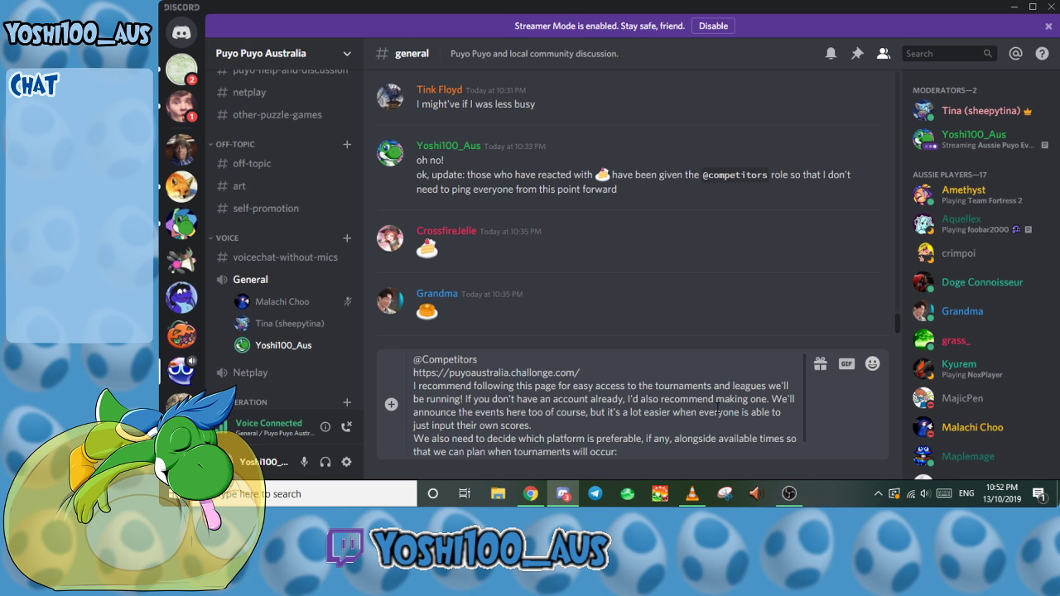
{"action": "key", "text": "BackSpace"}
{"action": "type", "text": ". Google form for selections is here: < form >"}
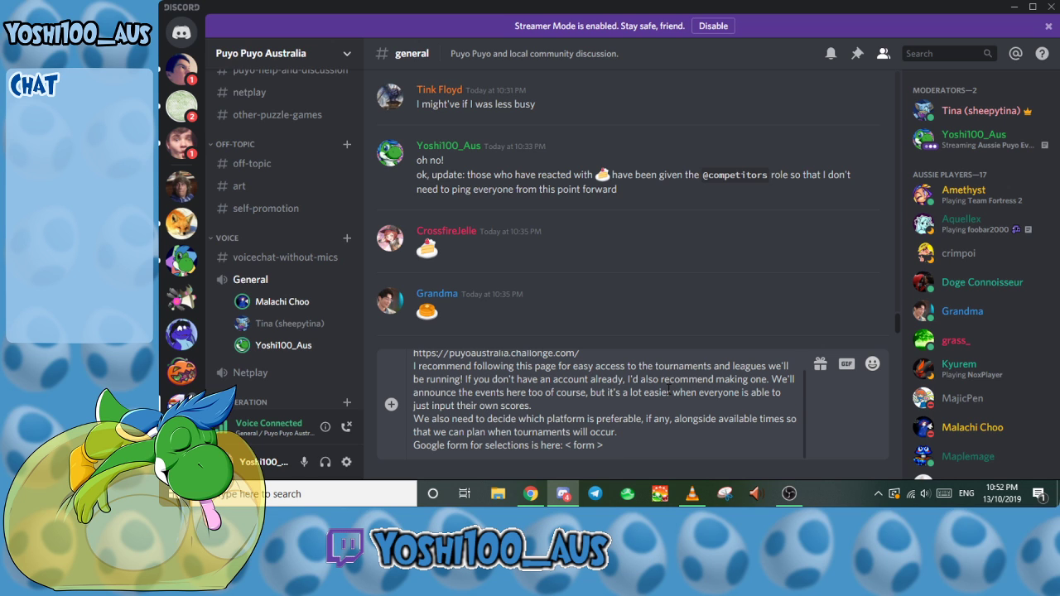
{"action": "key", "text": "alt+Tab"}
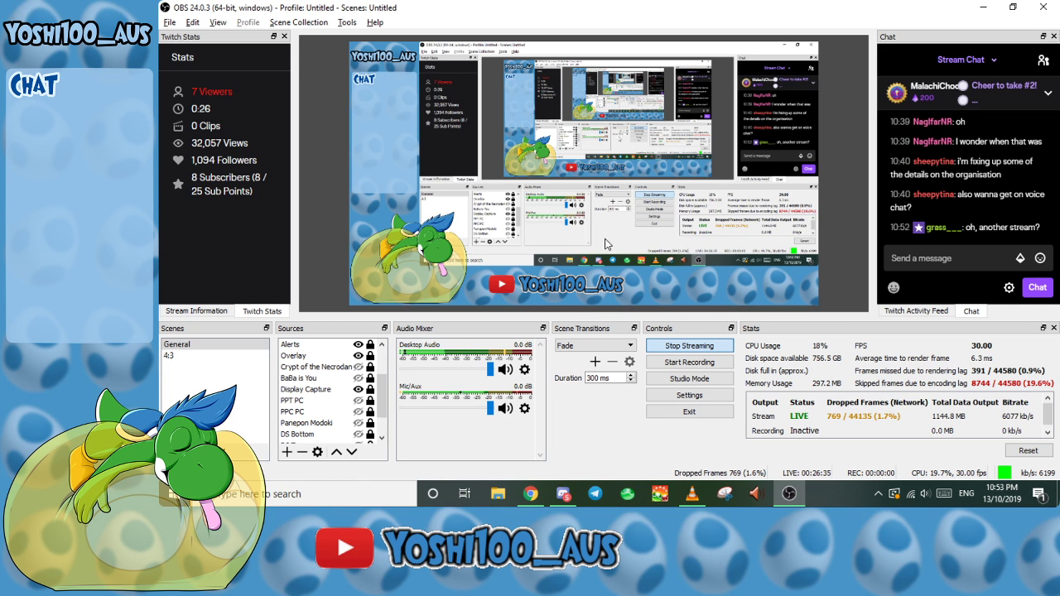
{"action": "left_click", "coordinate": [564, 494]}
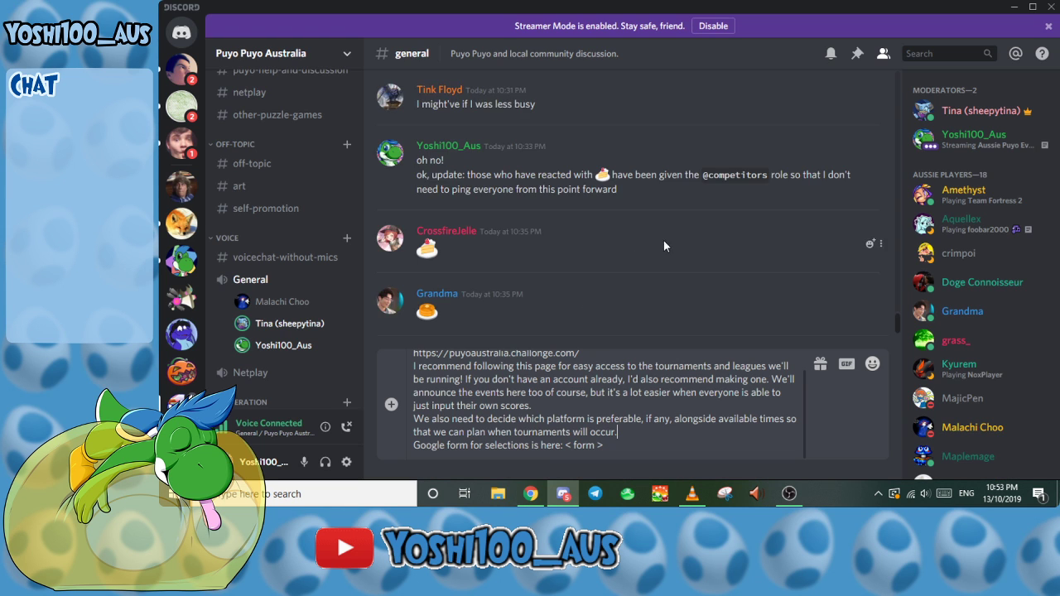
{"action": "scroll", "coordinate": [985, 324], "scroll_direction": "down", "scroll_amount": 3}
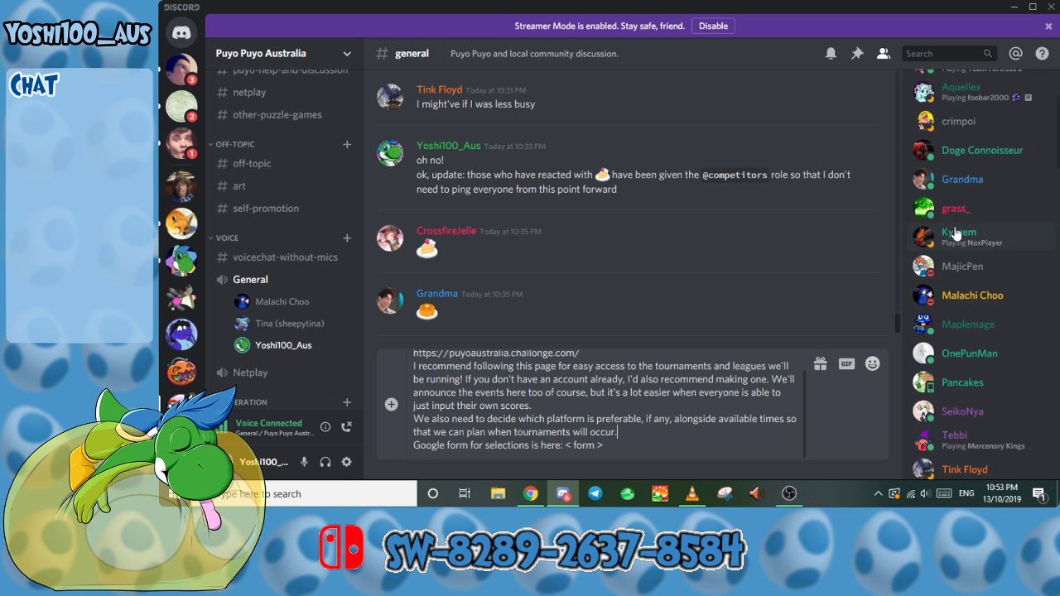
Step: Check the roles on the stream chatter's Discord profile and look back through the general channel's history
{"action": "left_click", "coordinate": [957, 208]}
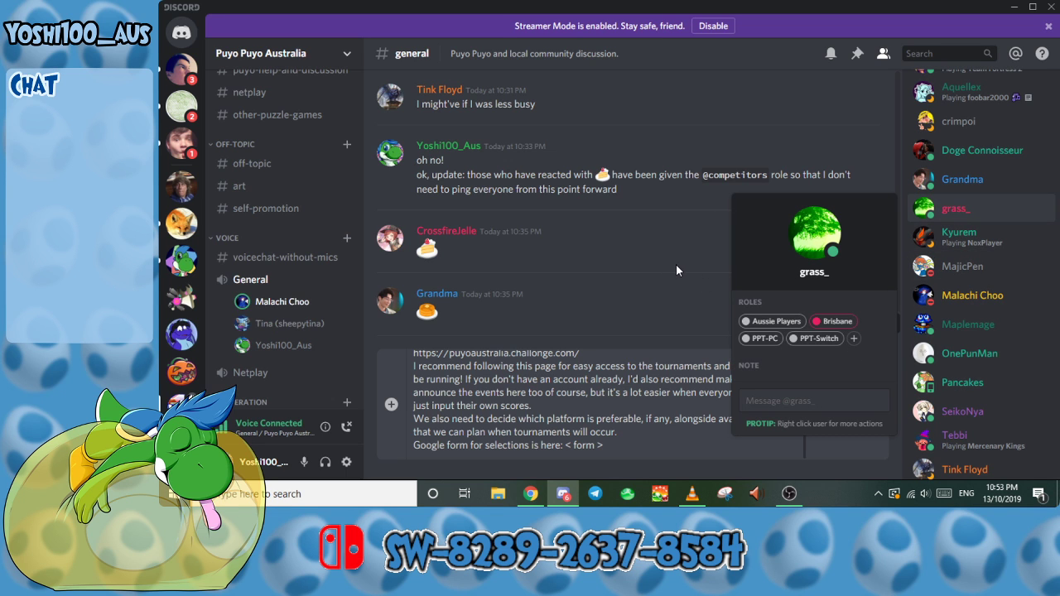
{"action": "scroll", "coordinate": [678, 265], "scroll_direction": "up", "scroll_amount": 5}
{"action": "scroll", "coordinate": [678, 270], "scroll_direction": "up", "scroll_amount": 10}
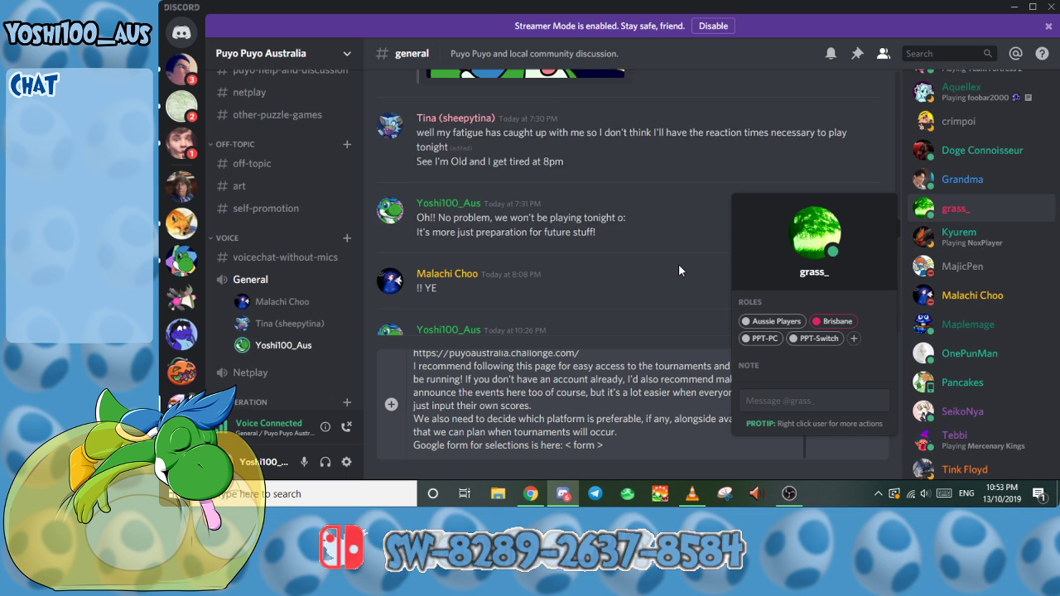
{"action": "scroll", "coordinate": [679, 264], "scroll_direction": "up", "scroll_amount": 10}
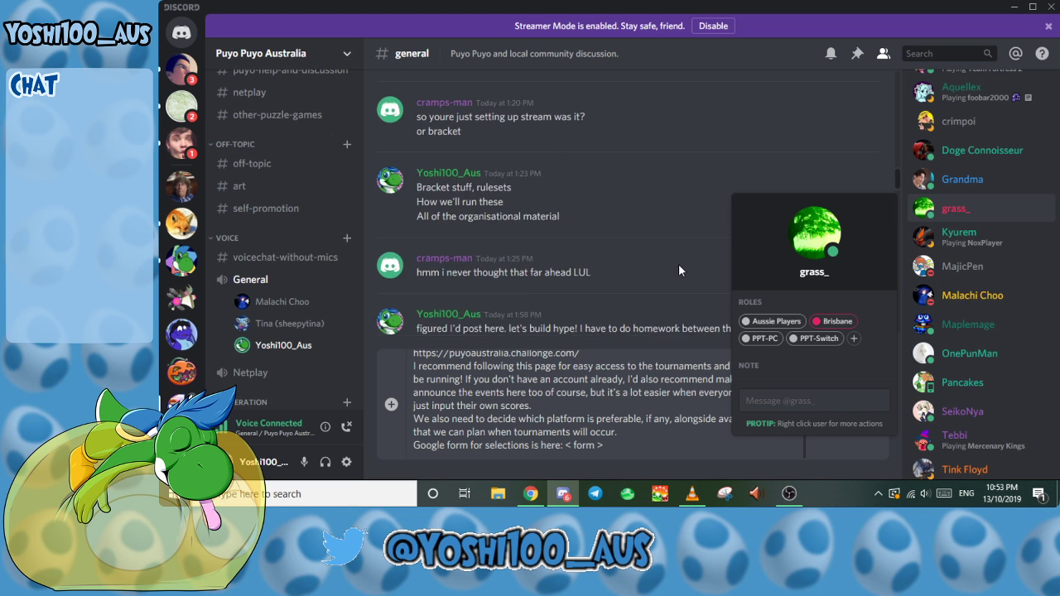
{"action": "scroll", "coordinate": [679, 265], "scroll_direction": "up", "scroll_amount": 10}
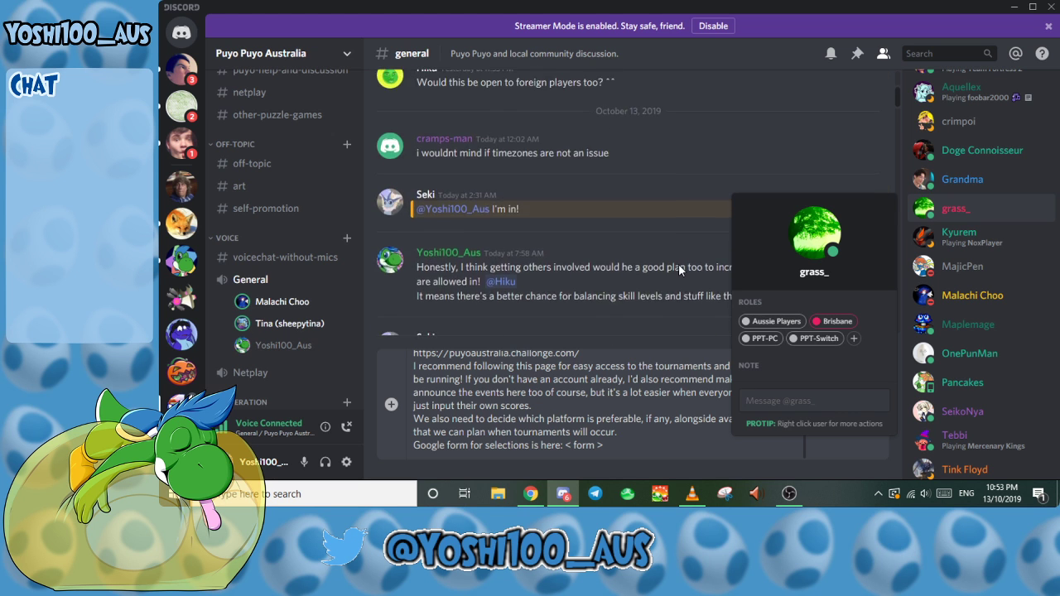
Step: Open the list of assignable roles for the same member and check the stream chat in OBS for their reply
{"action": "key", "text": "Escape"}
{"action": "key", "text": "alt+Tab"}
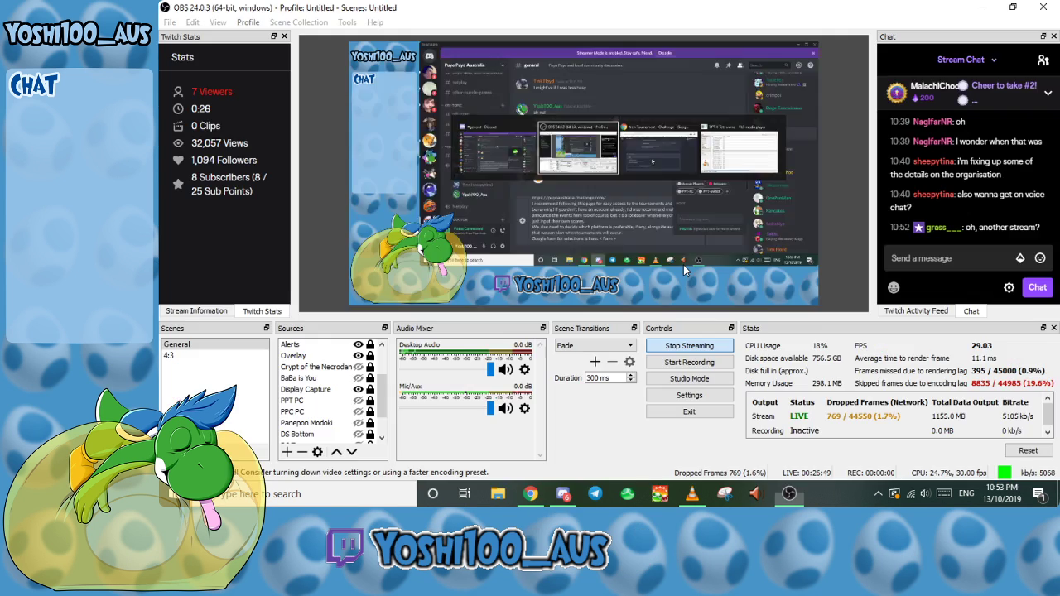
{"action": "key", "text": "alt+Tab"}
{"action": "left_click", "coordinate": [854, 338]}
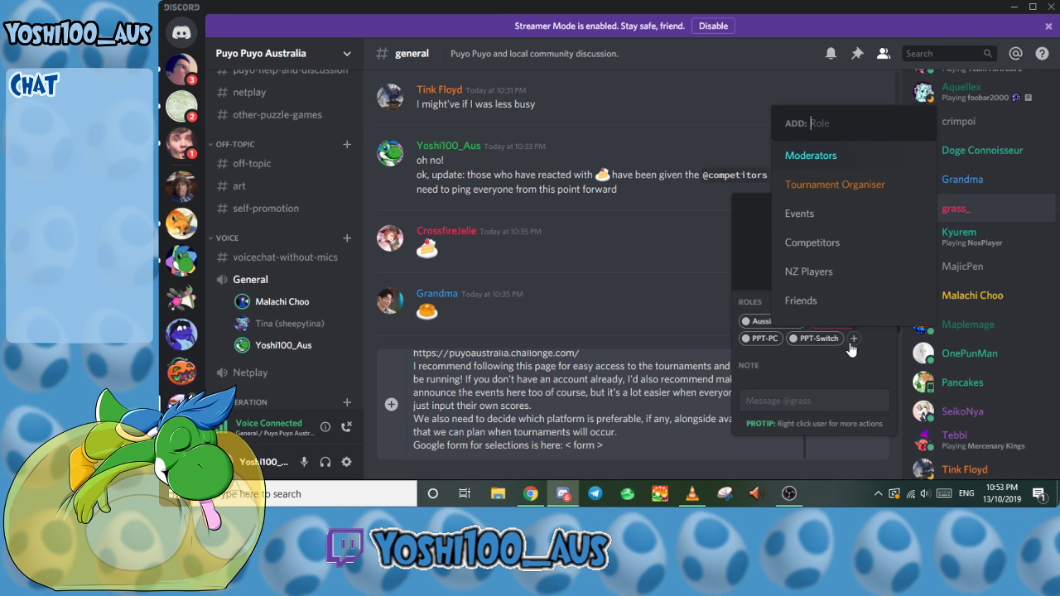
{"action": "key", "text": "alt+Tab"}
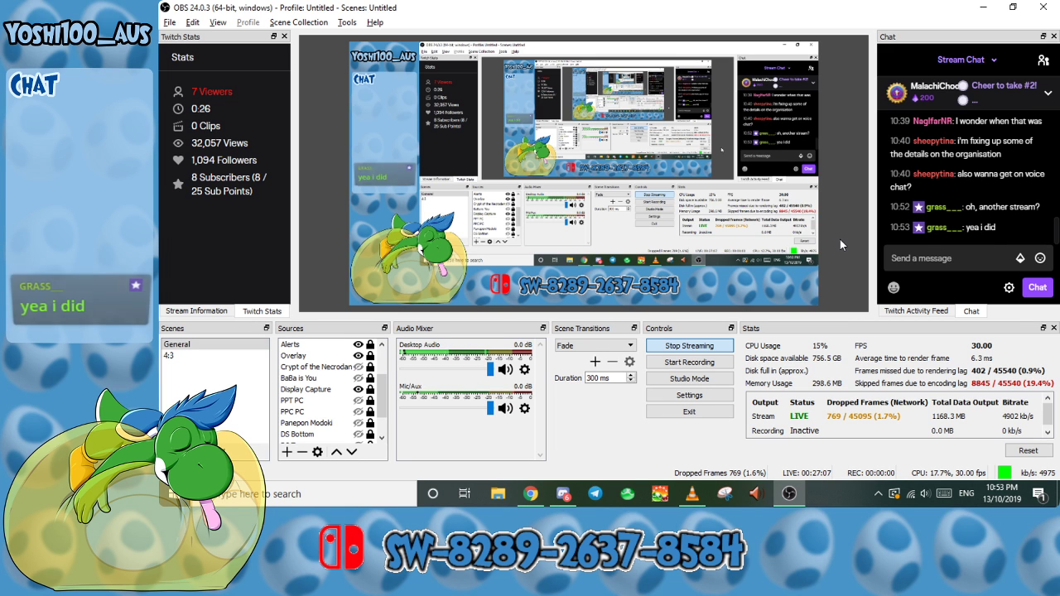
{"action": "key", "text": "alt+Tab"}
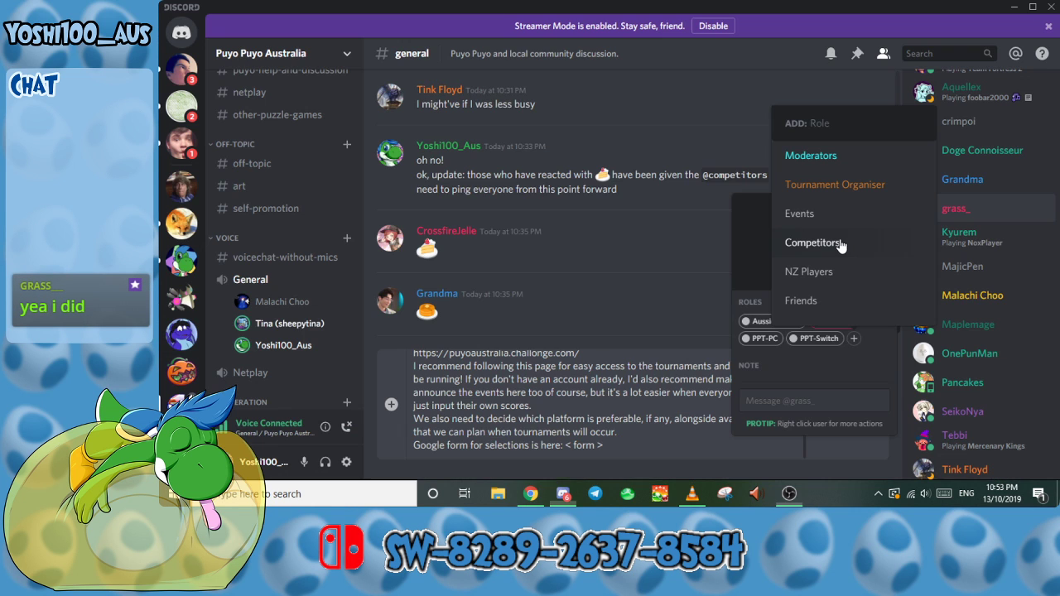
{"action": "scroll", "coordinate": [600, 230], "scroll_direction": "up", "scroll_amount": 10}
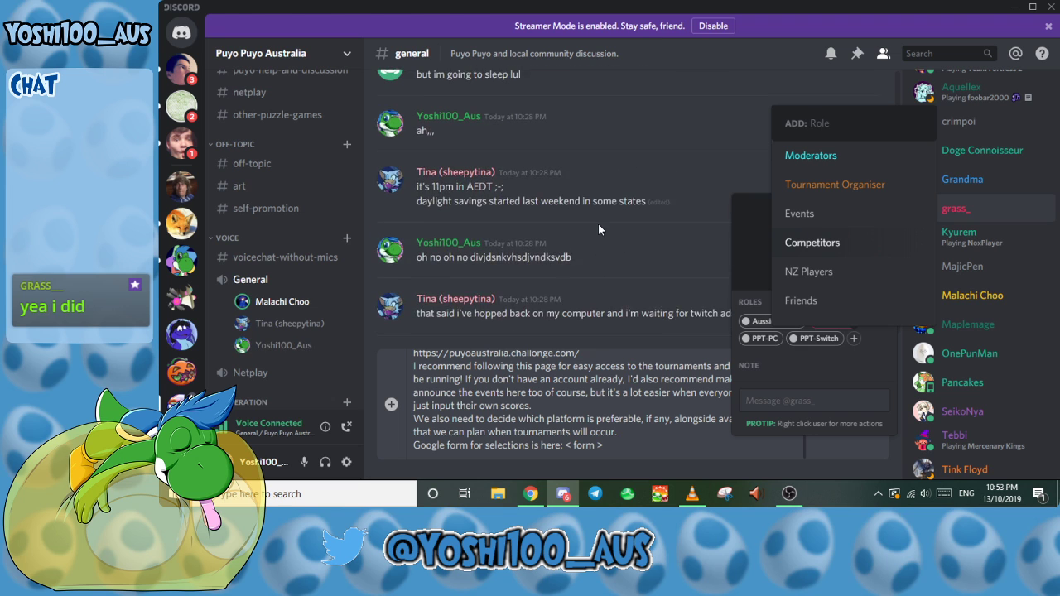
{"action": "scroll", "coordinate": [599, 229], "scroll_direction": "up", "scroll_amount": 8}
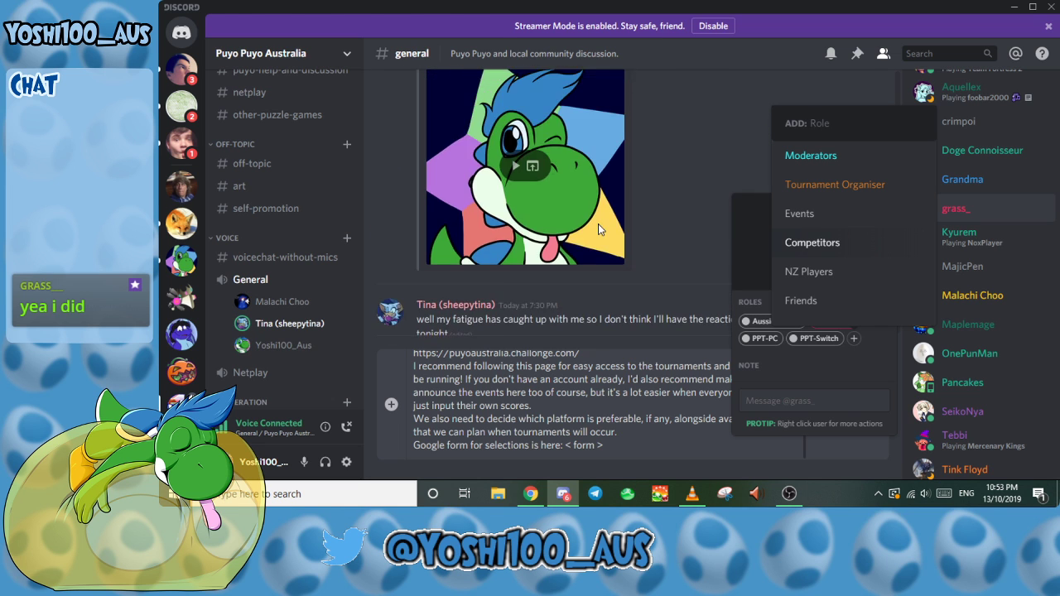
{"action": "scroll", "coordinate": [598, 223], "scroll_direction": "up", "scroll_amount": 8}
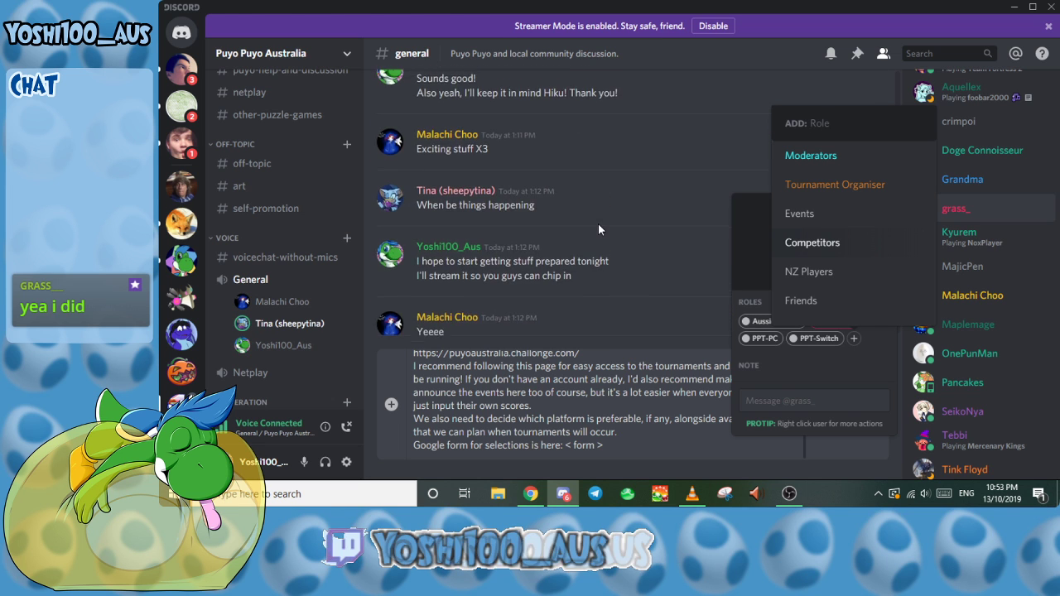
{"action": "scroll", "coordinate": [599, 225], "scroll_direction": "up", "scroll_amount": 8}
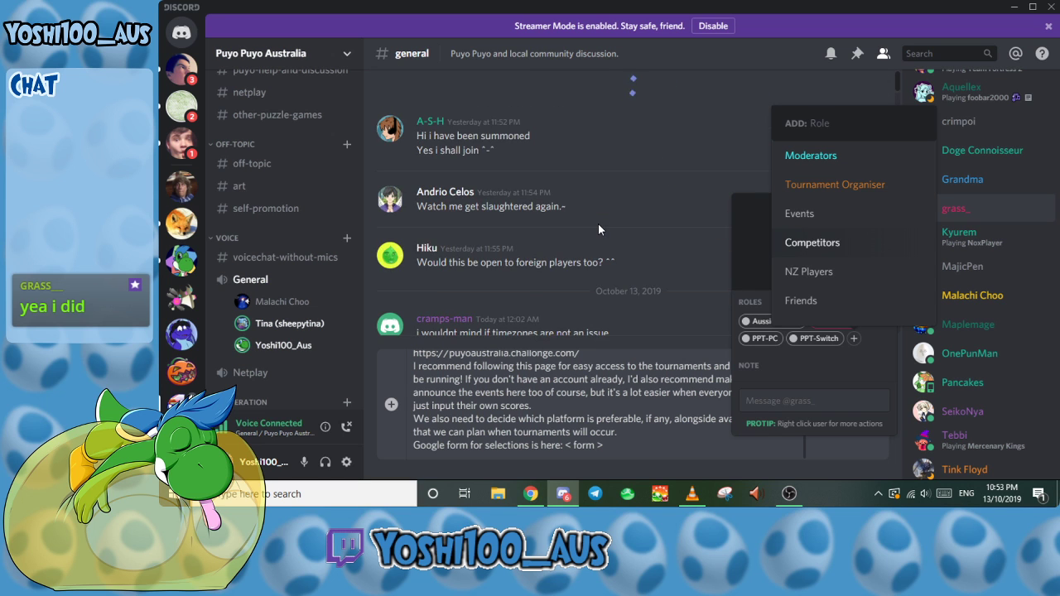
{"action": "scroll", "coordinate": [598, 224], "scroll_direction": "up", "scroll_amount": 4}
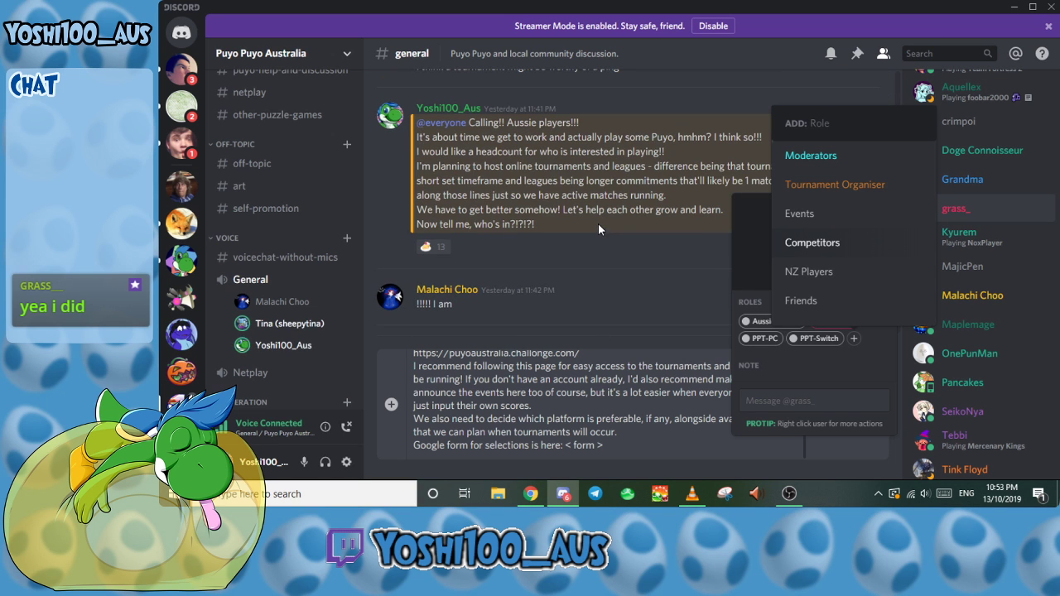
{"action": "left_click", "coordinate": [599, 224]}
{"action": "left_click", "coordinate": [881, 122]}
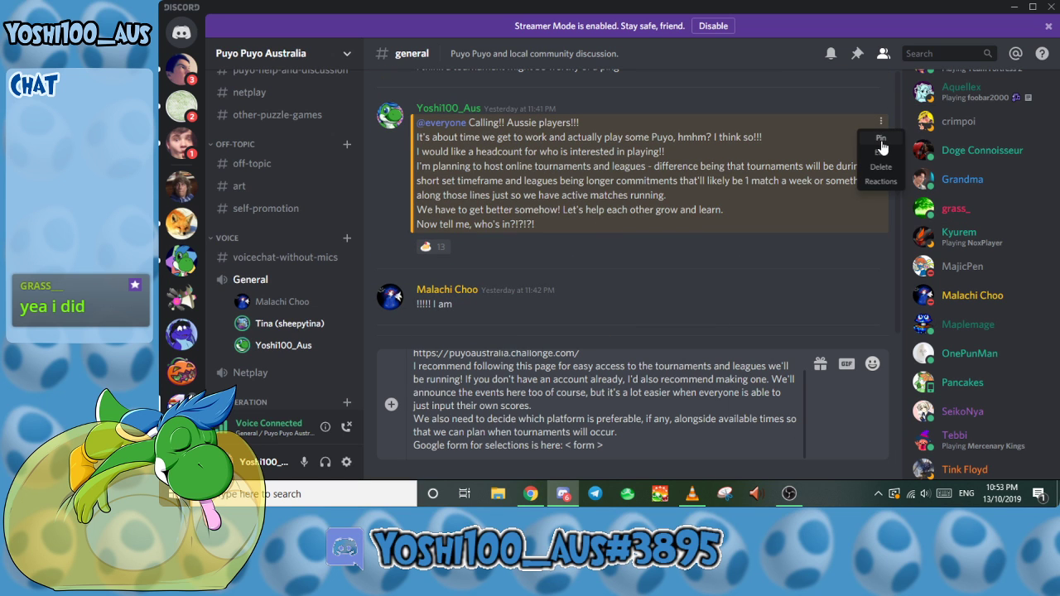
{"action": "left_click", "coordinate": [892, 185]}
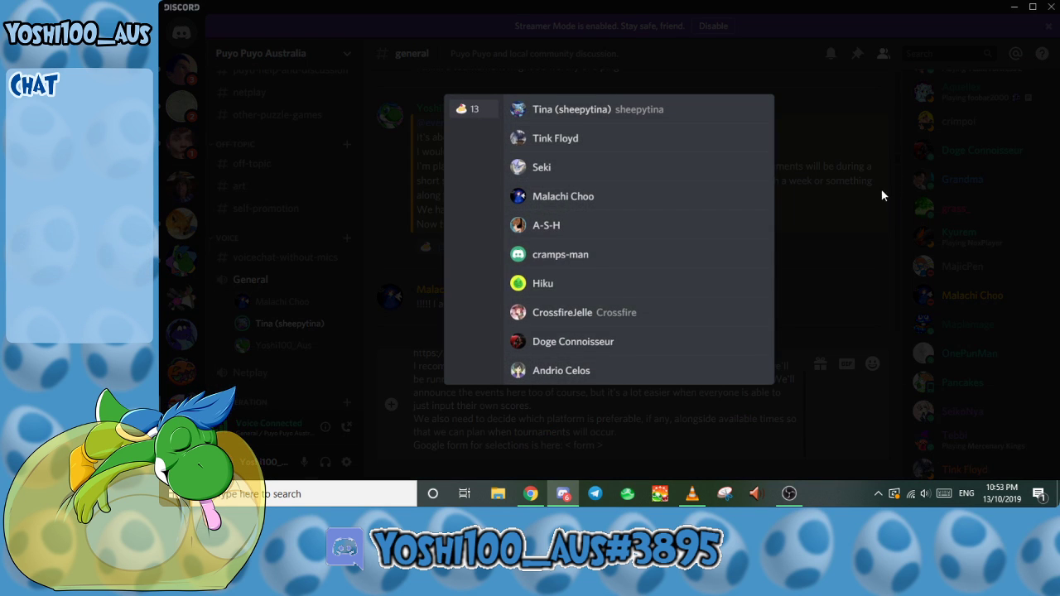
{"action": "scroll", "coordinate": [676, 264], "scroll_direction": "down", "scroll_amount": 2}
{"action": "scroll", "coordinate": [676, 264], "scroll_direction": "up", "scroll_amount": 2}
{"action": "left_click", "coordinate": [898, 251]}
Step: Assign the Competitors role to the member who replied in the stream chat, and return to the newest channel messages
{"action": "left_click", "coordinate": [936, 218]}
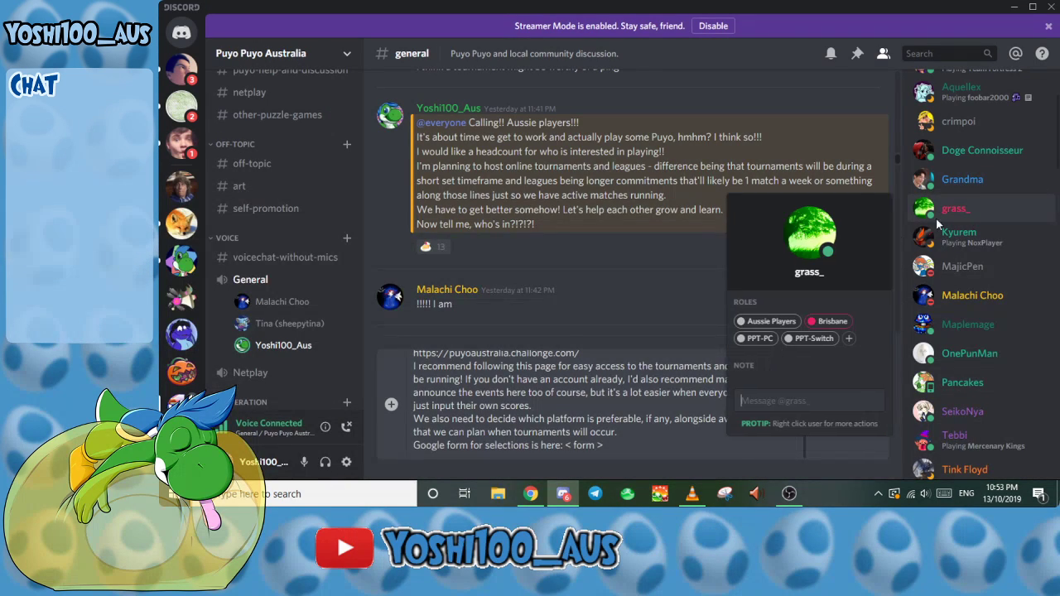
{"action": "left_click", "coordinate": [849, 338]}
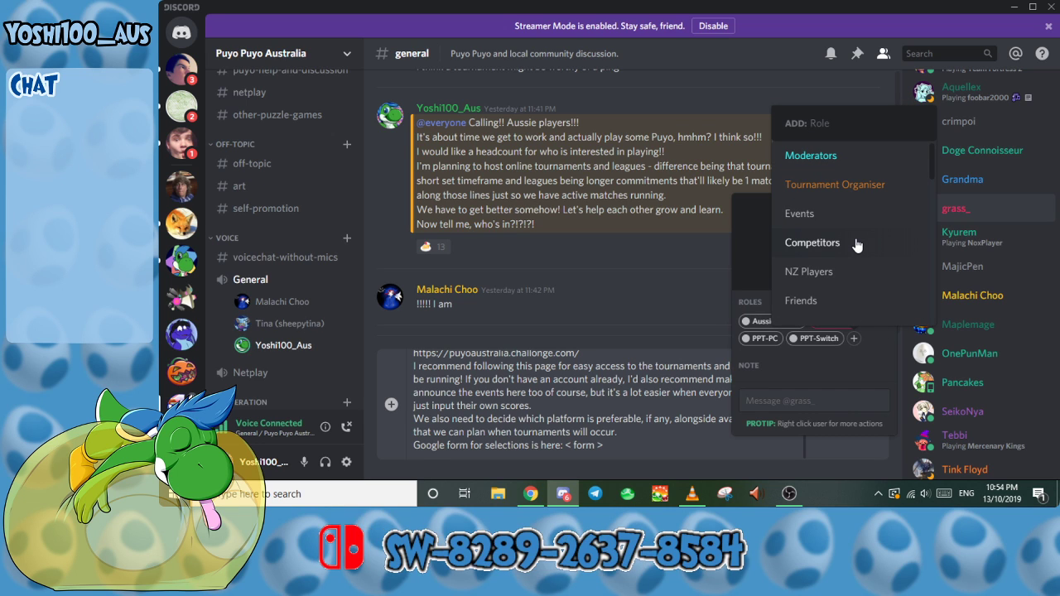
{"action": "left_click", "coordinate": [857, 243]}
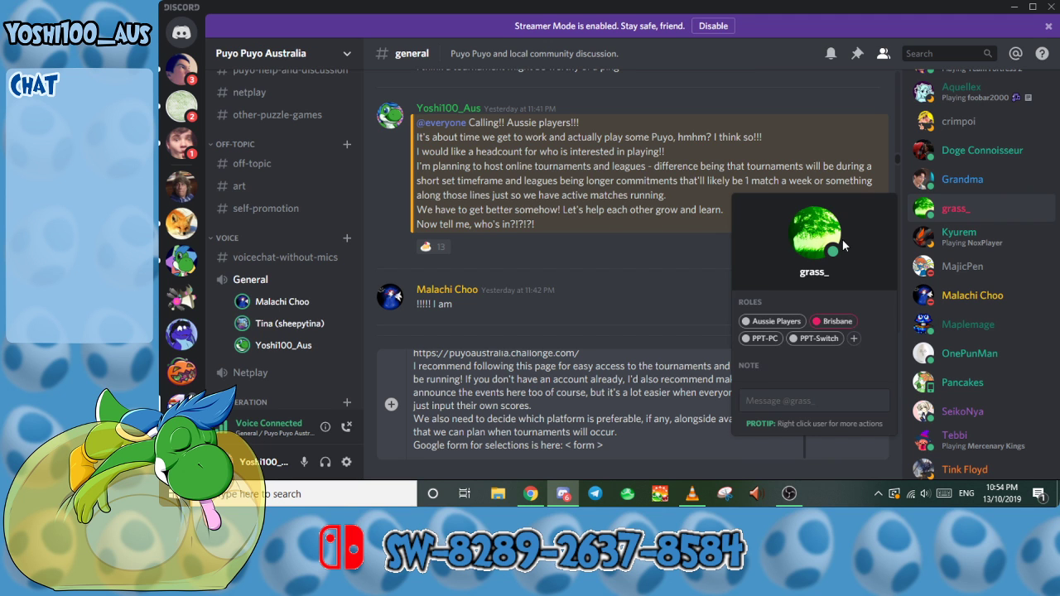
{"action": "left_click", "coordinate": [669, 245]}
{"action": "scroll", "coordinate": [670, 249], "scroll_direction": "down", "scroll_amount": 10}
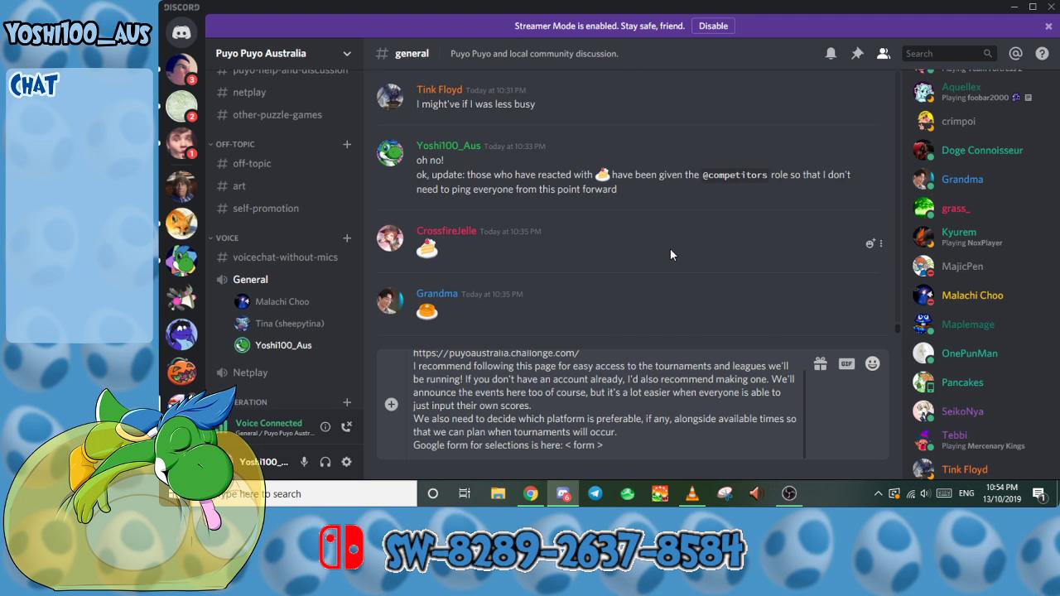
{"action": "key", "text": "alt+Tab"}
{"action": "key", "text": "alt+Tab"}
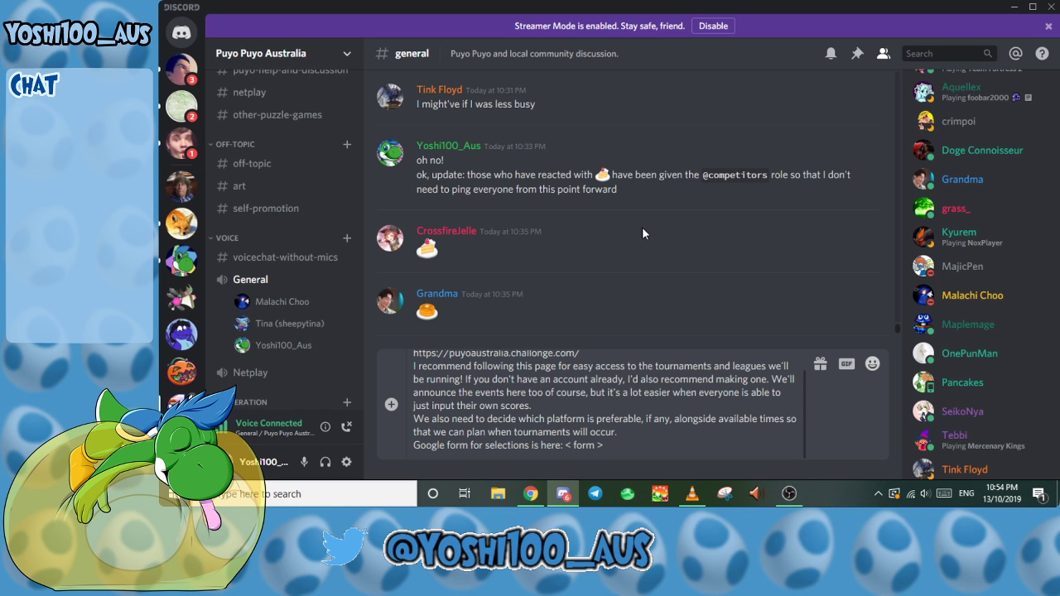
Step: In the message draft's last line, remove "selections" and change the opening words to "This Google Form"
{"action": "double_click", "coordinate": [514, 447]}
{"action": "key", "text": "BackSpace"}
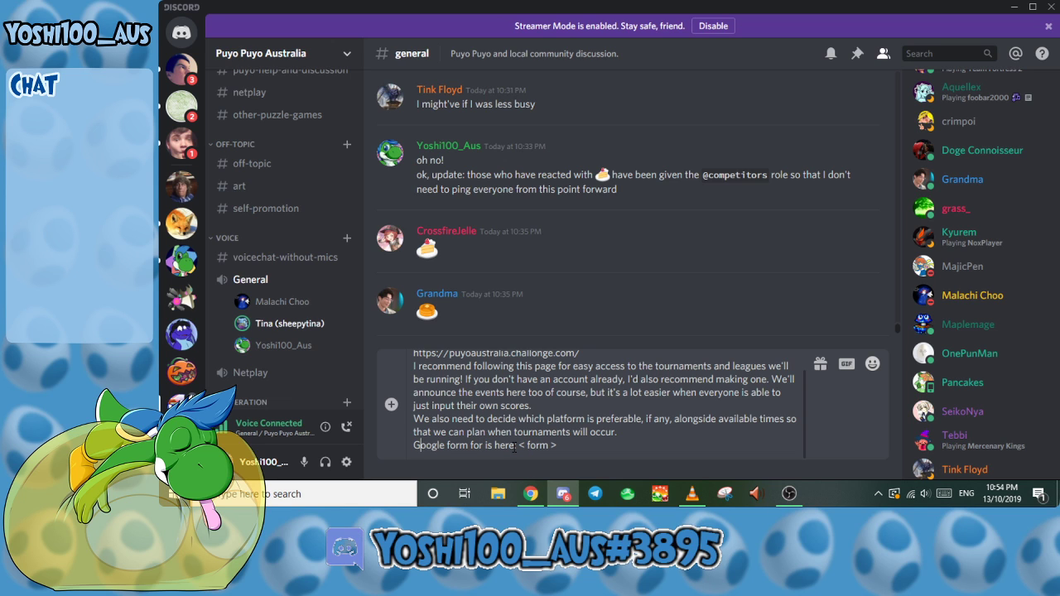
{"action": "key", "text": "Home"}
{"action": "type", "text": "Fi"}
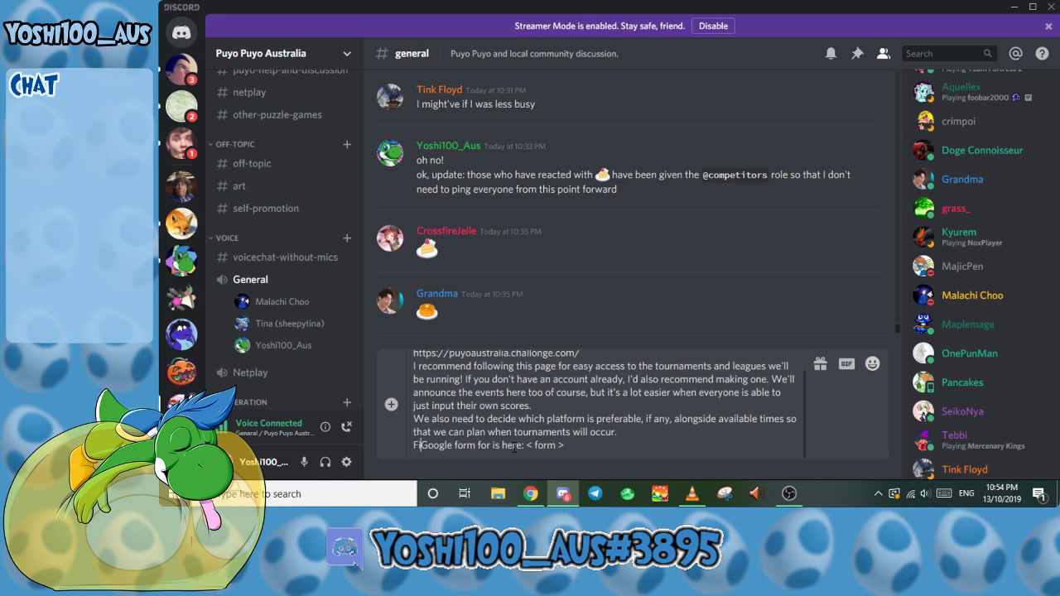
{"action": "key", "text": "BackSpace"}
{"action": "key", "text": "BackSpace"}
{"action": "type", "text": "This"}
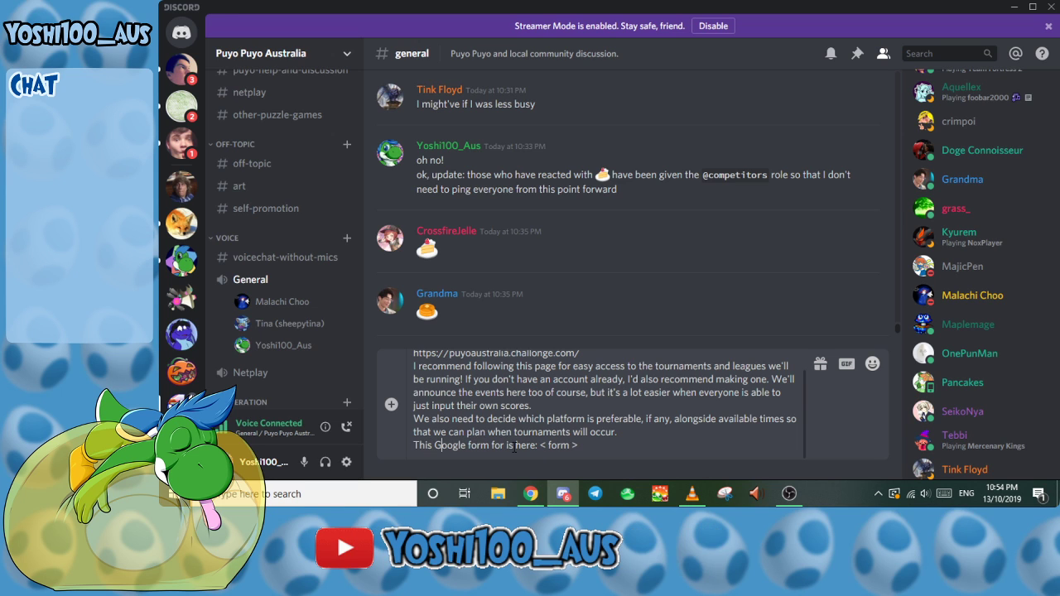
{"action": "key", "text": "Delete"}
{"action": "type", "text": "F"}
{"action": "key", "text": "ctrl+Right"}
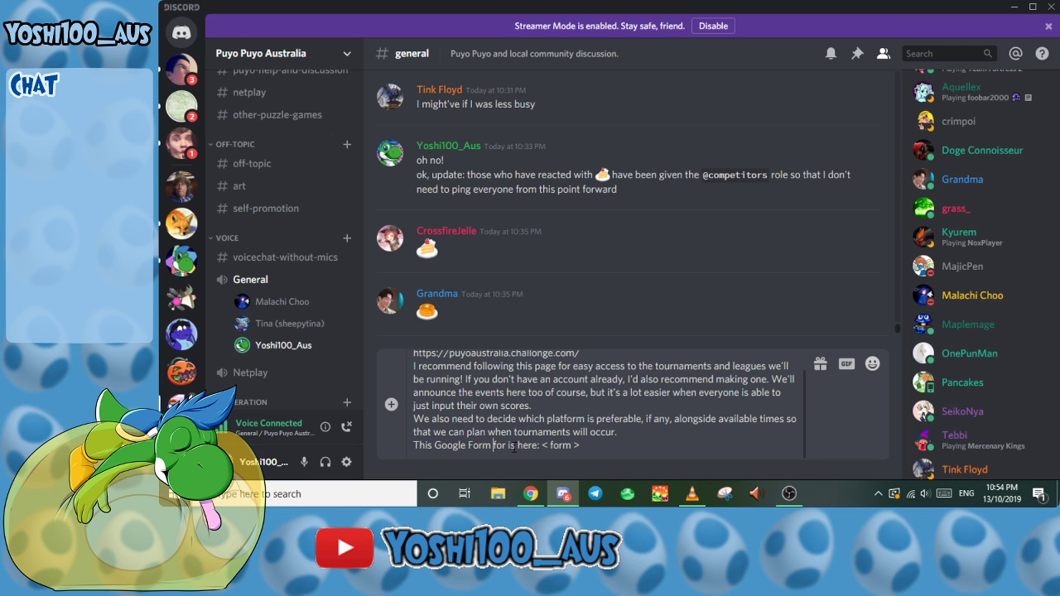
Step: Replace "for is here:" in the draft's last line with "will be used to collect information!", keeping the < form > placeholder
{"action": "key", "text": "ctrl+shift+Right"}
{"action": "key", "text": "ctrl+shift+Right"}
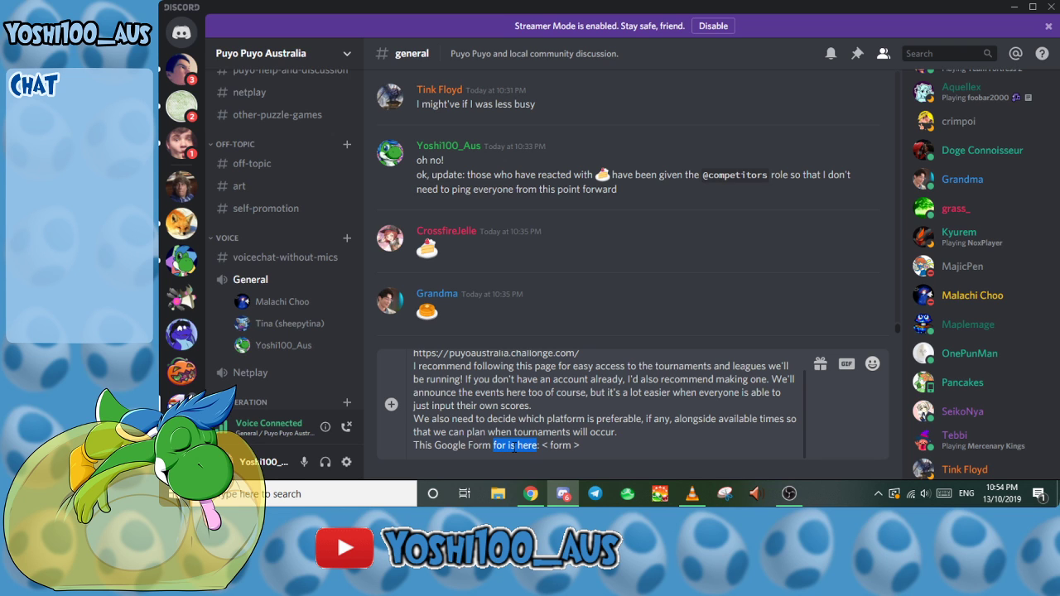
{"action": "key", "text": "ctrl+shift+Right"}
{"action": "type", "text": "will b"}
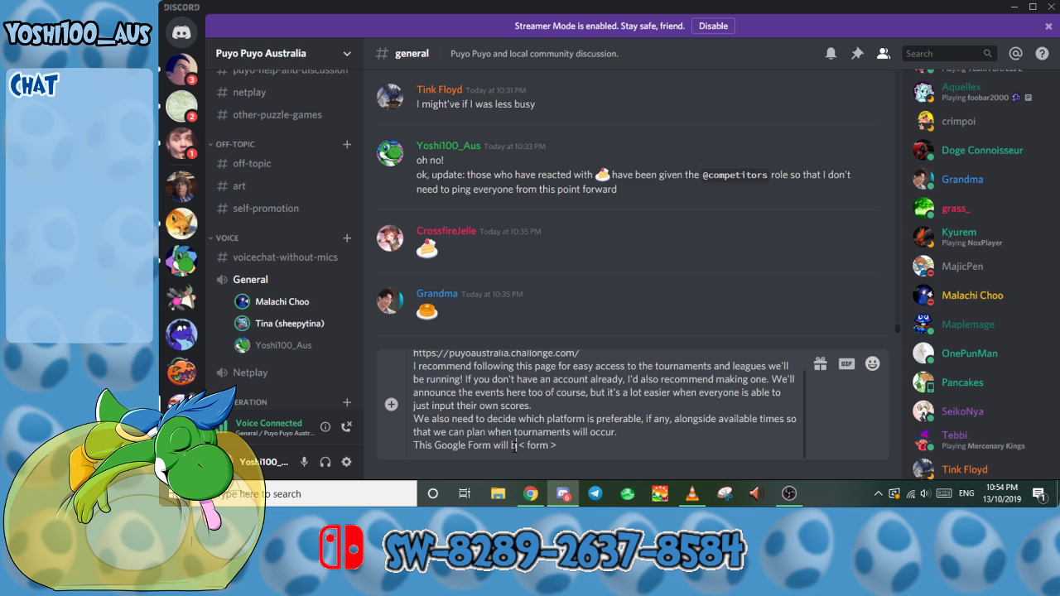
{"action": "type", "text": "e used to col"}
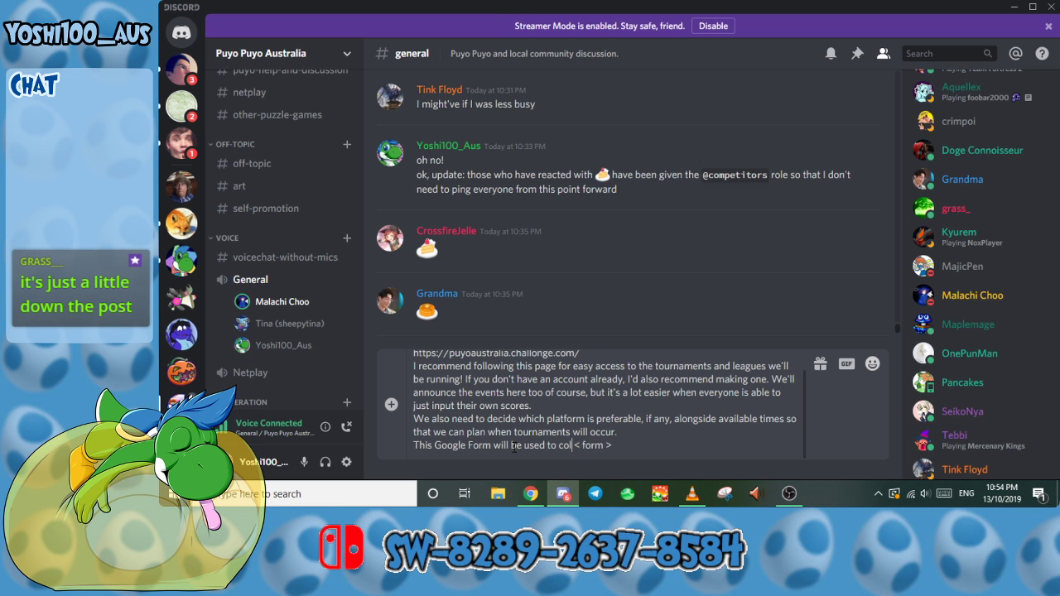
{"action": "type", "text": "lect inform"}
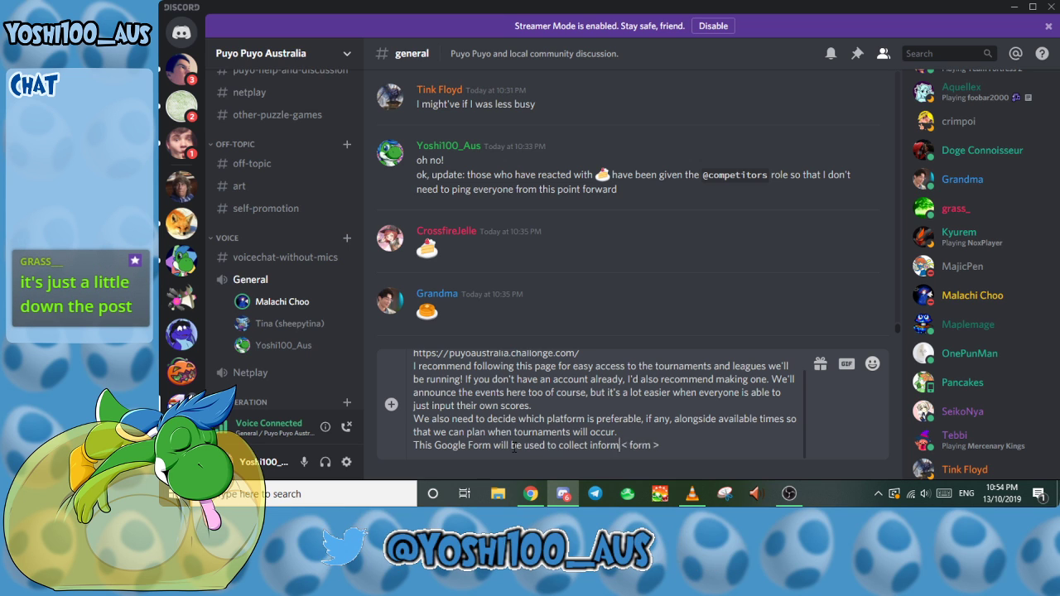
{"action": "type", "text": "ation!"}
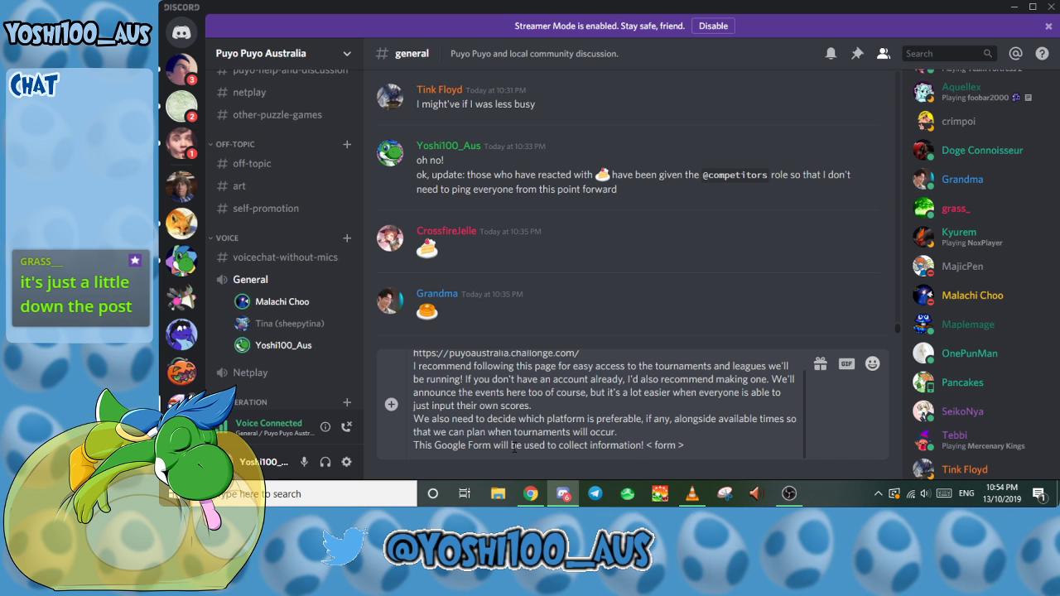
Step: Check the stream chat, find that viewer's post from yesterday further up the general channel, and view their profile
{"action": "key", "text": "alt+Tab"}
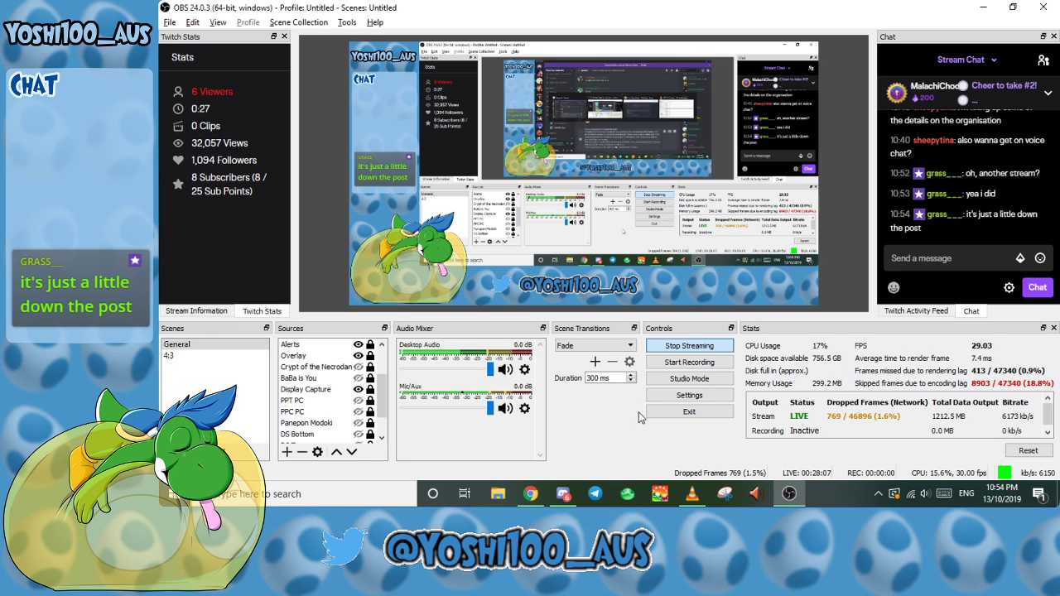
{"action": "key", "text": "alt+Tab"}
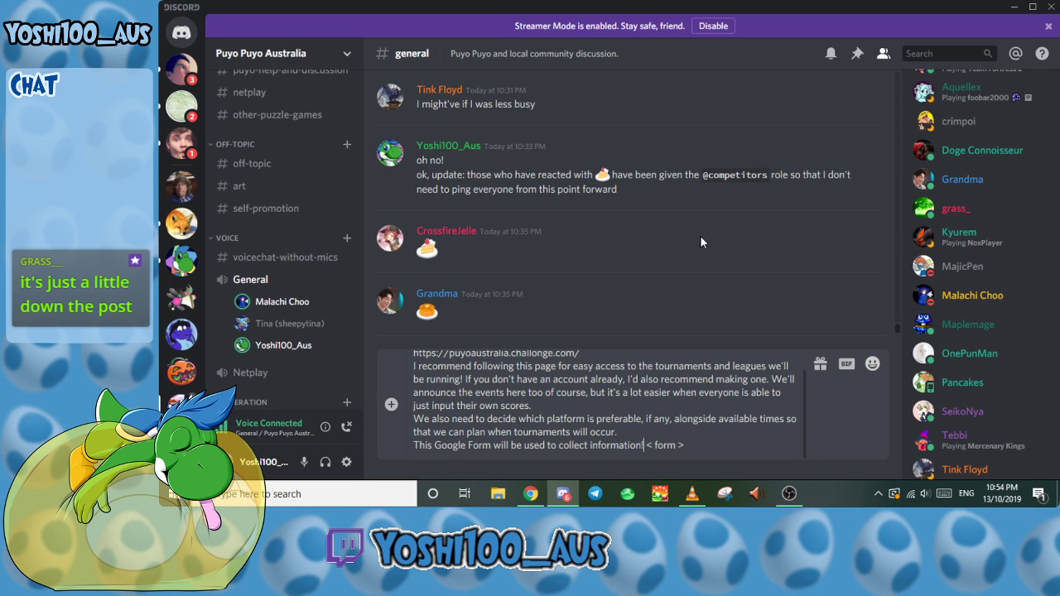
{"action": "scroll", "coordinate": [700, 242], "scroll_direction": "up", "scroll_amount": 10}
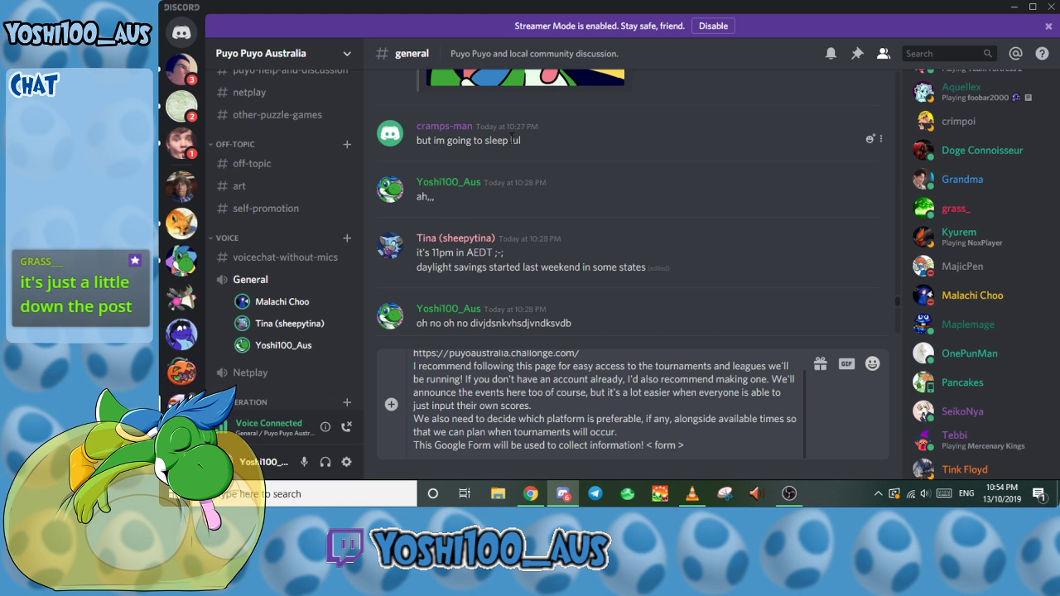
{"action": "scroll", "coordinate": [486, 156], "scroll_direction": "up", "scroll_amount": 15}
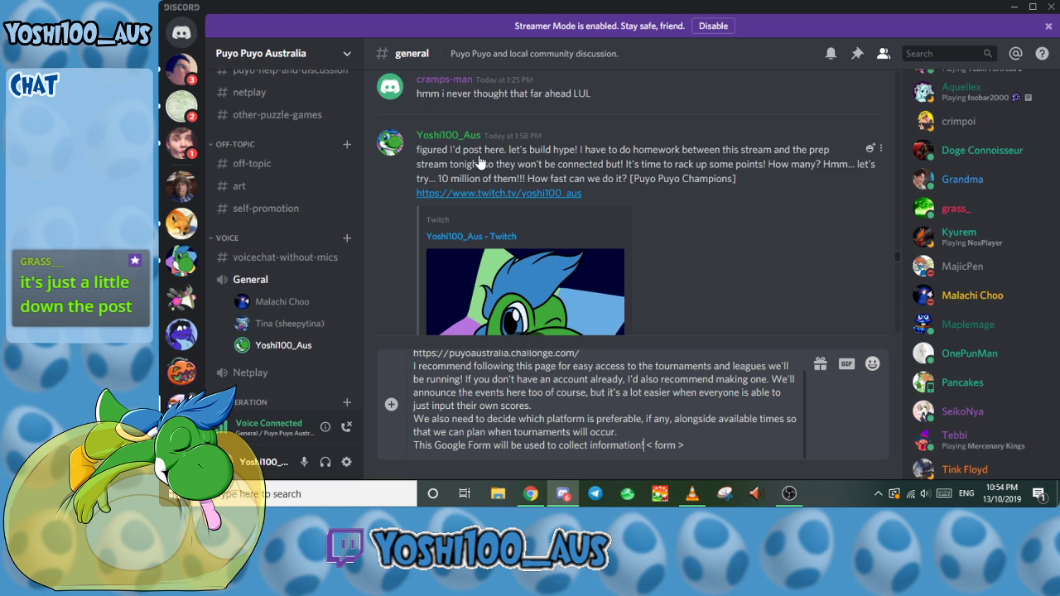
{"action": "scroll", "coordinate": [479, 160], "scroll_direction": "up", "scroll_amount": 15}
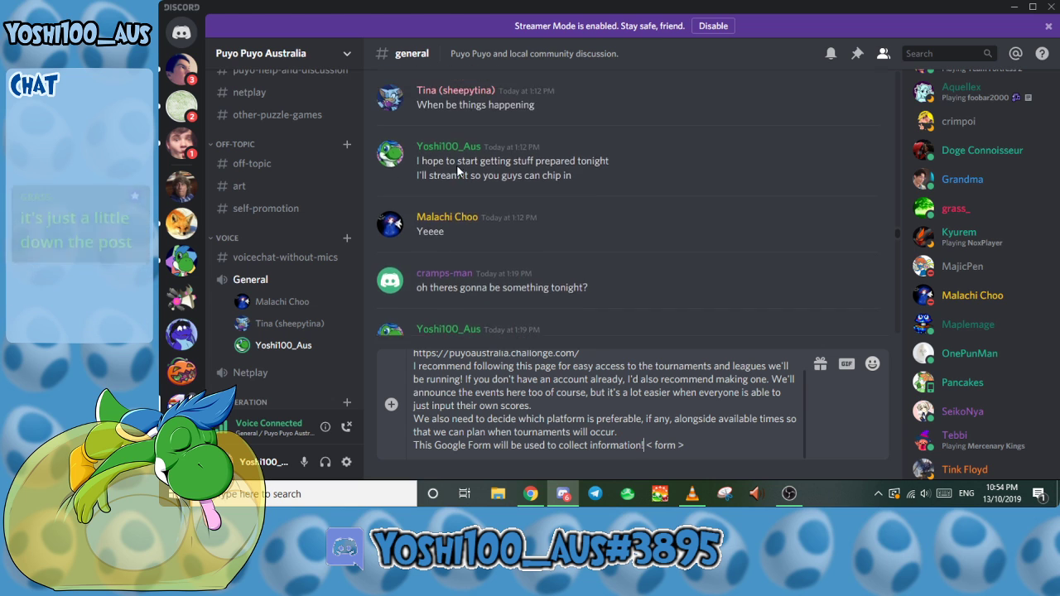
{"action": "scroll", "coordinate": [458, 171], "scroll_direction": "up", "scroll_amount": 6}
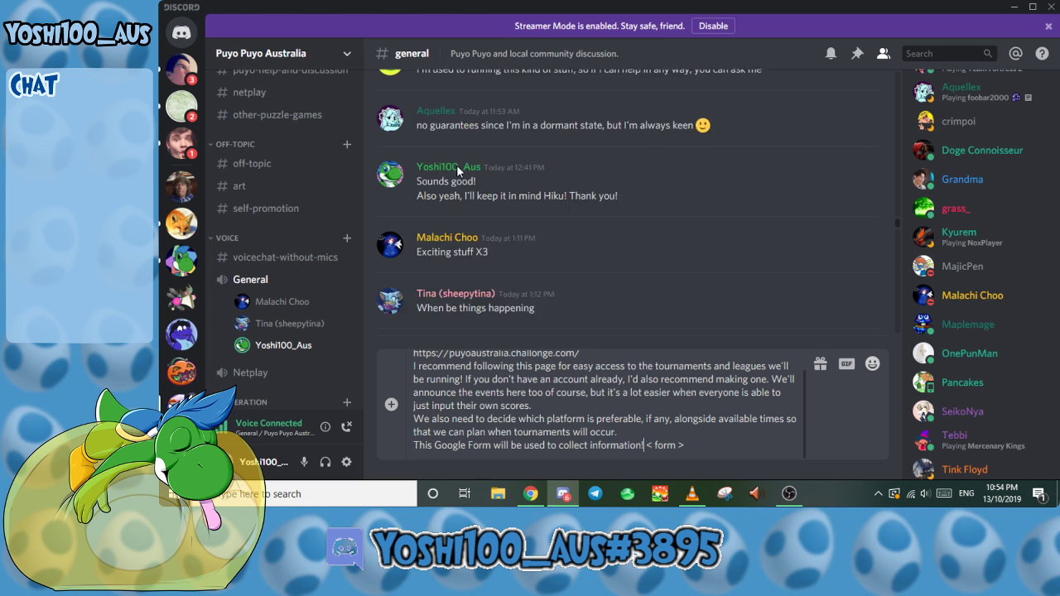
{"action": "scroll", "coordinate": [457, 170], "scroll_direction": "up", "scroll_amount": 10}
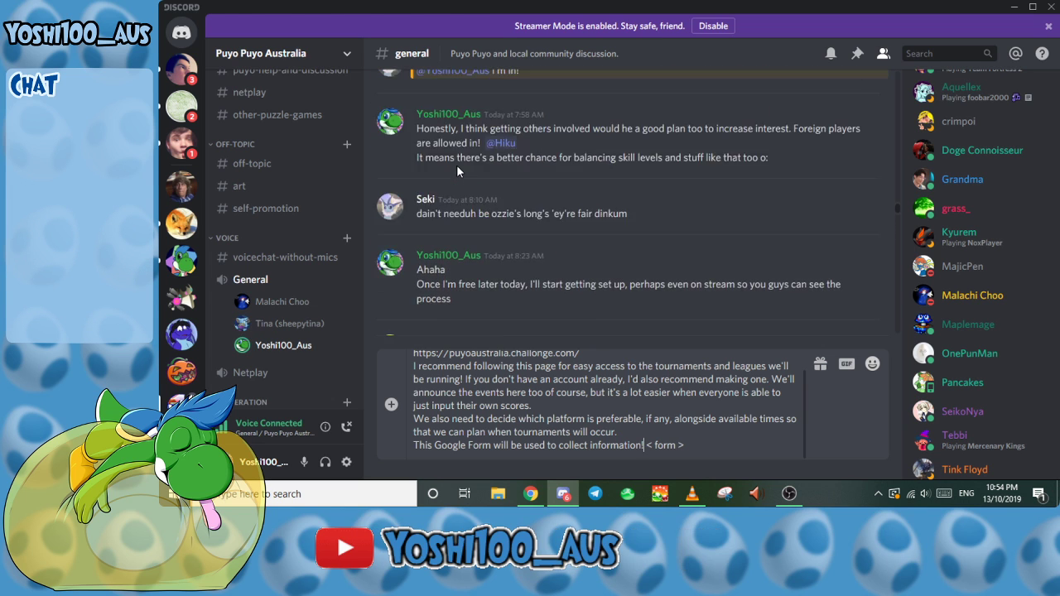
{"action": "scroll", "coordinate": [457, 165], "scroll_direction": "up", "scroll_amount": 5}
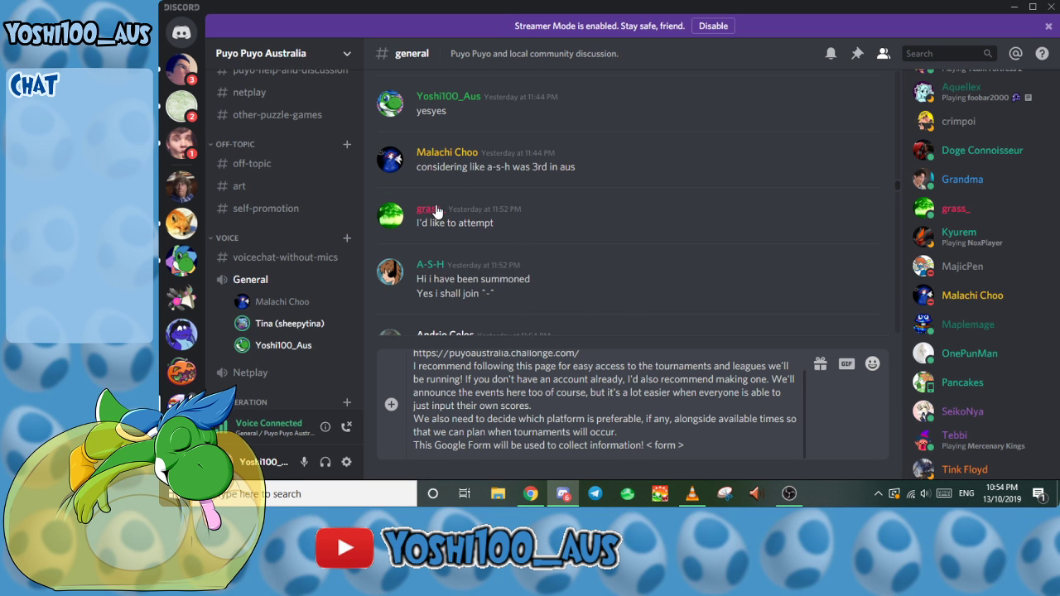
{"action": "left_click", "coordinate": [429, 210]}
{"action": "left_click", "coordinate": [676, 193]}
Step: Return to the newest messages in the general channel and check the stream chat in OBS again
{"action": "scroll", "coordinate": [675, 184], "scroll_direction": "down", "scroll_amount": 20}
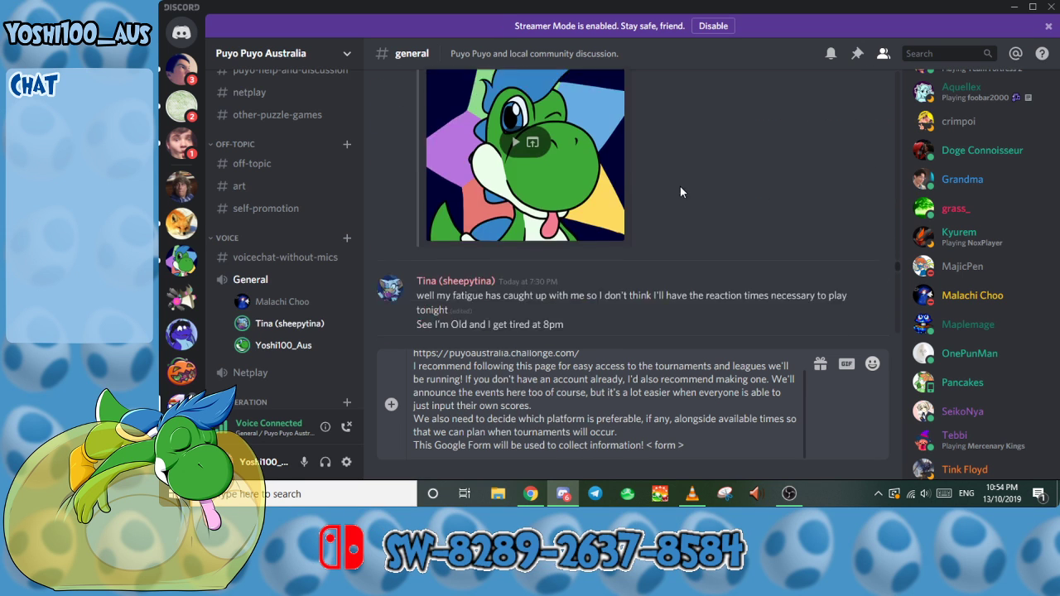
{"action": "scroll", "coordinate": [680, 193], "scroll_direction": "down", "scroll_amount": 5}
{"action": "key", "text": "alt+Tab"}
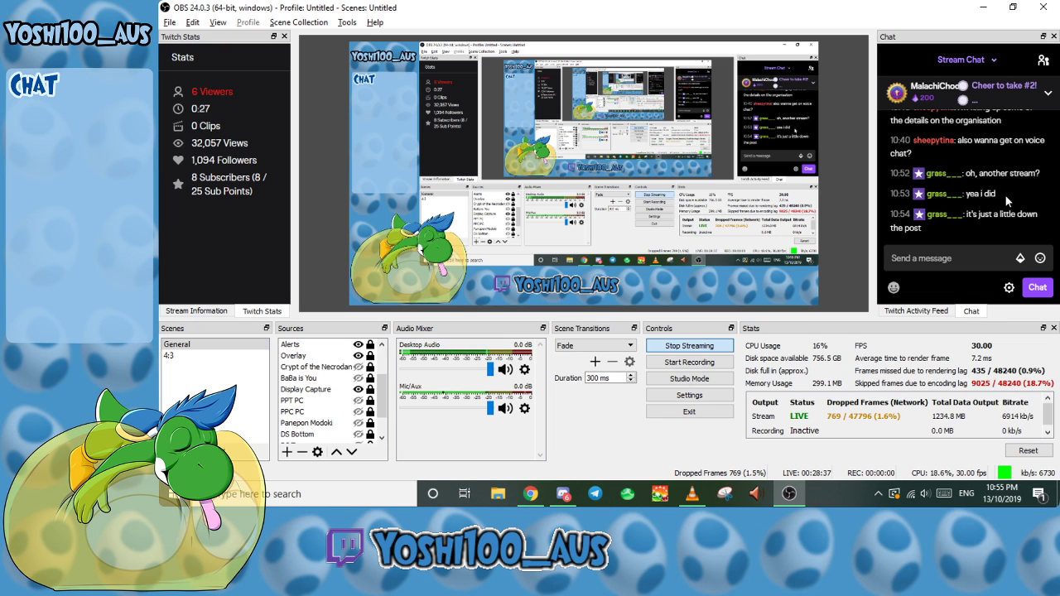
{"action": "key", "text": "alt+Tab"}
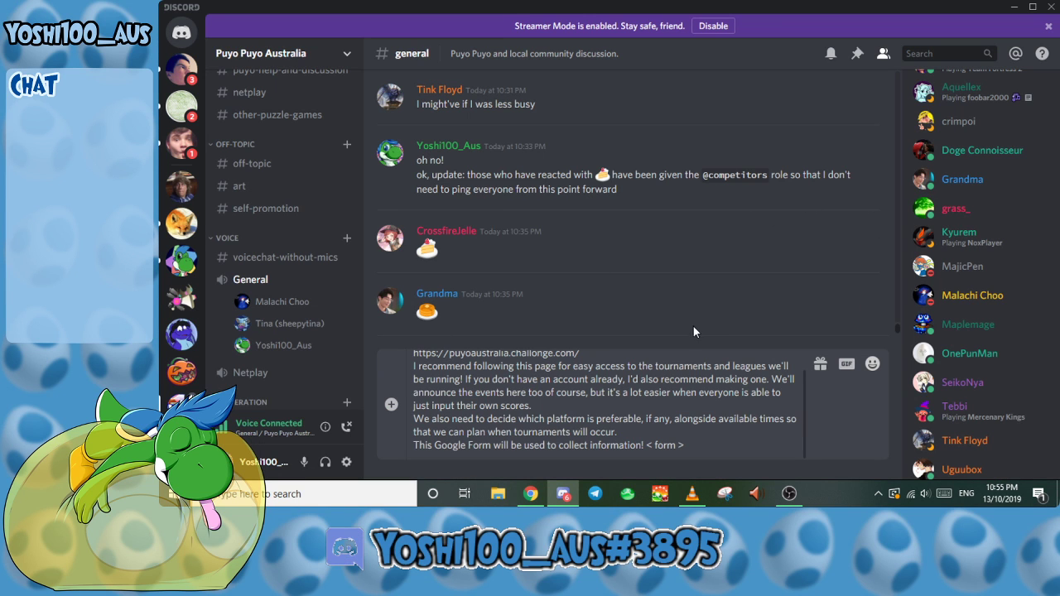
Step: Switch to VLC, set the music playback volume to 45%, and return to the Discord draft
{"action": "left_click", "coordinate": [688, 496]}
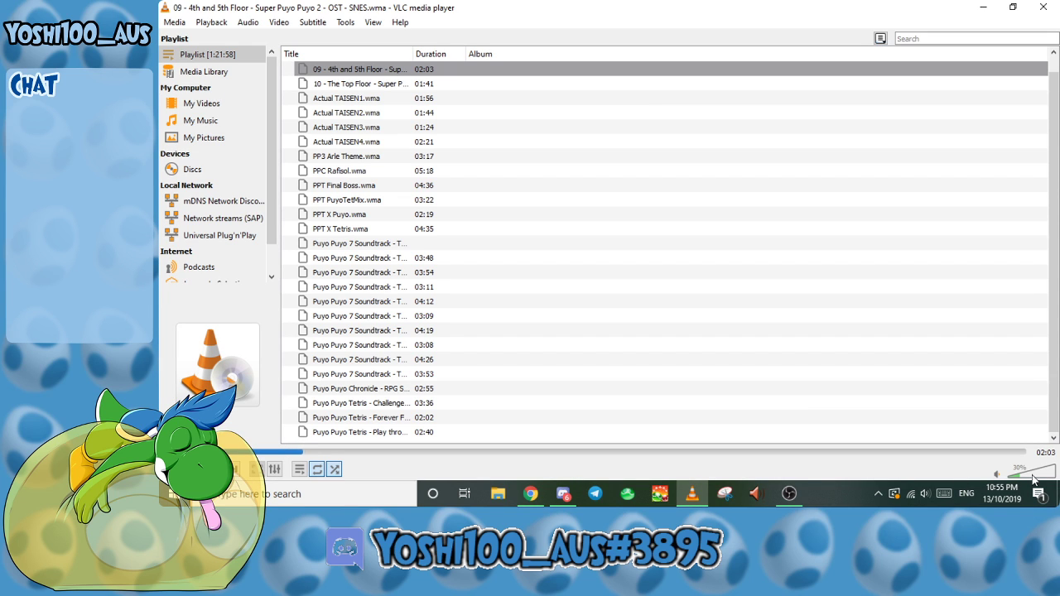
{"action": "key", "text": "alt+Tab"}
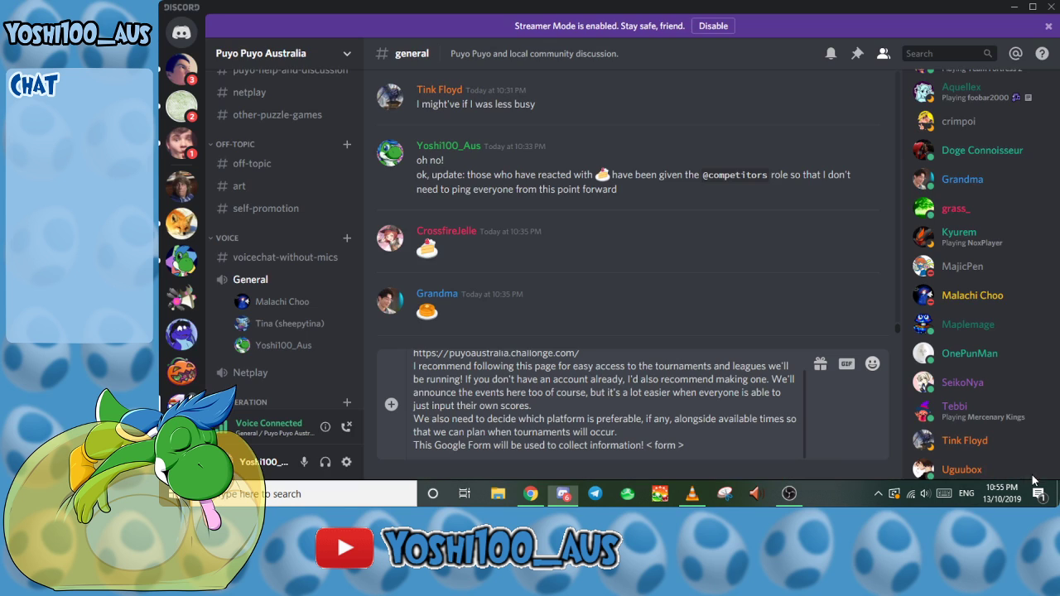
{"action": "key", "text": "alt+Tab"}
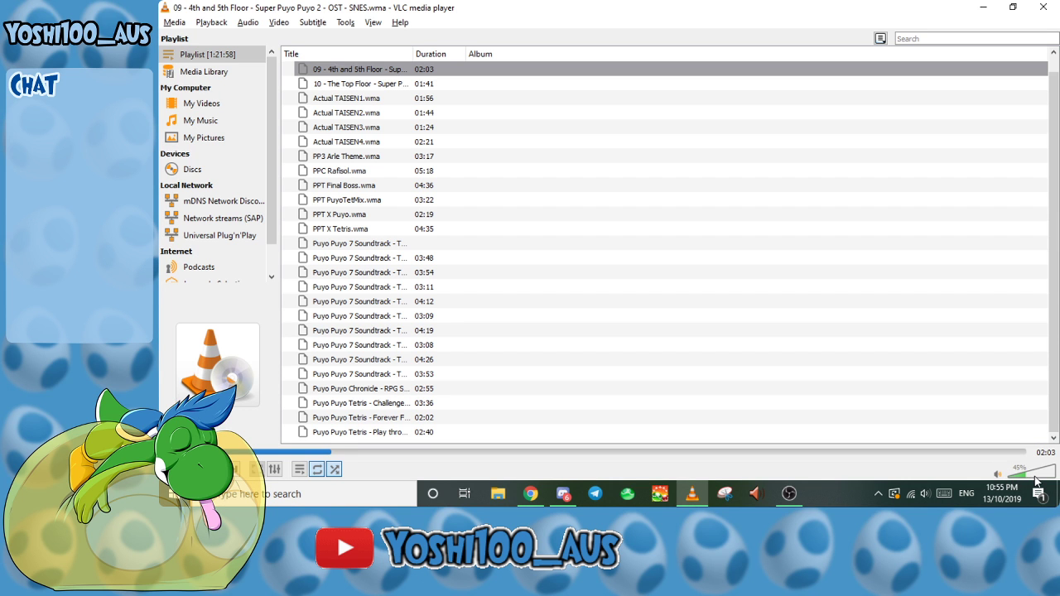
{"action": "key", "text": "alt+Tab"}
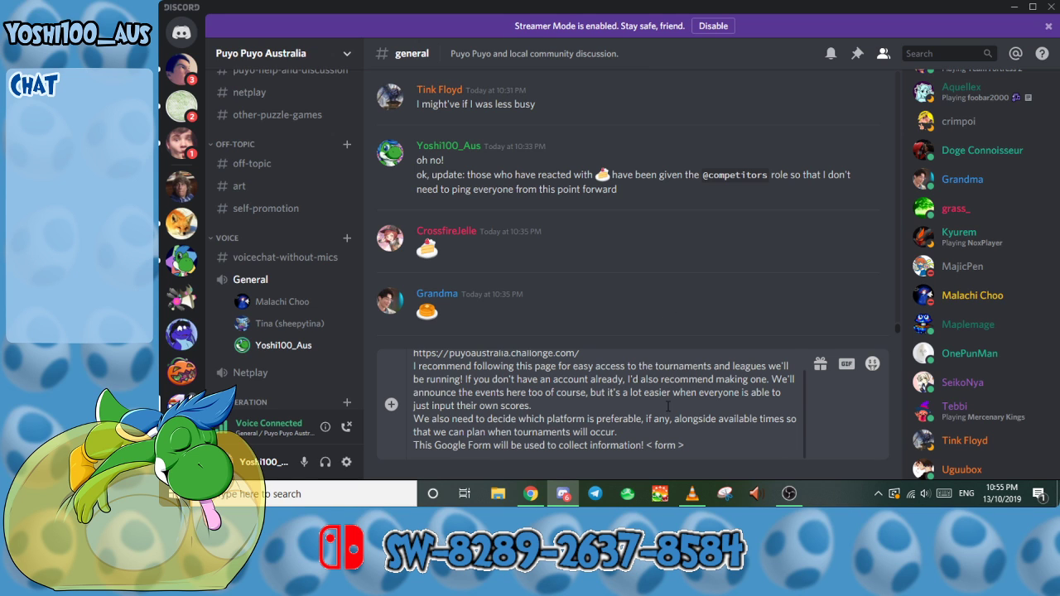
Step: Review the announcement draft and start a new line at its end with "Alongside this,"
{"action": "scroll", "coordinate": [668, 404], "scroll_direction": "up", "scroll_amount": 2}
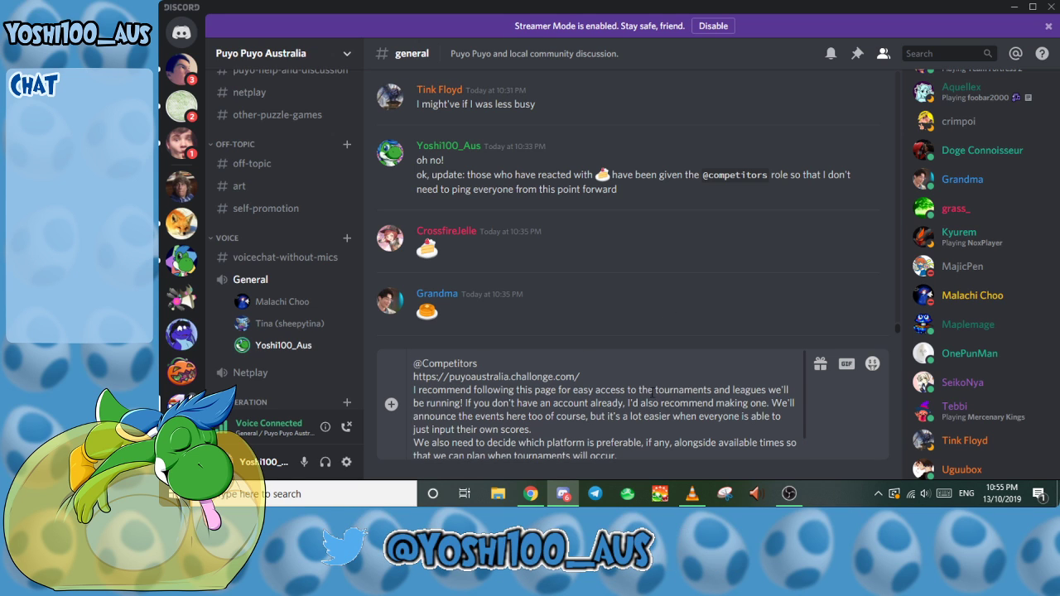
{"action": "scroll", "coordinate": [642, 403], "scroll_direction": "down", "scroll_amount": 2}
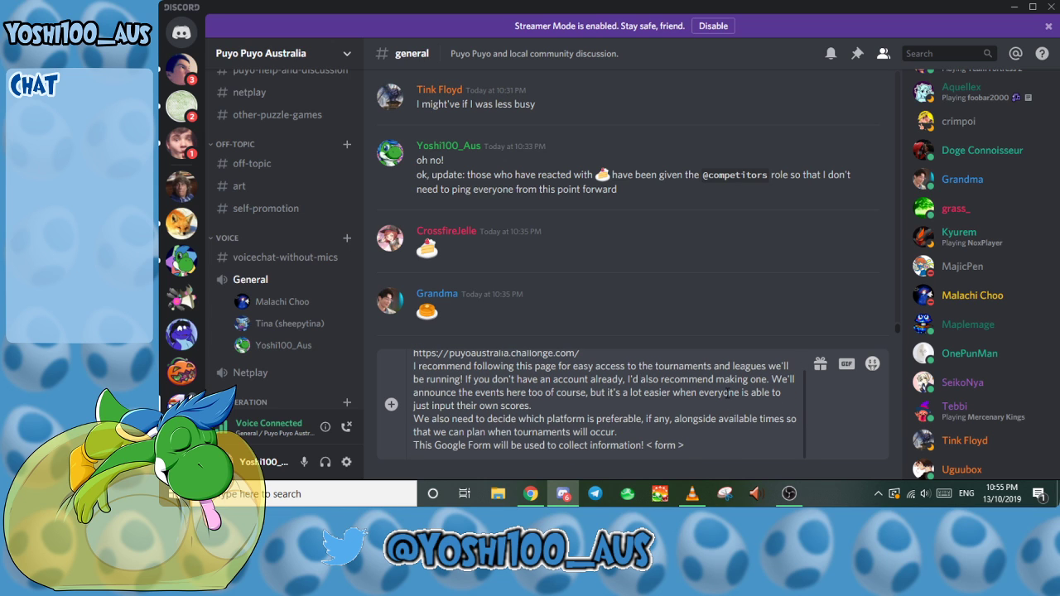
{"action": "key", "text": "shift+Return"}
{"action": "type", "text": "Alo"}
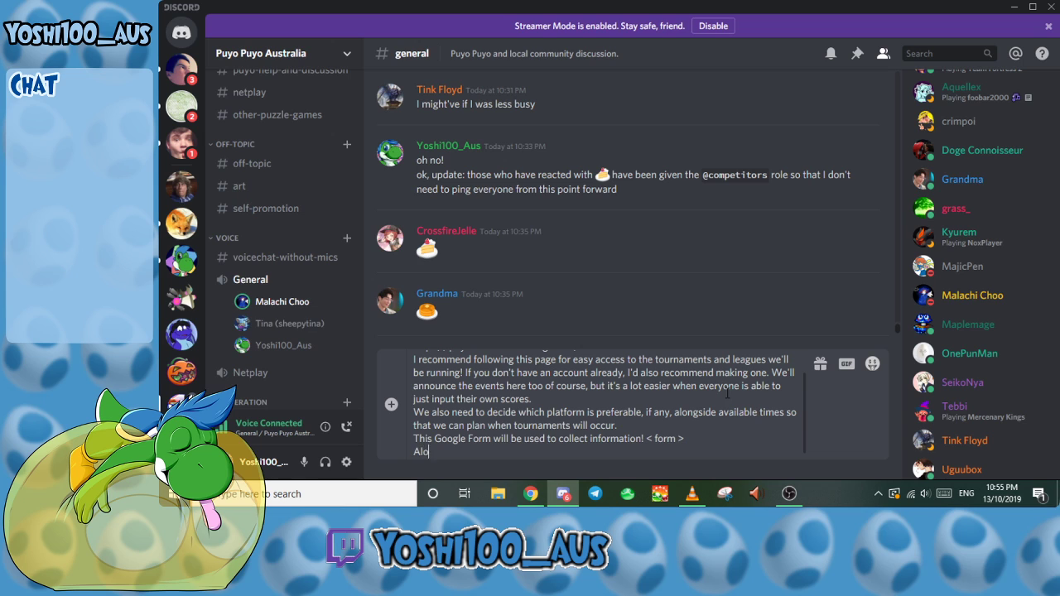
{"action": "type", "text": "ngside this,"}
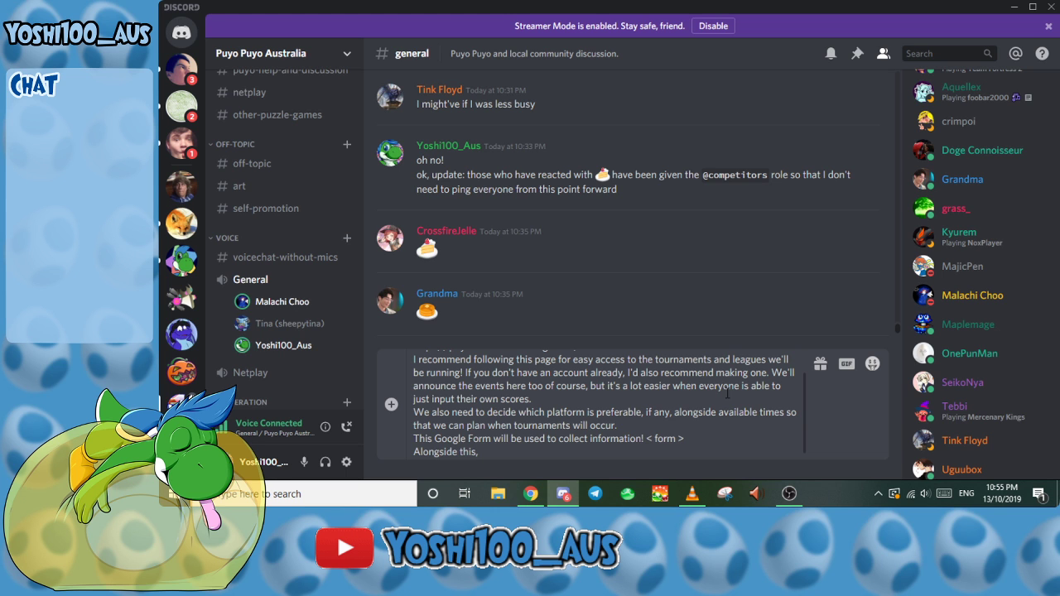
{"action": "key", "text": "alt+Tab"}
{"action": "key", "text": "alt+Tab"}
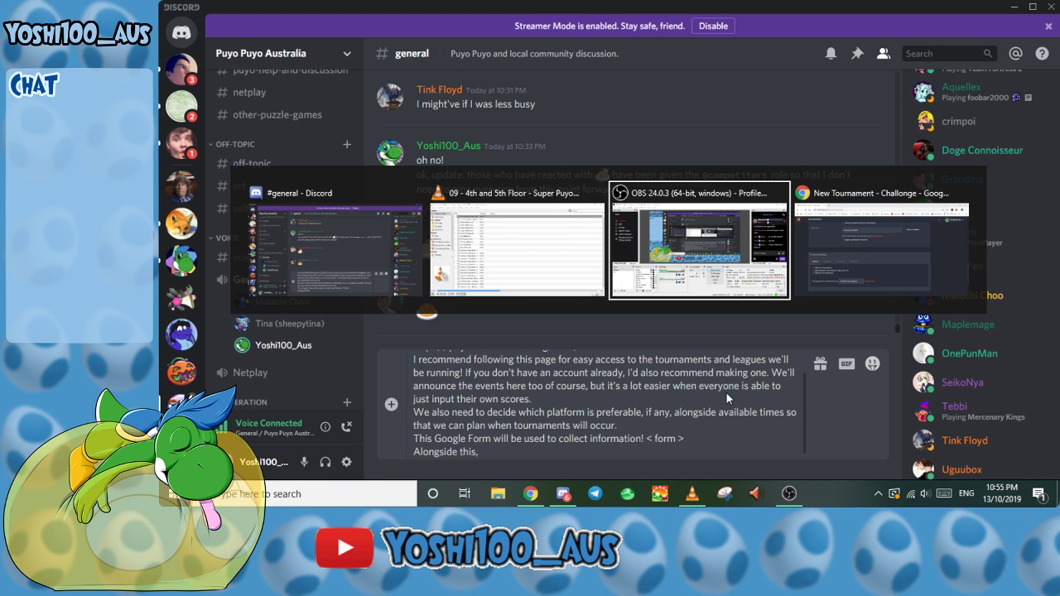
{"action": "key", "text": "alt+Tab"}
{"action": "key", "text": "alt+Tab"}
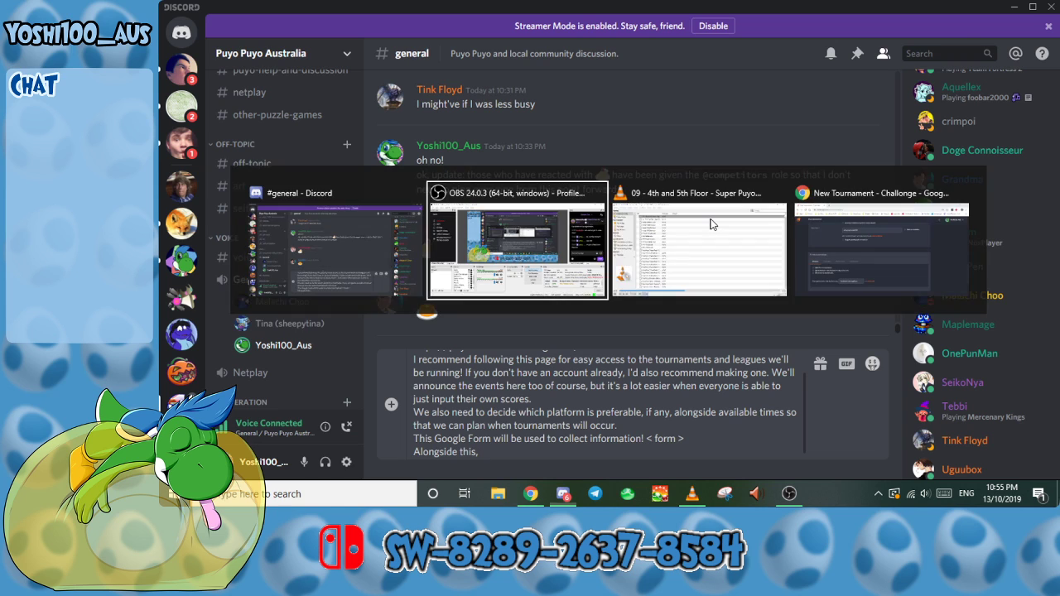
{"action": "key", "text": "alt+Tab"}
{"action": "key", "text": "alt+Tab"}
{"action": "key", "text": "alt+Tab"}
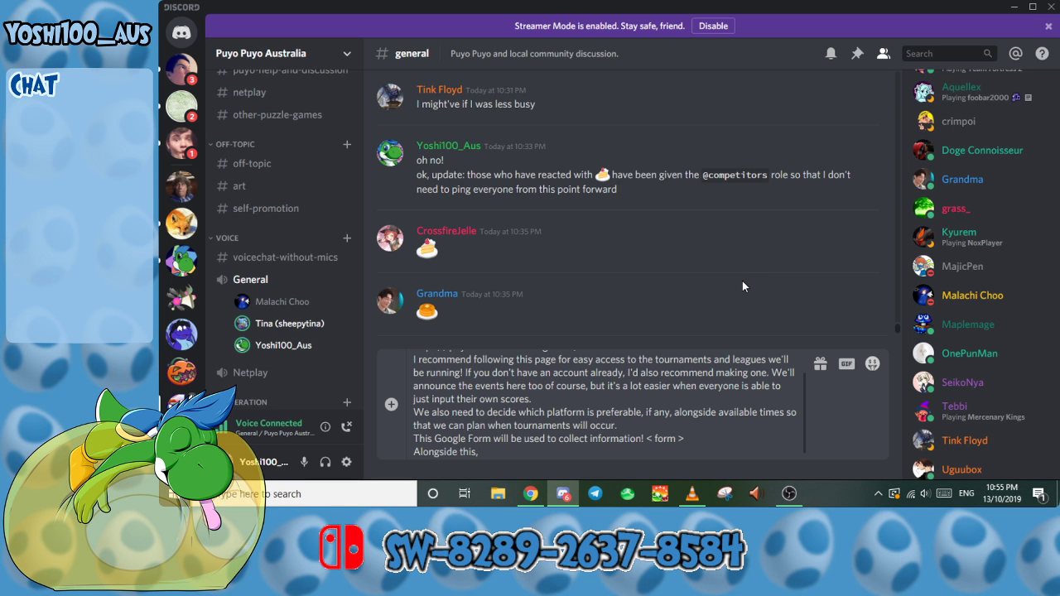
Step: Continue the draft's last line with "I've now set up our first official league! We'll have registration open for a week."
{"action": "type", "text": "I'"}
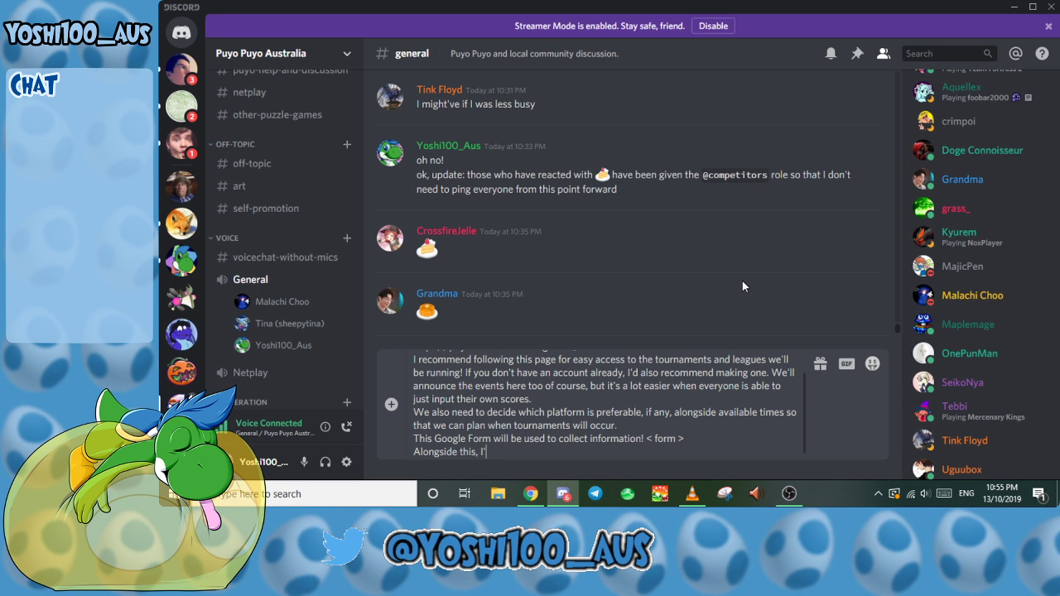
{"action": "type", "text": "ve now set up our"}
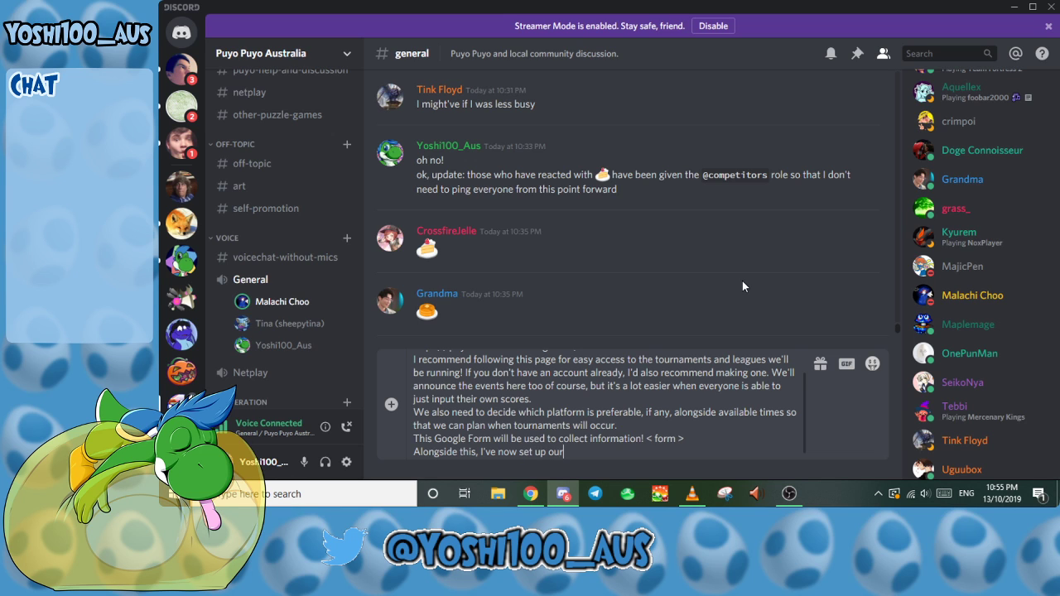
{"action": "type", "text": " first official "}
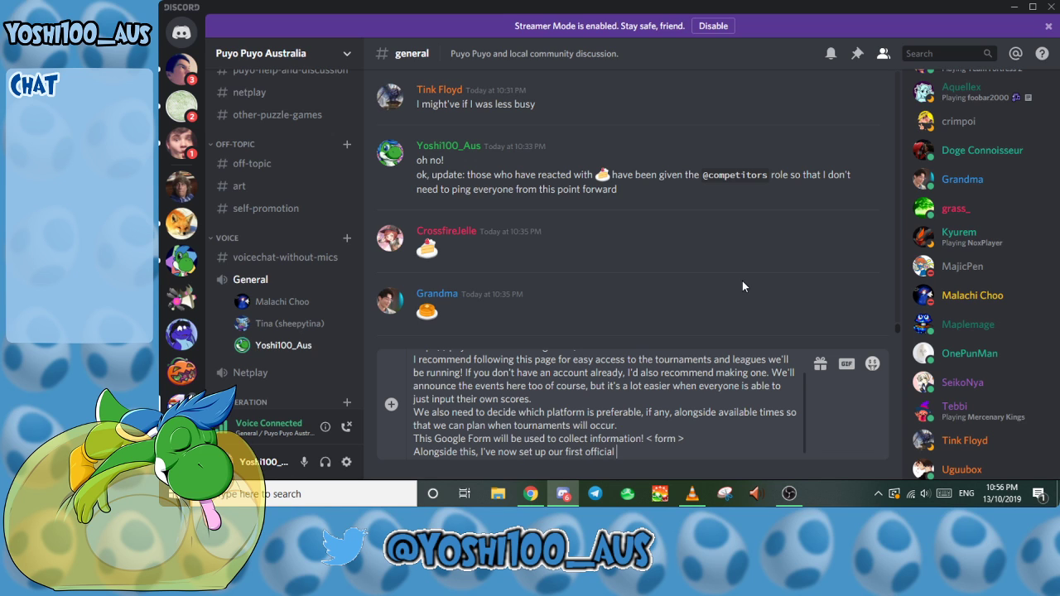
{"action": "type", "text": "league!"}
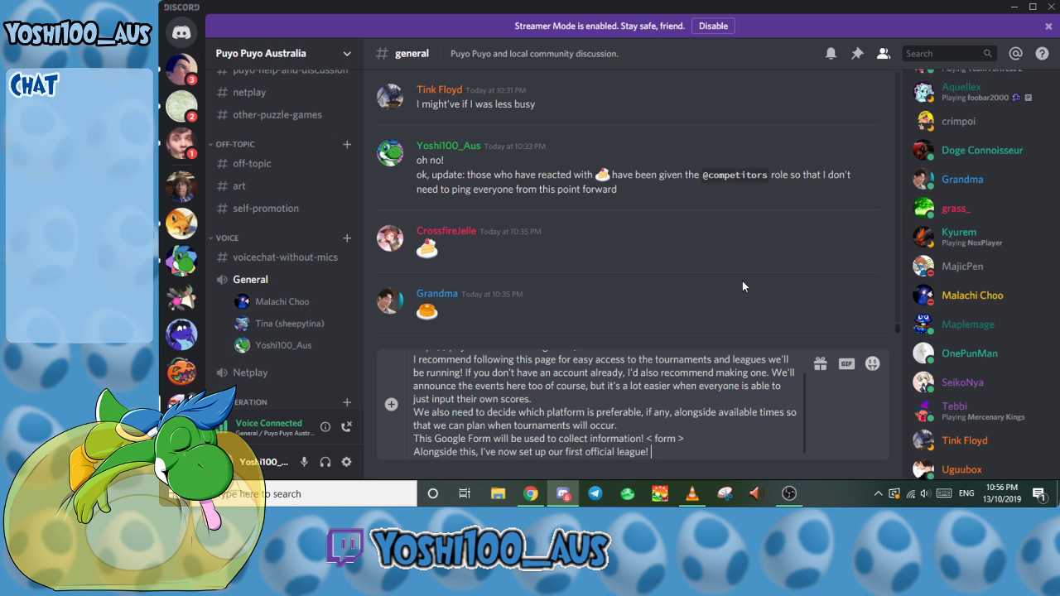
{"action": "type", "text": " We'll hav"}
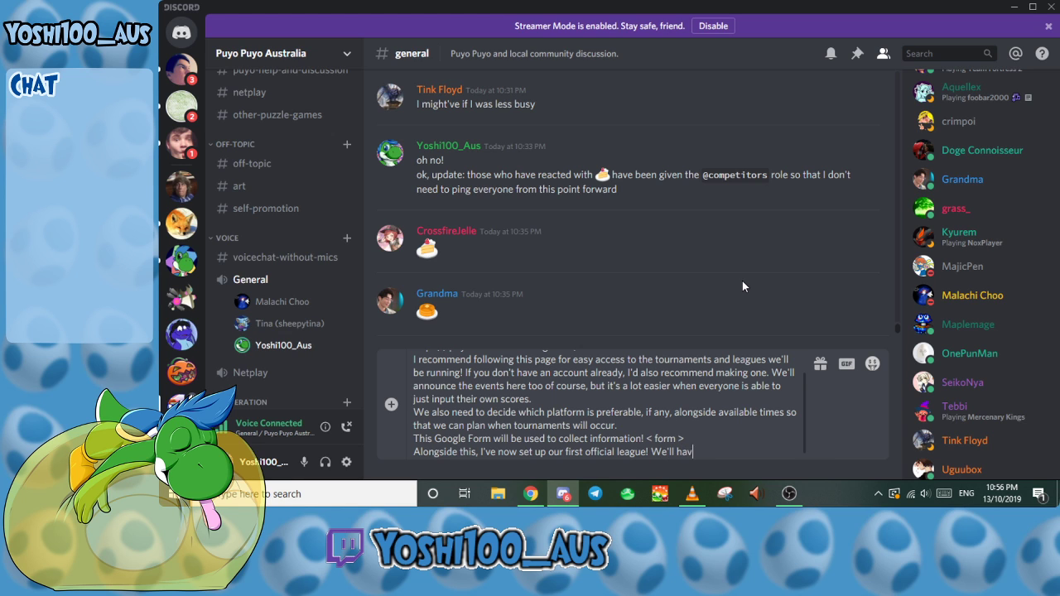
{"action": "type", "text": "e registration "}
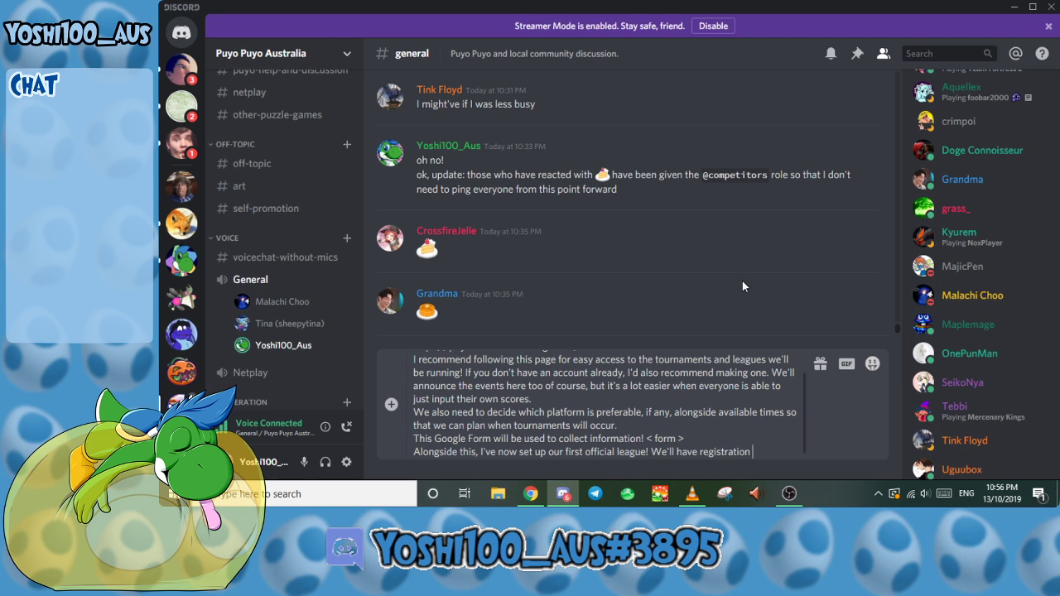
{"action": "type", "text": "open for a week."}
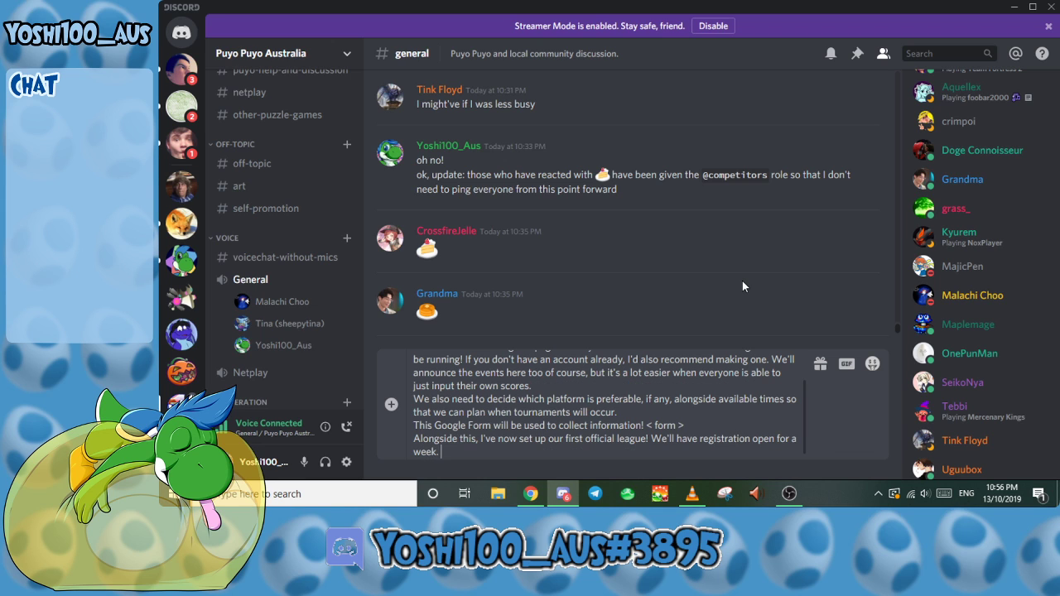
Step: Continue the announcement draft with "We're not sure on any time constraints yet since we're just testing this, but"
{"action": "type", "text": " We're "}
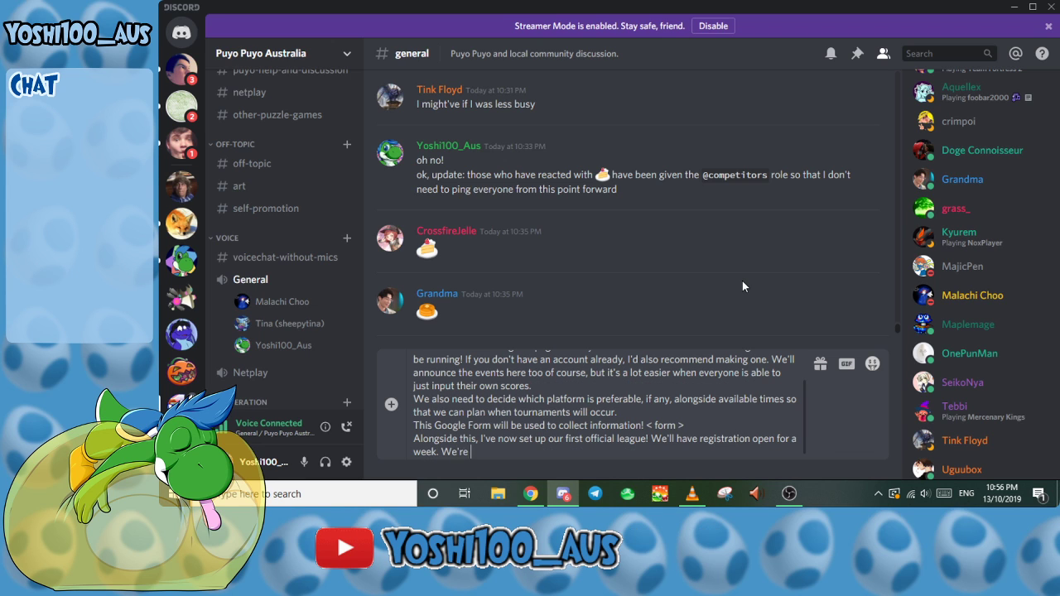
{"action": "type", "text": "not sure on when"}
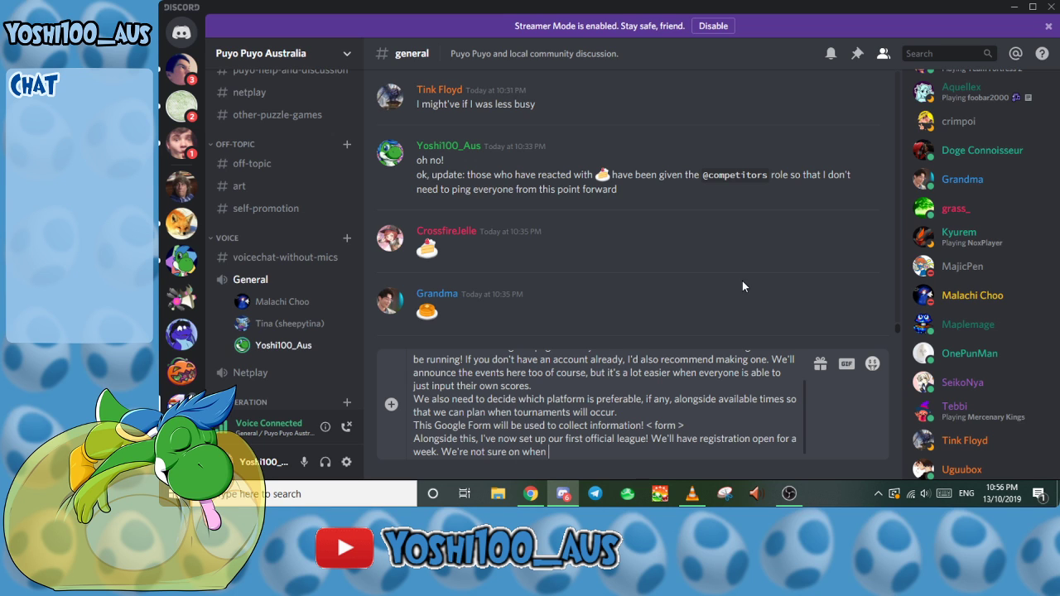
{"action": "key", "text": "BackSpace"}
{"action": "key", "text": "BackSpace"}
{"action": "key", "text": "BackSpace"}
{"action": "key", "text": "BackSpace"}
{"action": "key", "text": "BackSpace"}
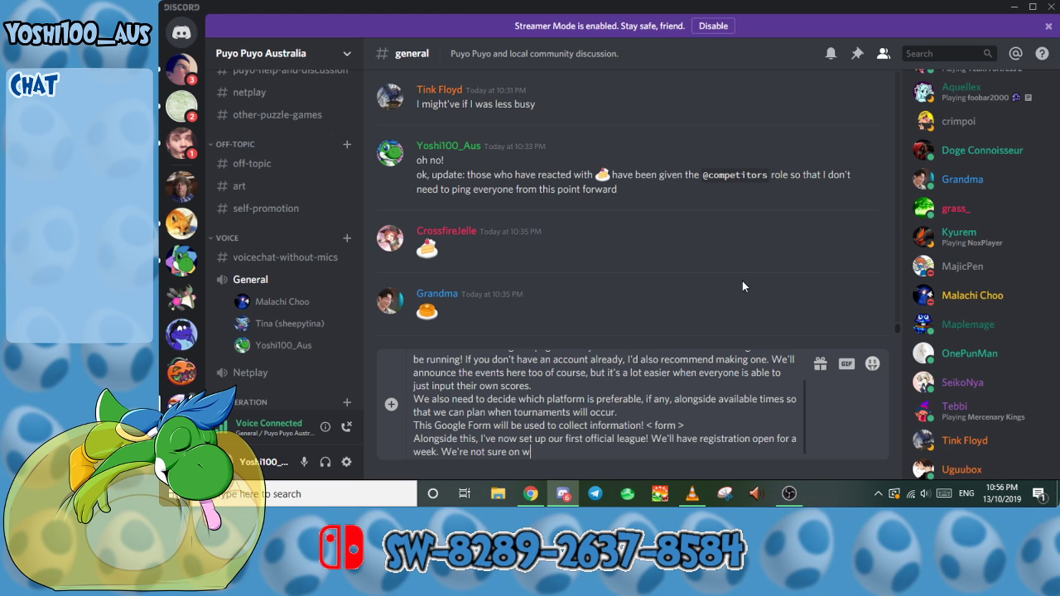
{"action": "type", "text": "any time"}
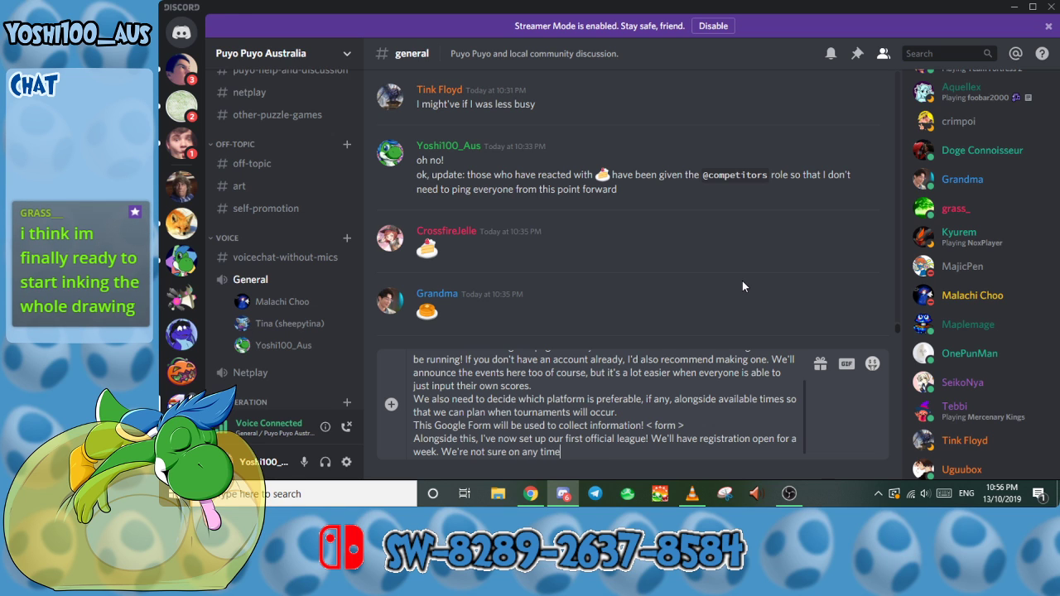
{"action": "type", "text": " constrain"}
{"action": "key", "text": "BackSpace"}
{"action": "type", "text": "ints "}
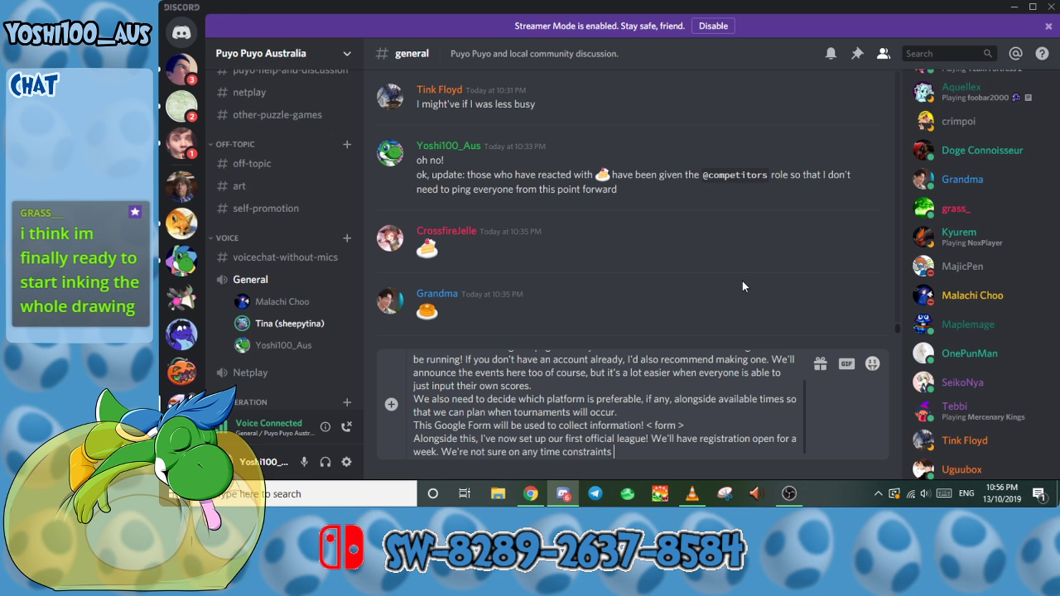
{"action": "type", "text": "yet since we're just"}
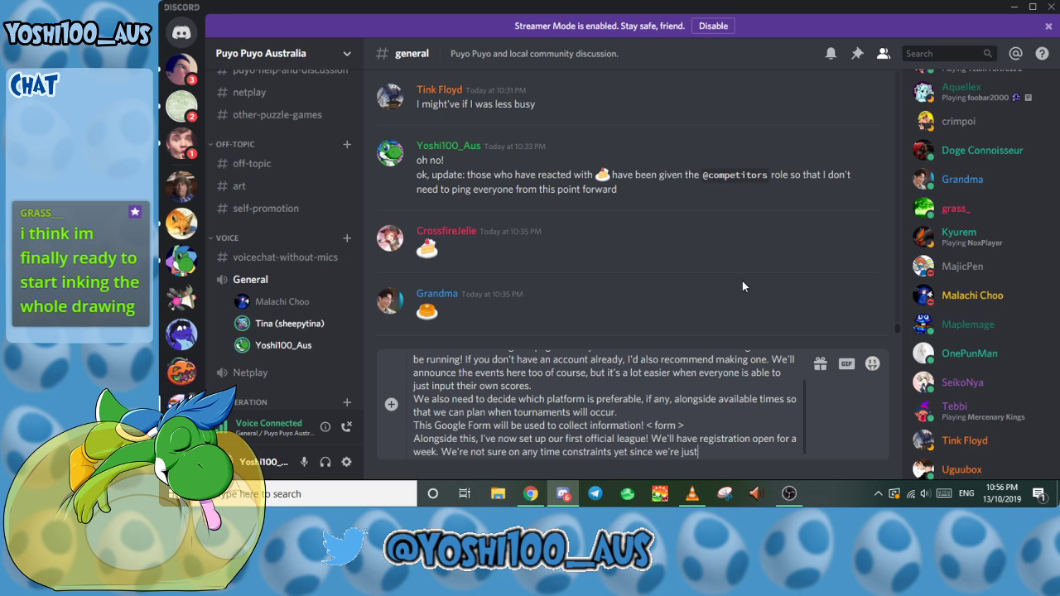
{"action": "type", "text": " testing this, but"}
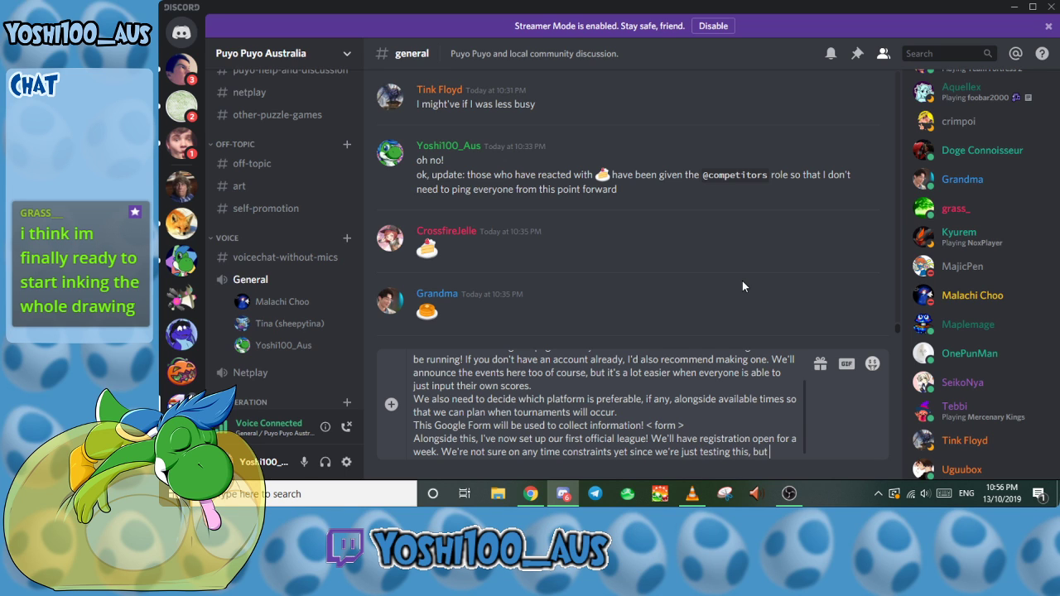
Step: Extend the draft's last sentence with "how it'll work is that it's a more relaxed way to play matches -"
{"action": "type", "text": " how it'll work is that"}
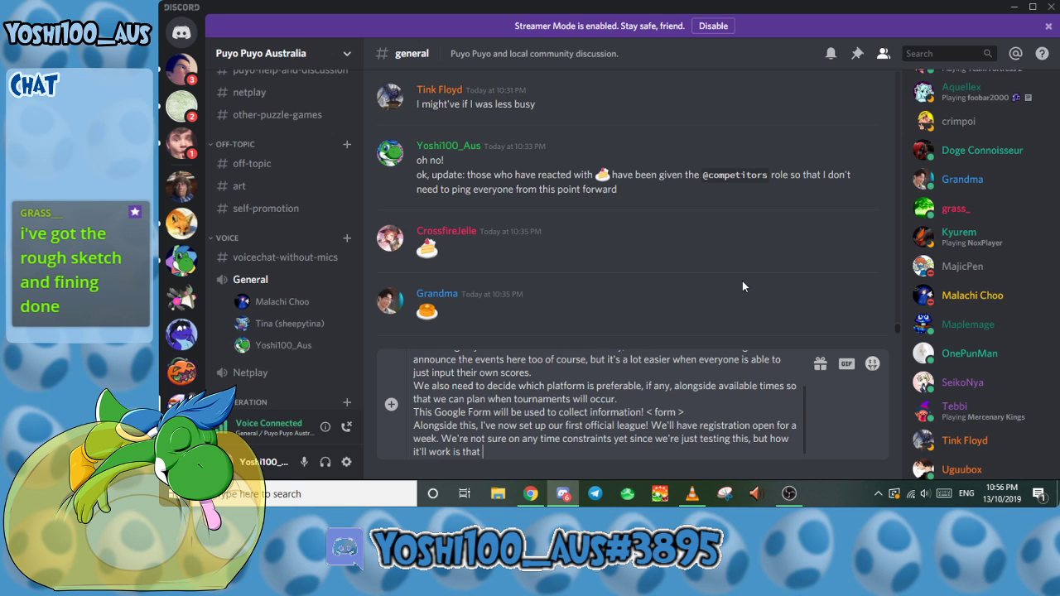
{"action": "type", "text": " it's a more relaxed"}
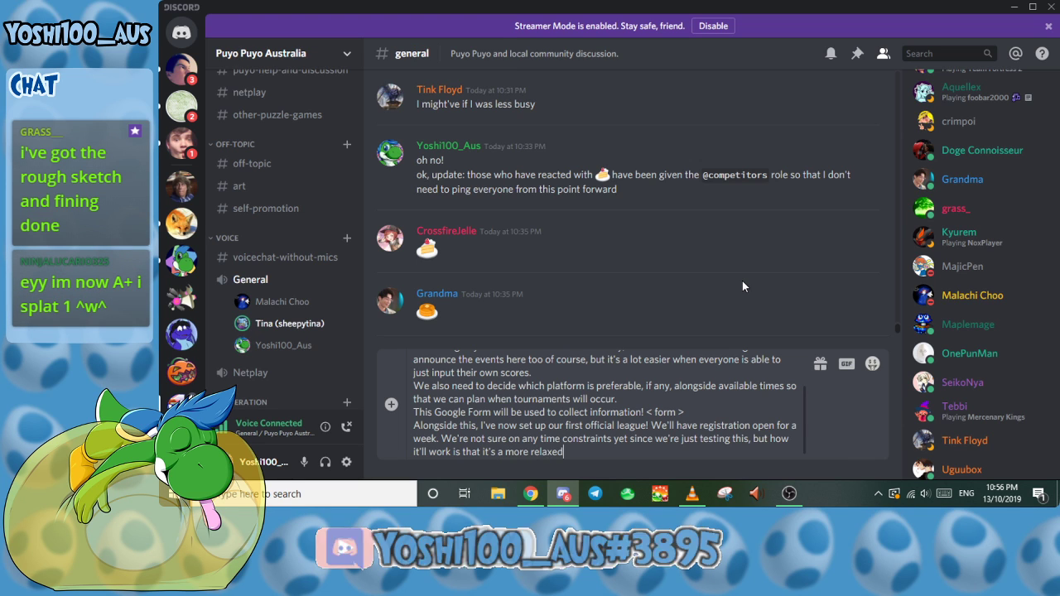
{"action": "type", "text": " way to "}
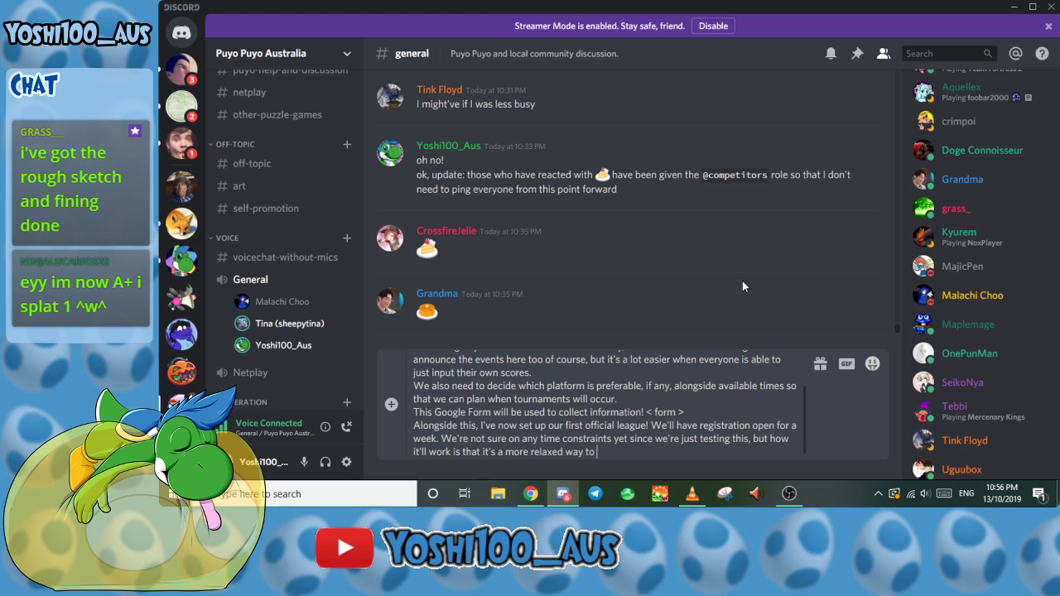
{"action": "type", "text": "play matches -"}
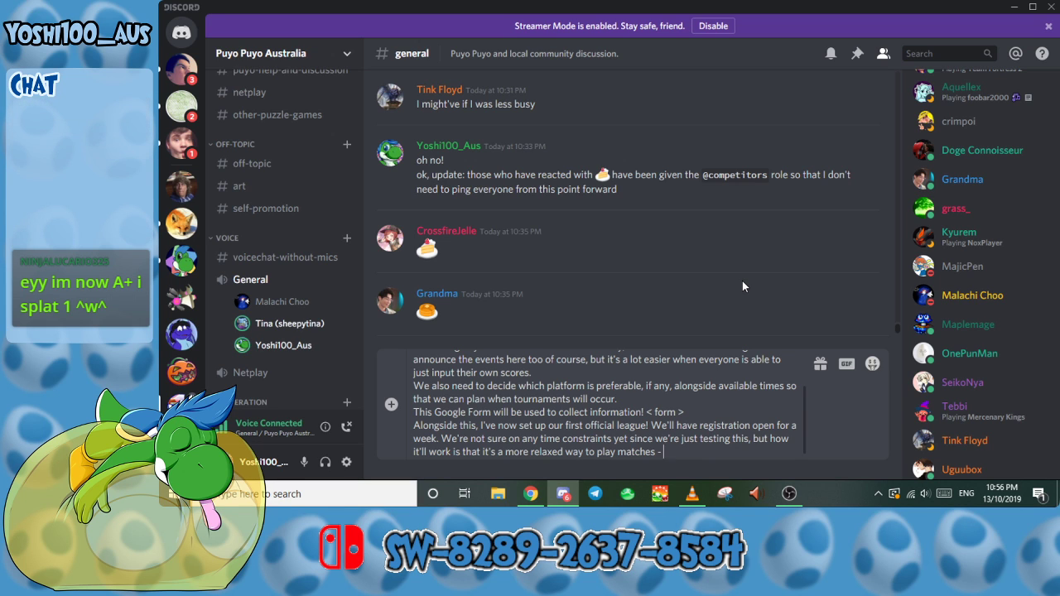
Step: Finish the draft's sentence about relaxed matches with "usually it's on a "one match a week system", but again, that's TBD."
{"action": "type", "text": "usually it's"}
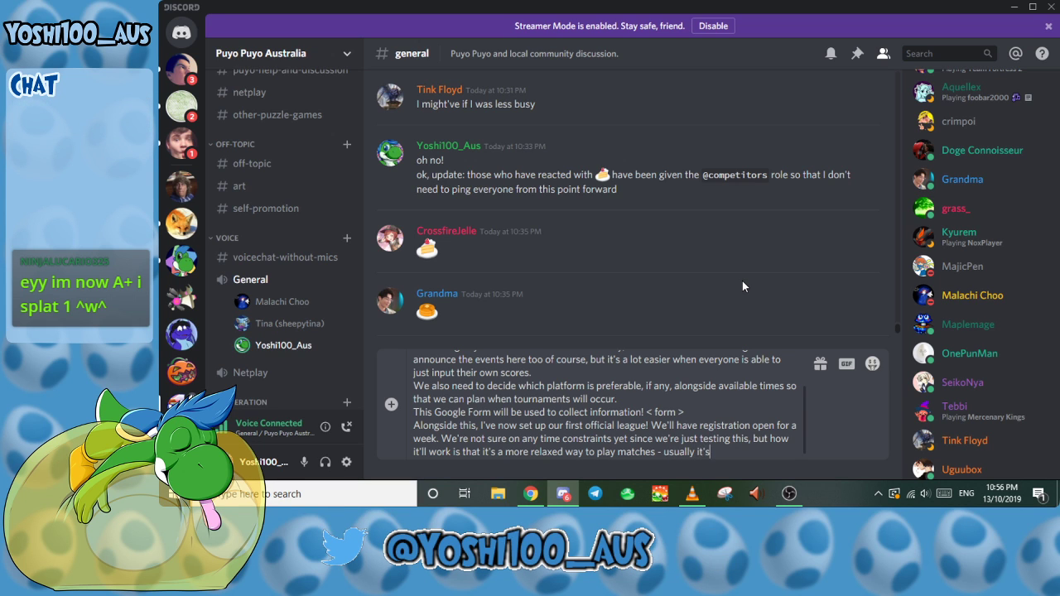
{"action": "type", "text": " on a \"one match a week sys"}
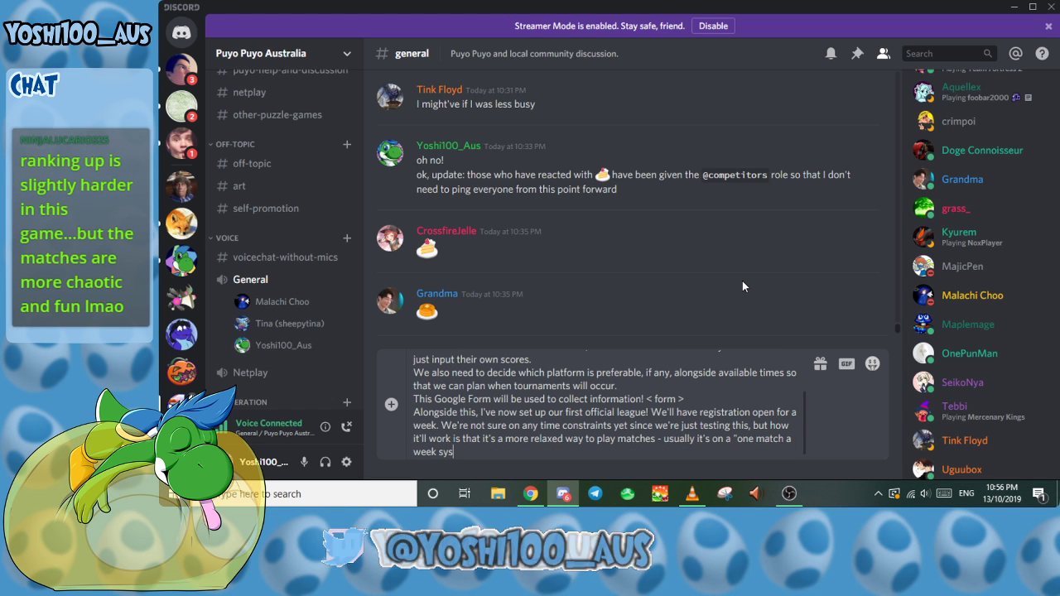
{"action": "type", "text": "tem\", but again"}
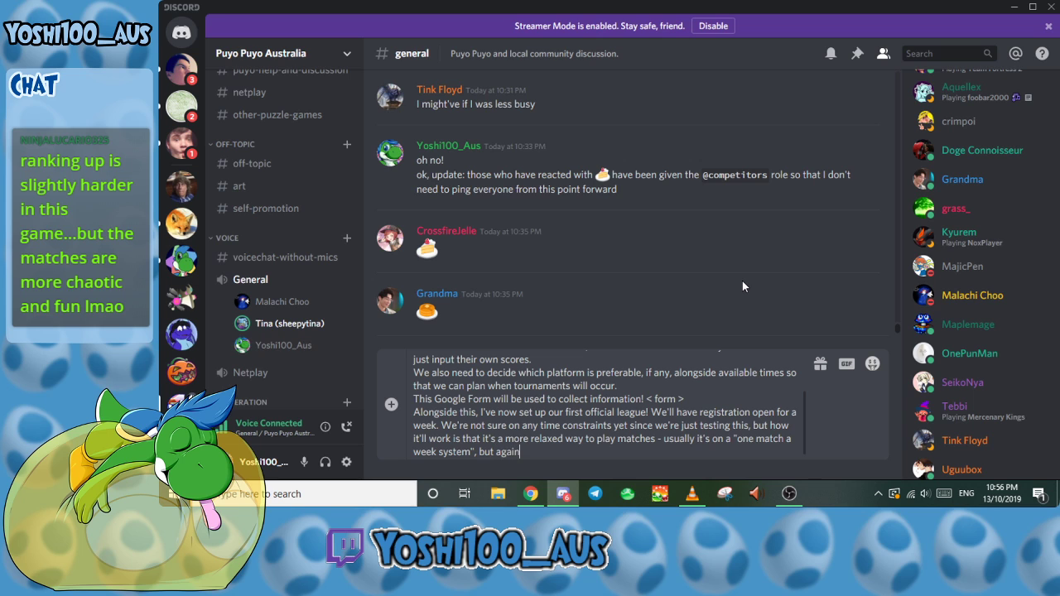
{"action": "type", "text": ", that's"}
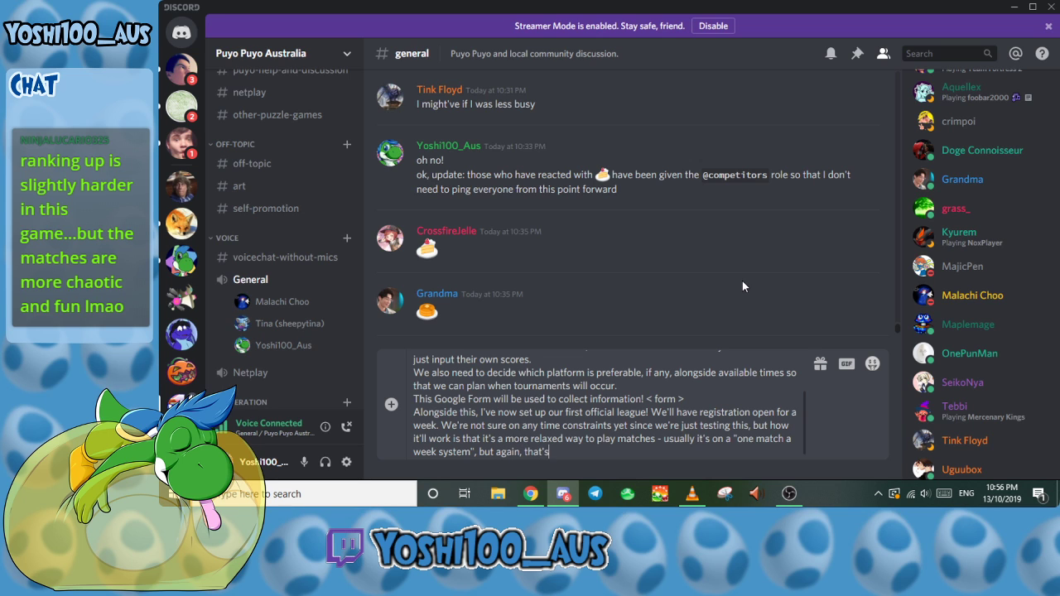
{"action": "type", "text": " TBD."}
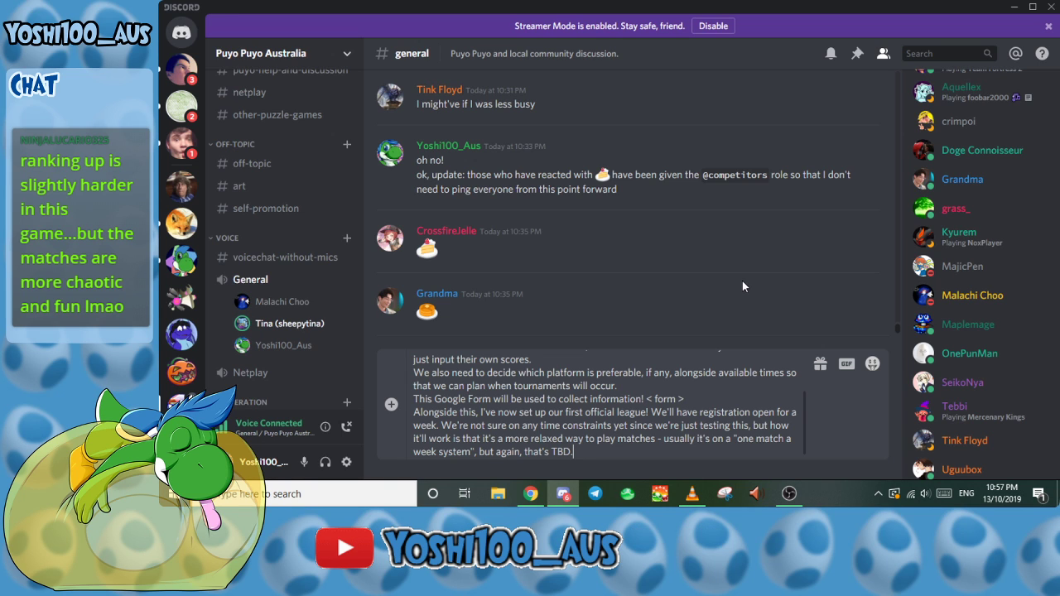
Step: Switch to VLC, set the music playback volume to 30%, and return to the Discord draft
{"action": "key", "text": "alt+Tab"}
{"action": "key", "text": "alt+Tab"}
{"action": "key", "text": "alt+Tab"}
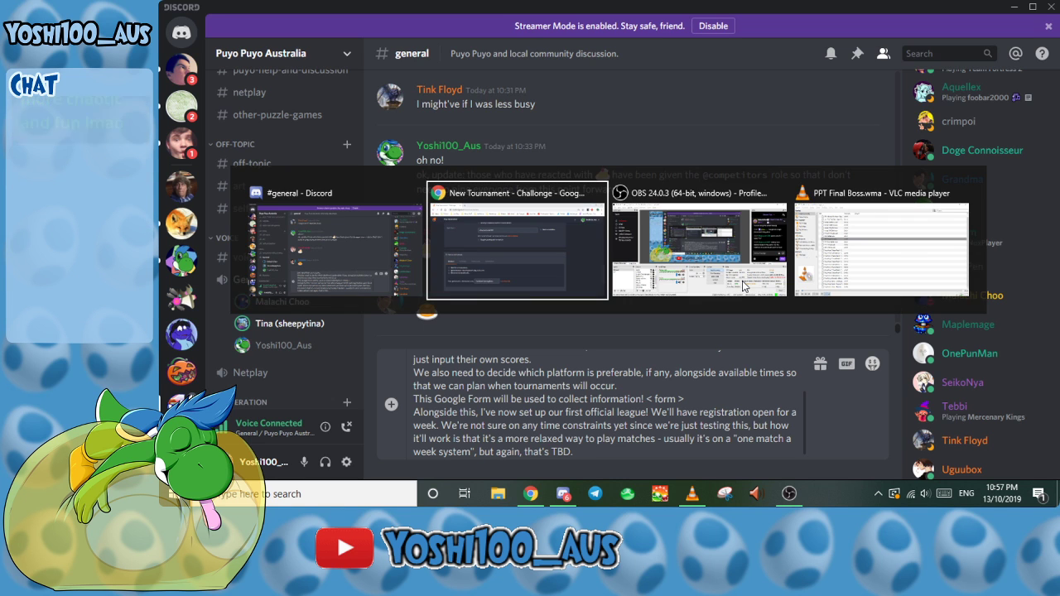
{"action": "scroll", "coordinate": [1026, 479], "scroll_direction": "down", "scroll_amount": 3}
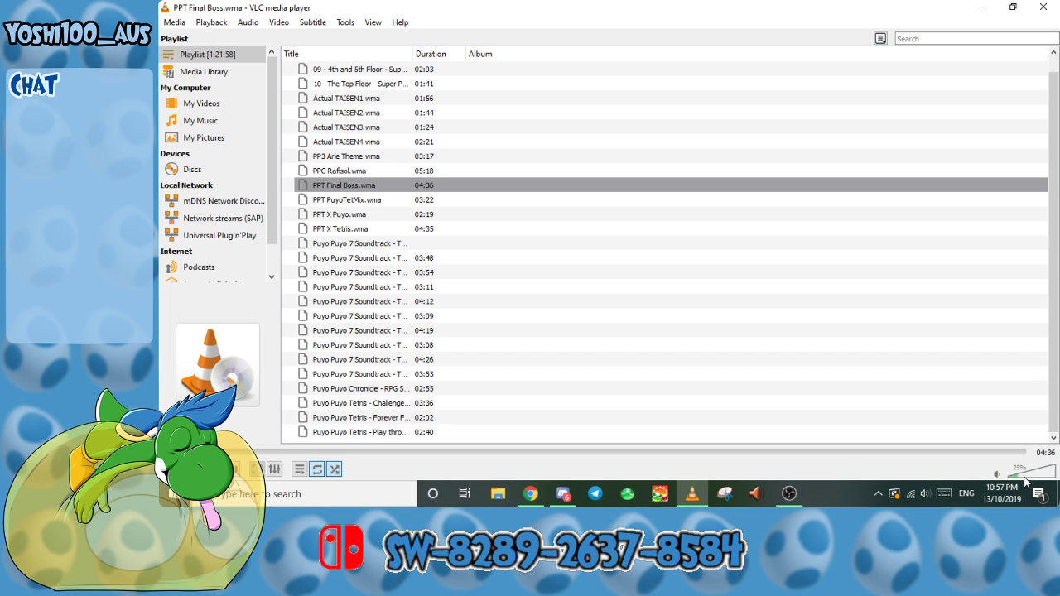
{"action": "scroll", "coordinate": [1026, 479], "scroll_direction": "down", "scroll_amount": 2}
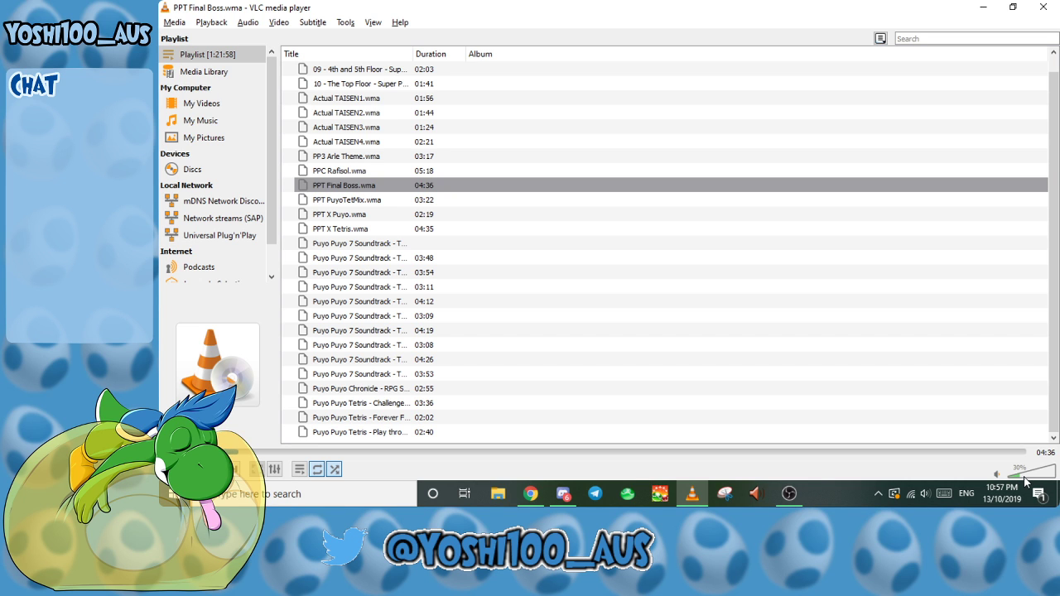
{"action": "key", "text": "alt+Tab"}
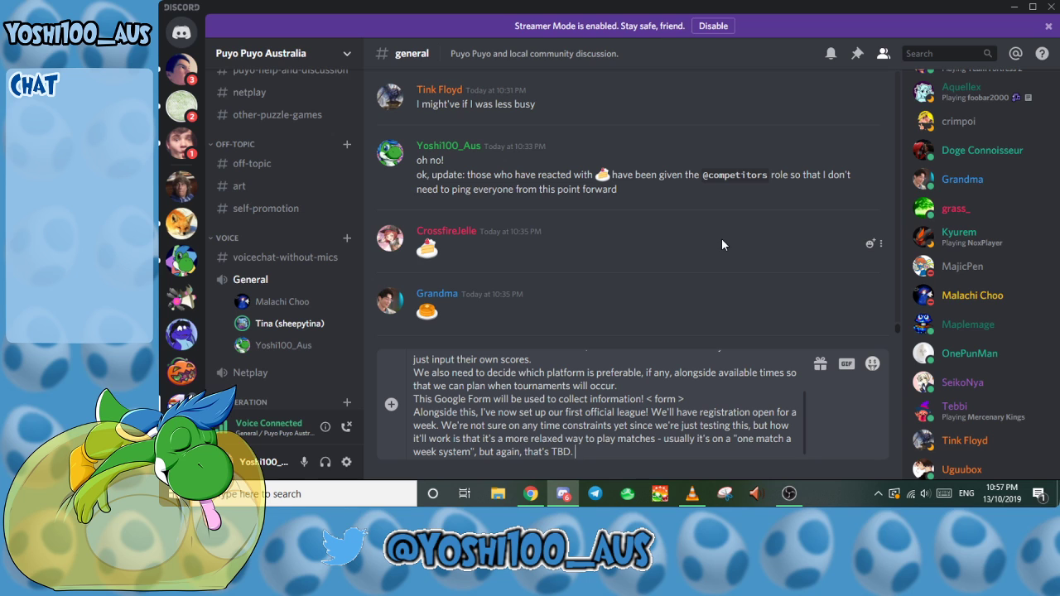
Step: Add "You can set up matches with your opponent whenever you'd like, and" to the end of the announcement draft
{"action": "type", "text": "You acn set"}
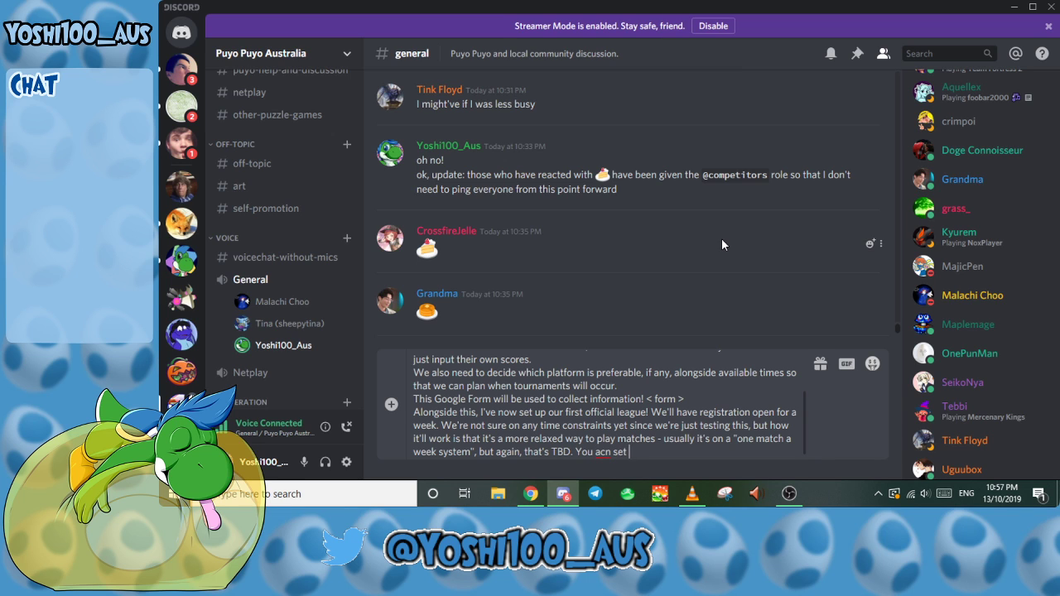
{"action": "key", "text": "BackSpace"}
{"action": "key", "text": "BackSpace"}
{"action": "key", "text": "BackSpace"}
{"action": "key", "text": "BackSpace"}
{"action": "key", "text": "BackSpace"}
{"action": "key", "text": "BackSpace"}
{"action": "key", "text": "BackSpace"}
{"action": "key", "text": "BackSpace"}
{"action": "type", "text": "can set u"}
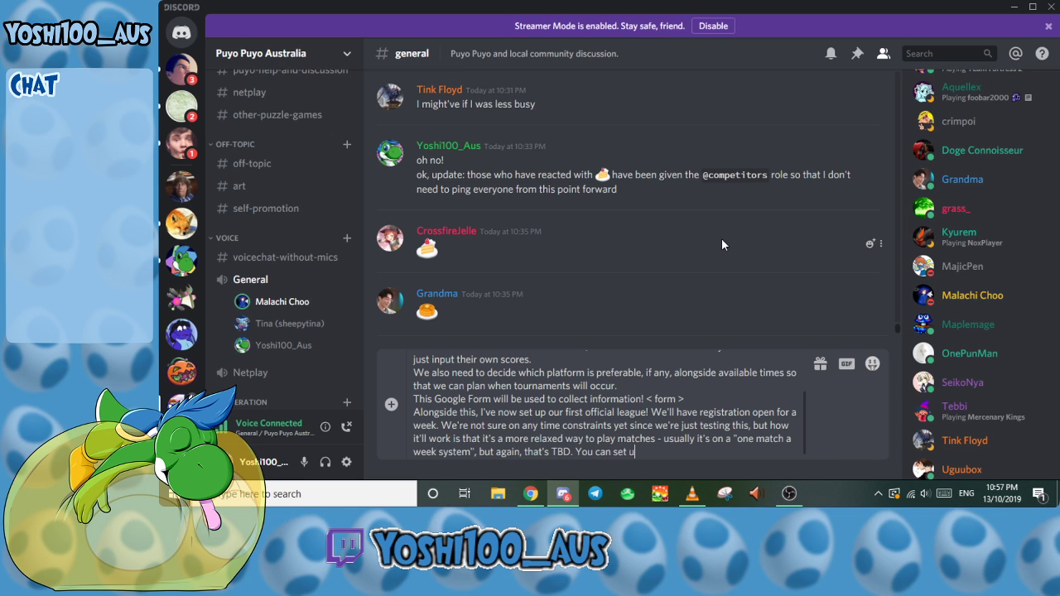
{"action": "type", "text": "p matches"}
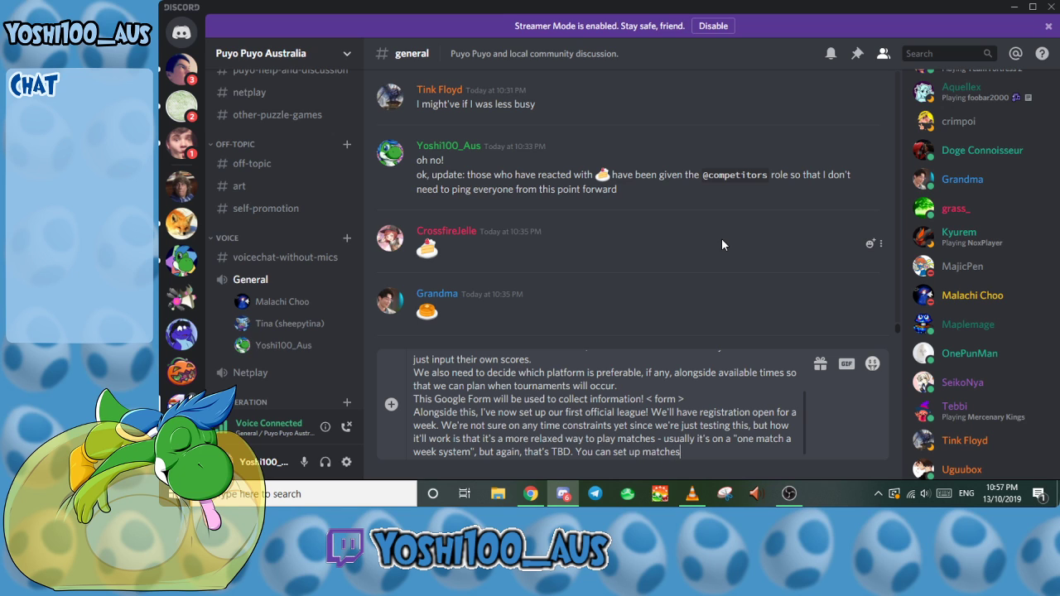
{"action": "type", "text": " with your opponent"}
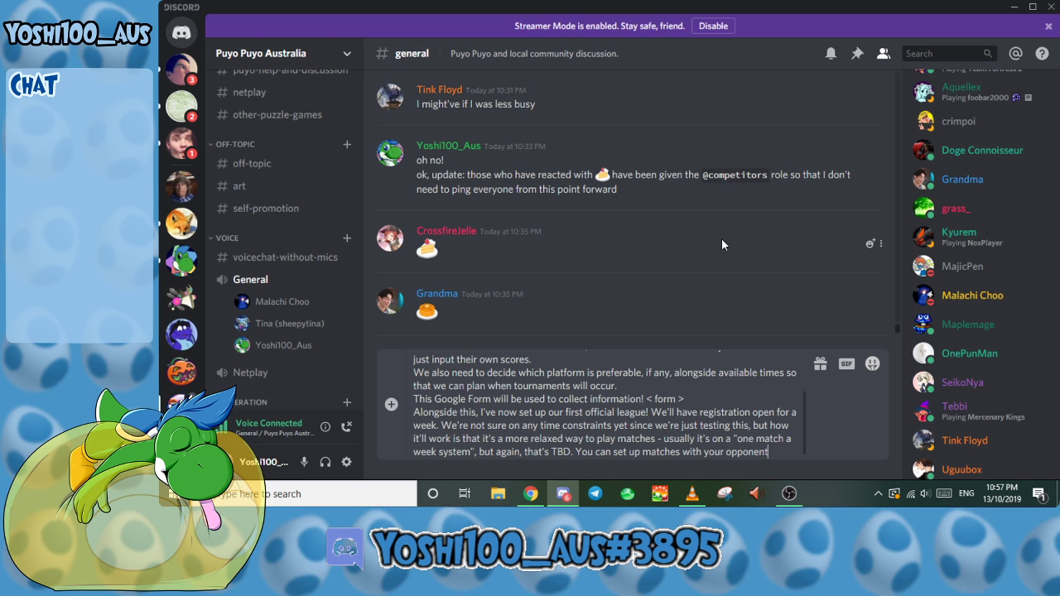
{"action": "type", "text": " whenever you"}
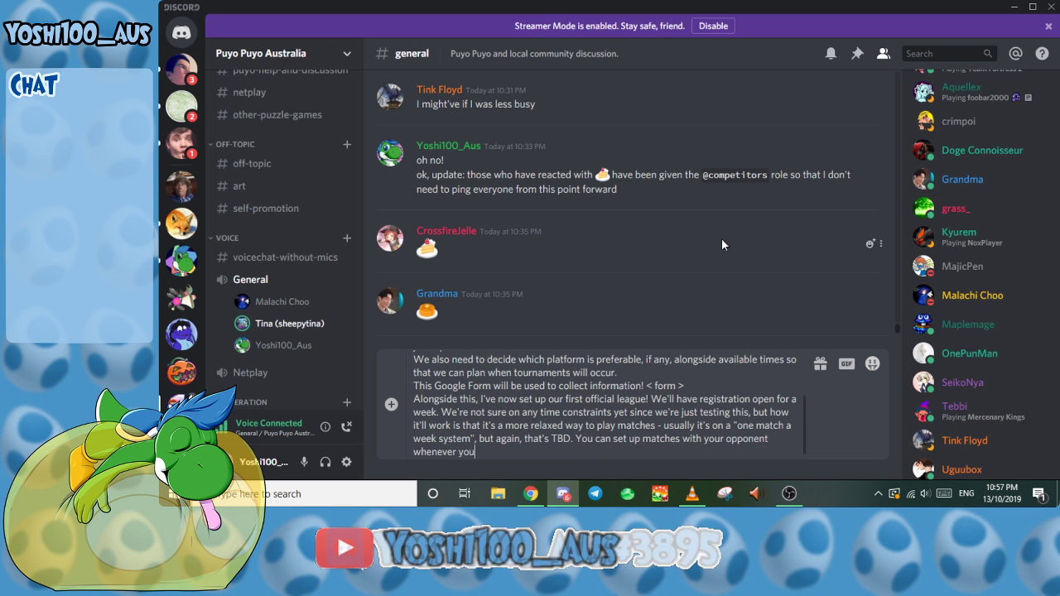
{"action": "type", "text": "'d like, and"}
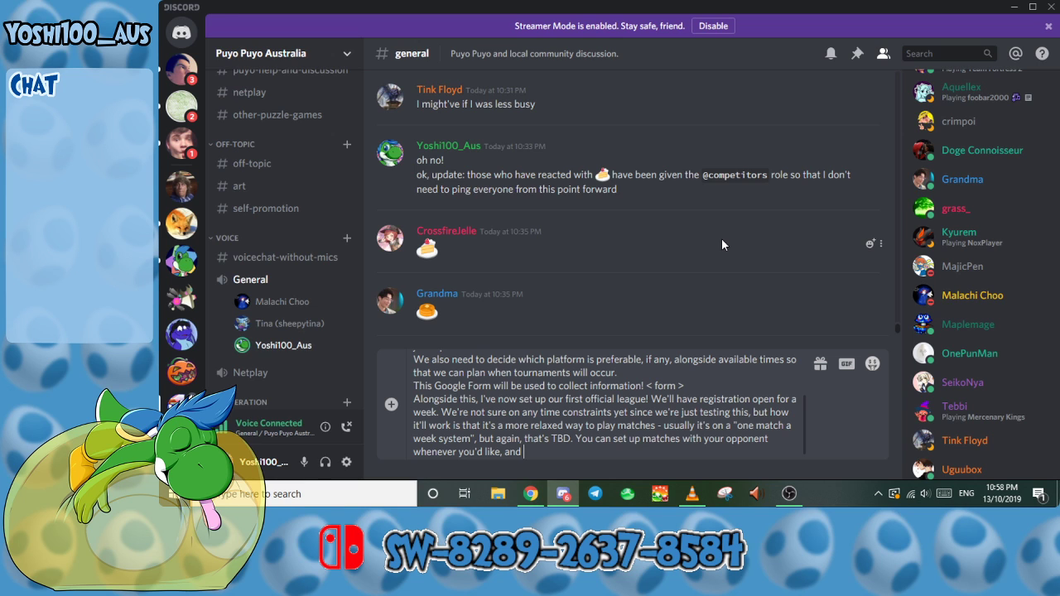
Step: Continue the match setup sentence with "we'll determine a match count (I think ft15?)"
{"action": "type", "text": "we'll determine"}
{"action": "type", "text": "match"}
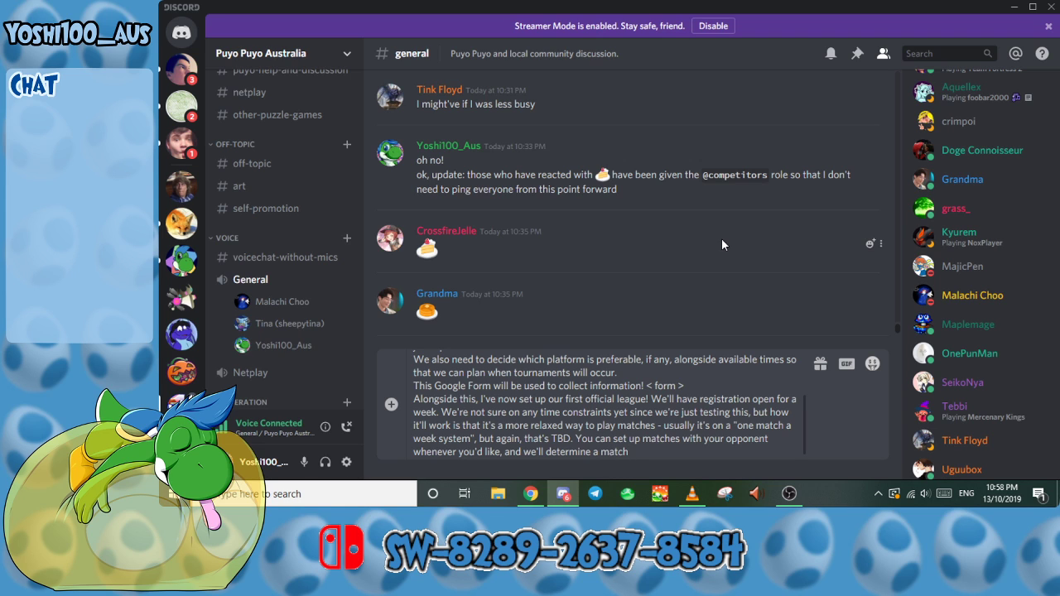
{"action": "type", "text": " count"}
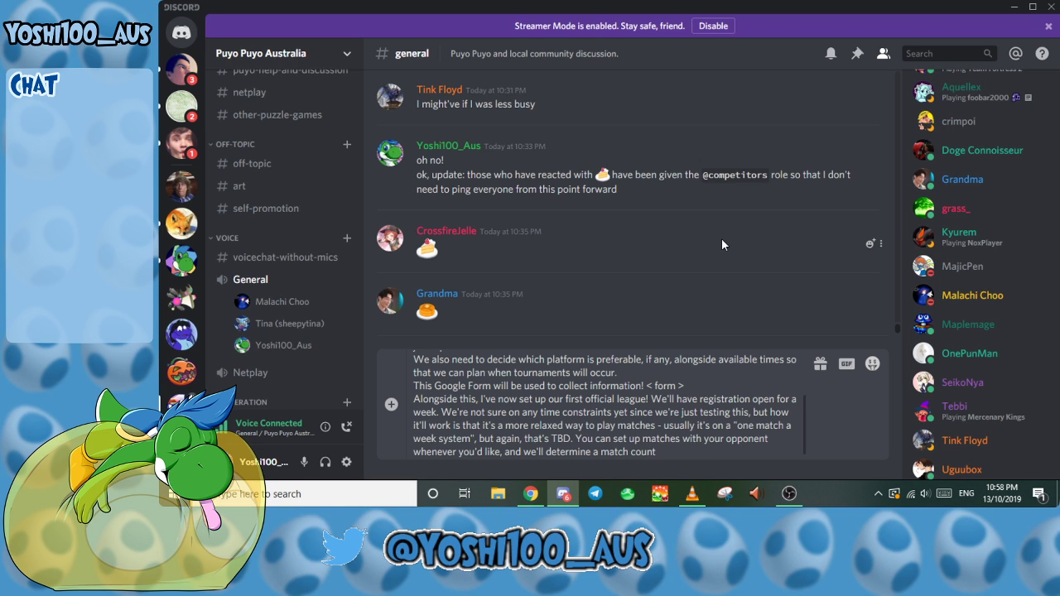
{"action": "type", "text": " (I think ft"}
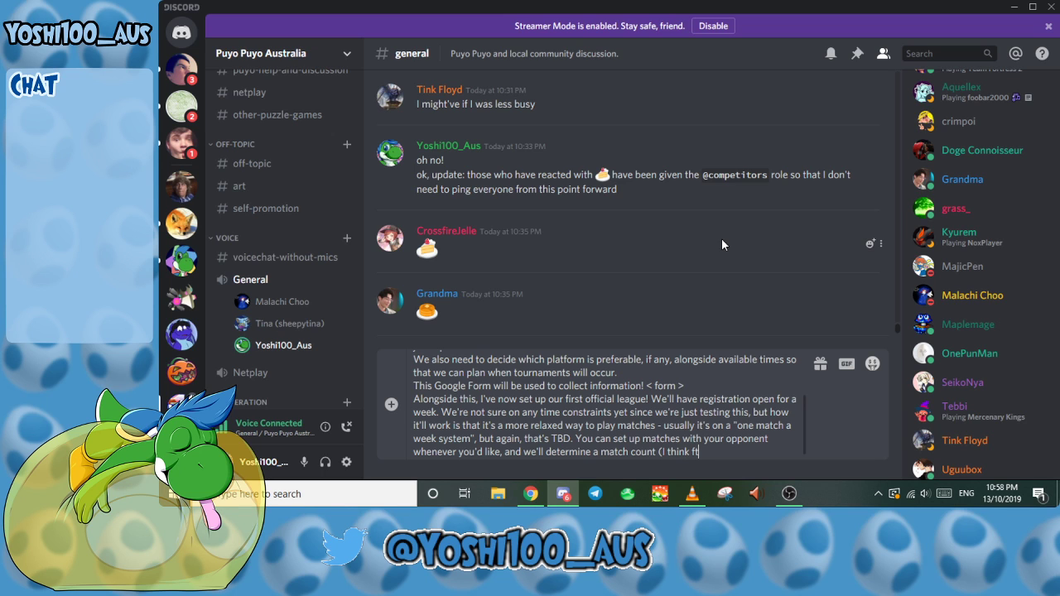
{"action": "type", "text": "20?)"}
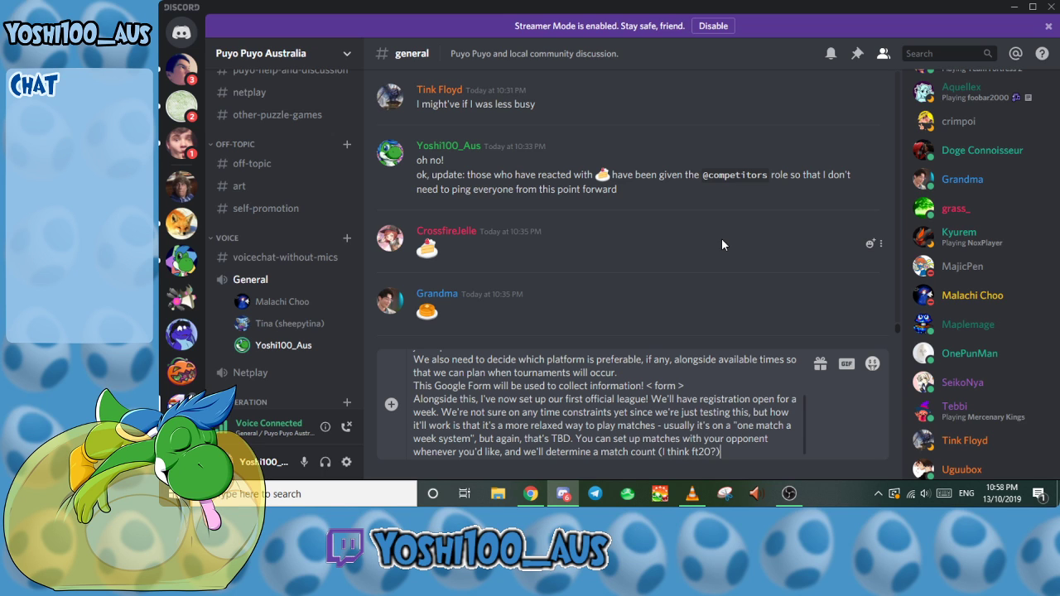
{"action": "key", "text": "BackSpace"}
{"action": "key", "text": "BackSpace"}
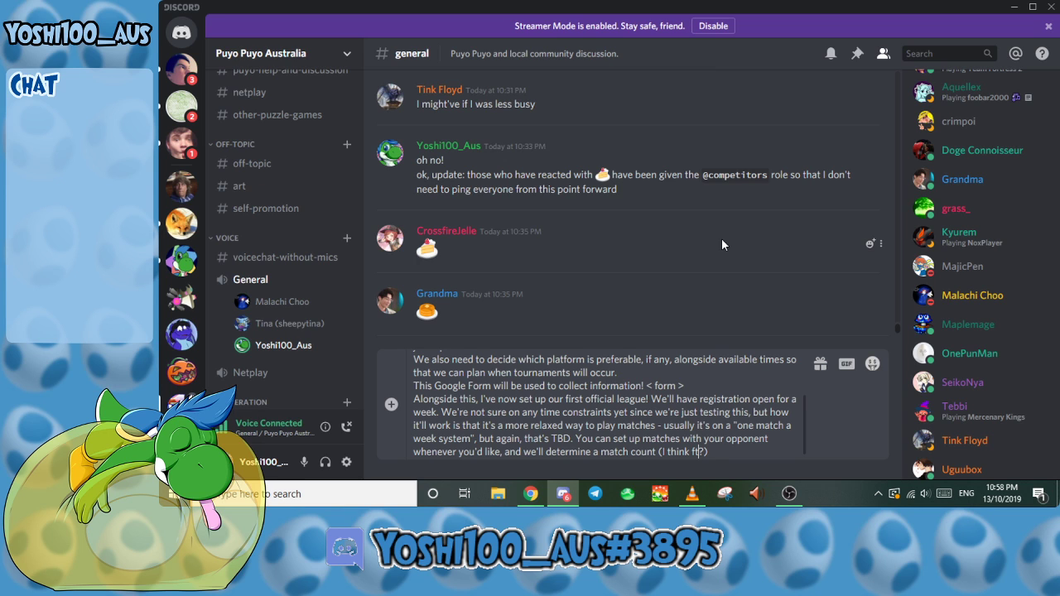
{"action": "type", "text": "15"}
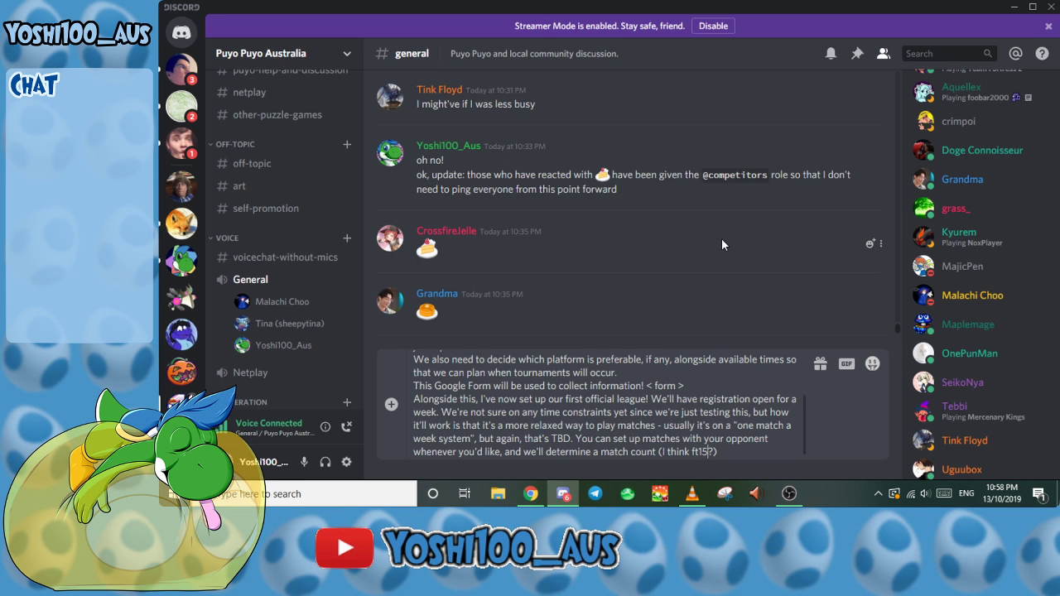
Step: Reword the end of the parenthetical after "ft15" to read "could do? What are your thoughts?"
{"action": "key", "text": "Delete"}
{"action": "type", "text": "could do? Wha"}
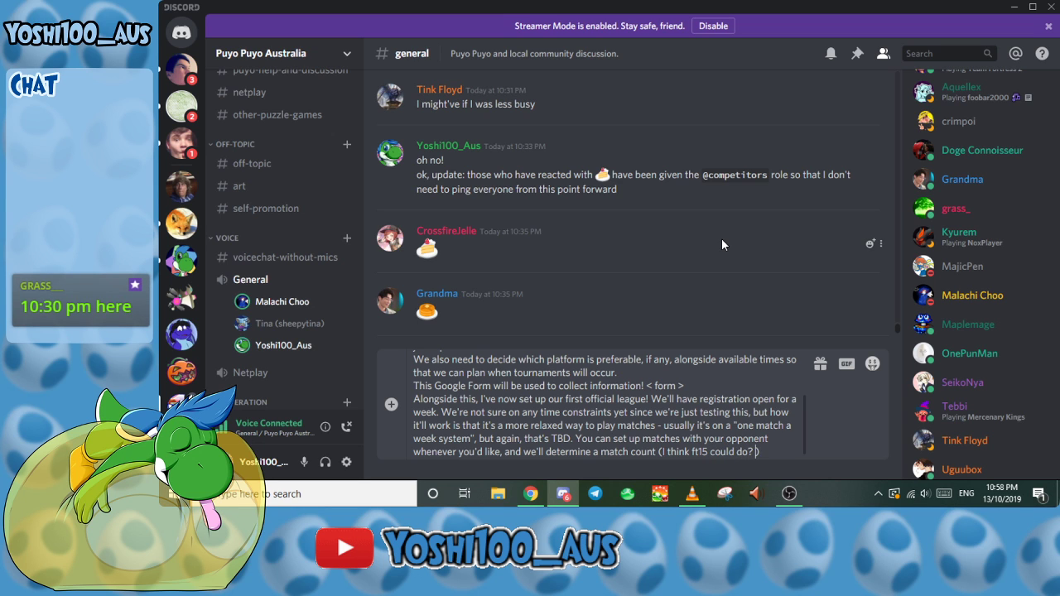
{"action": "type", "text": "t are your thi"}
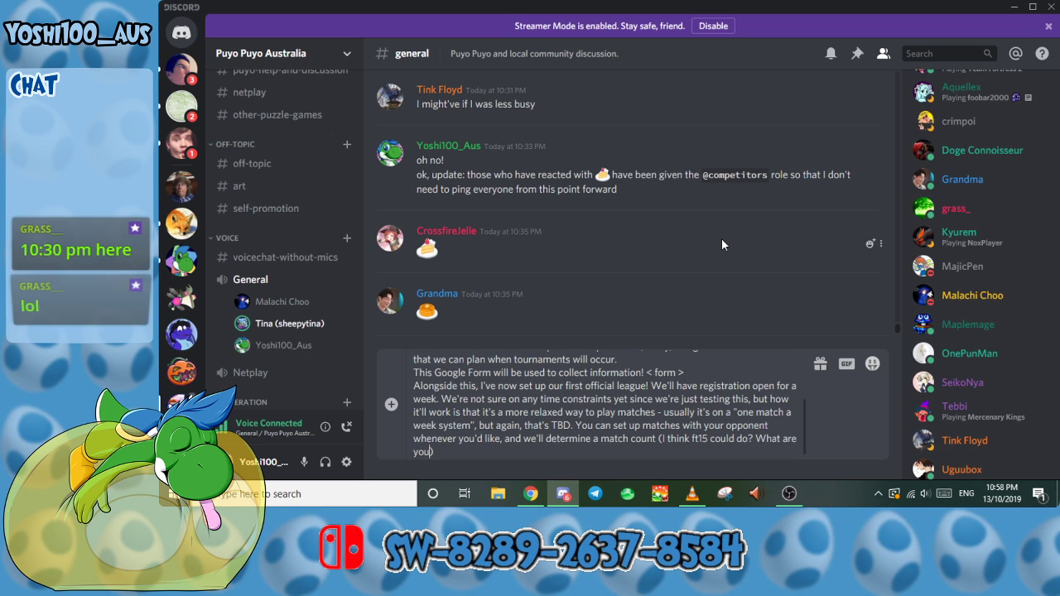
{"action": "type", "text": "ughts?"}
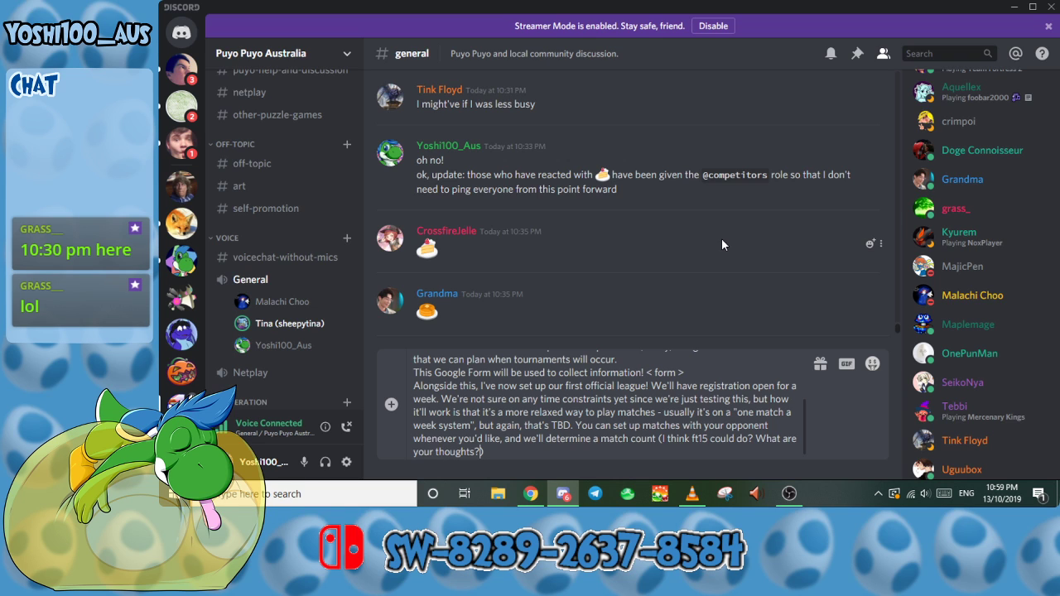
Step: End the match count sentence with a period and review the announcement draft from its beginning to its end
{"action": "type", "text": "."}
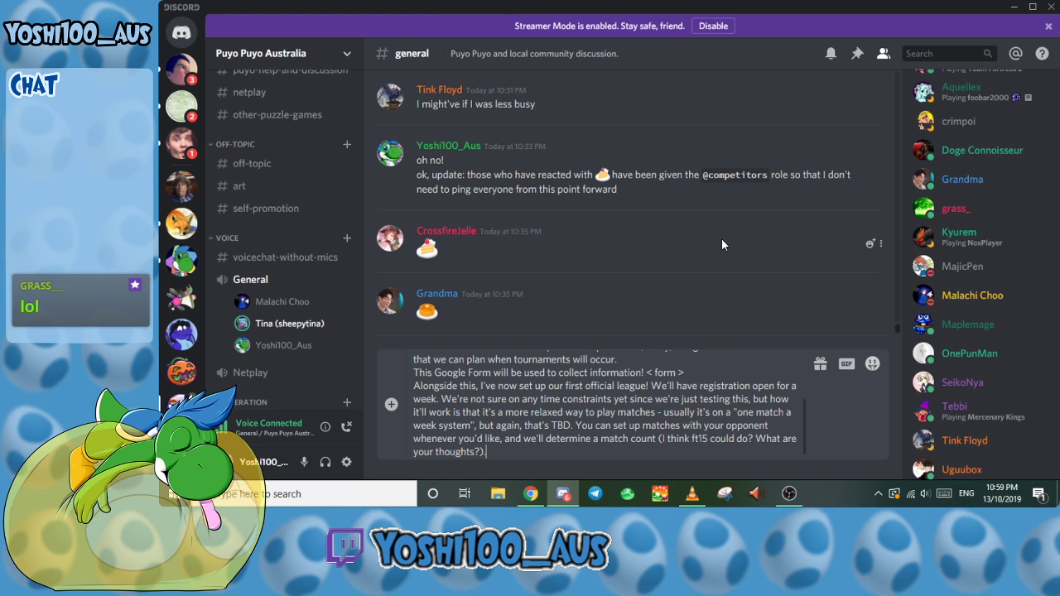
{"action": "scroll", "coordinate": [648, 382], "scroll_direction": "up", "scroll_amount": 3}
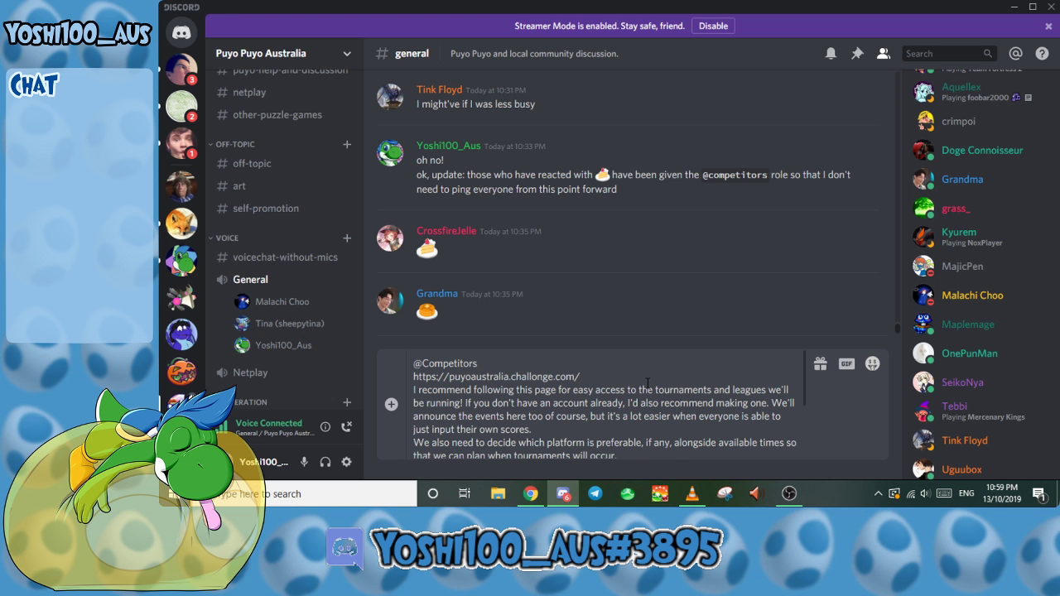
{"action": "scroll", "coordinate": [648, 382], "scroll_direction": "down", "scroll_amount": 5}
Step: Switch to OBS and read through the recent stream chat messages for opinions on the match count
{"action": "key", "text": "alt+Tab"}
{"action": "key", "text": "alt+Tab"}
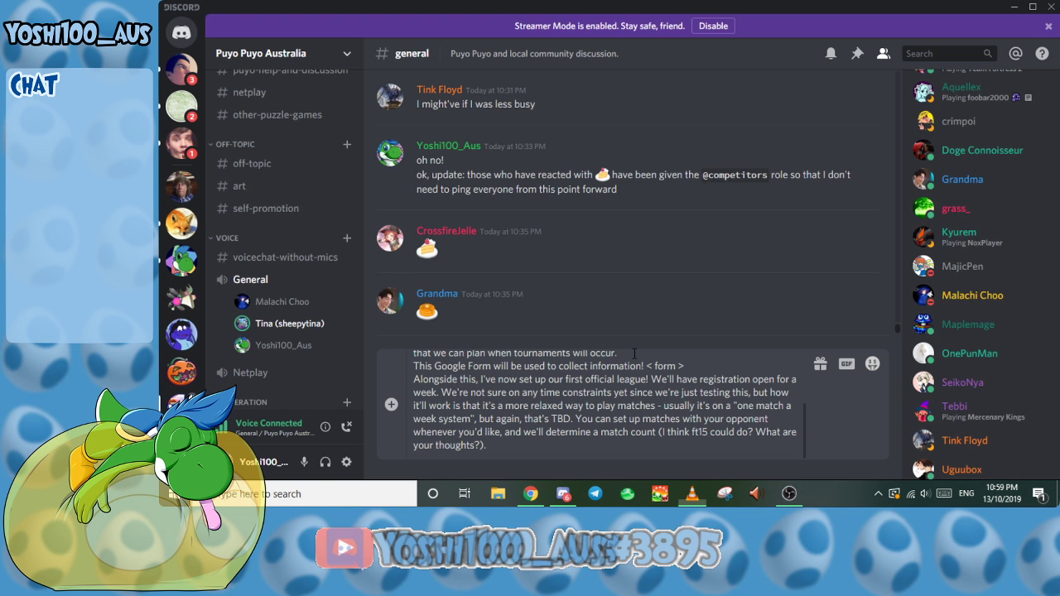
{"action": "key", "text": "alt+Tab"}
{"action": "key", "text": "Tab"}
{"action": "key", "text": "Tab"}
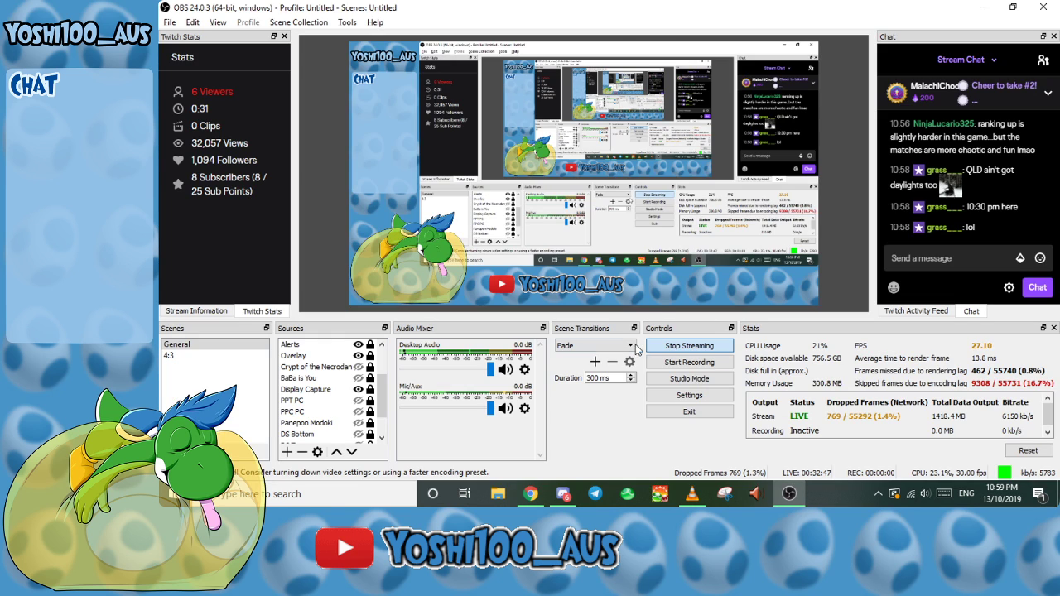
{"action": "scroll", "coordinate": [1014, 183], "scroll_direction": "up", "scroll_amount": 5}
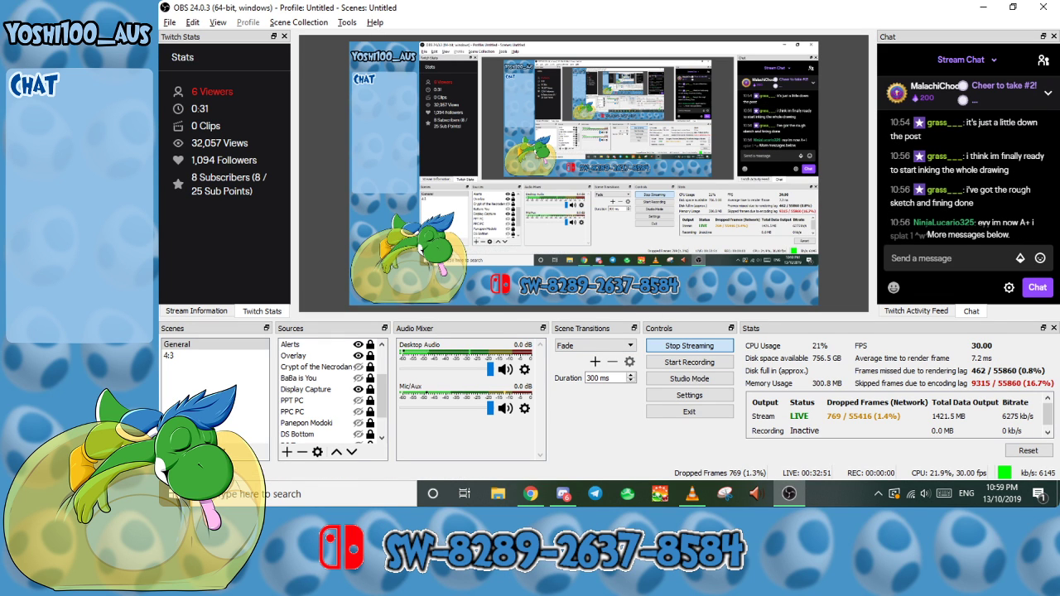
{"action": "scroll", "coordinate": [1009, 169], "scroll_direction": "up", "scroll_amount": 3}
{"action": "scroll", "coordinate": [1009, 170], "scroll_direction": "down", "scroll_amount": 3}
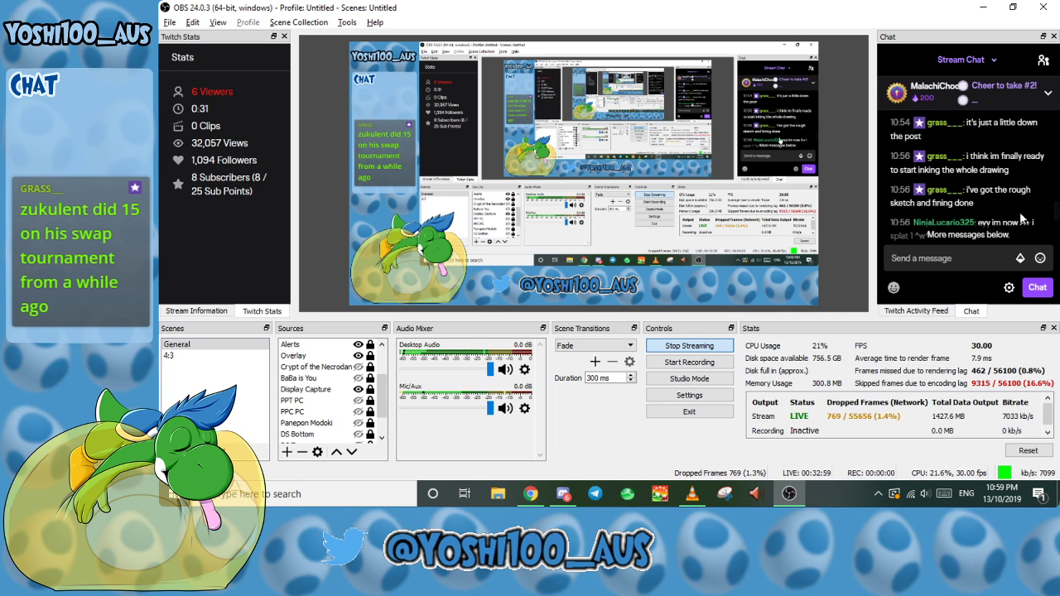
{"action": "scroll", "coordinate": [953, 207], "scroll_direction": "down", "scroll_amount": 2}
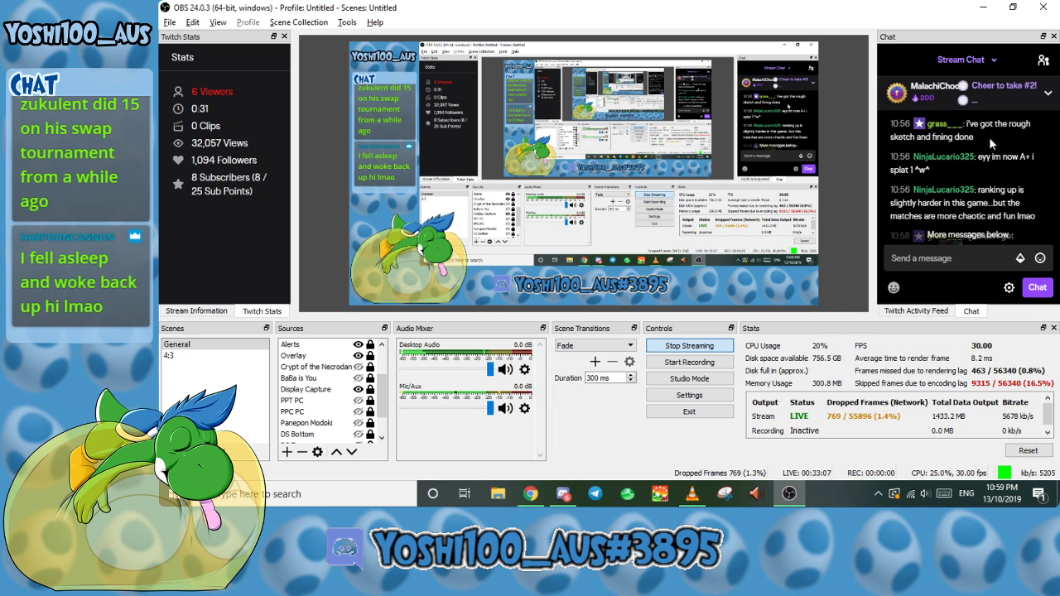
{"action": "scroll", "coordinate": [989, 137], "scroll_direction": "down", "scroll_amount": 2}
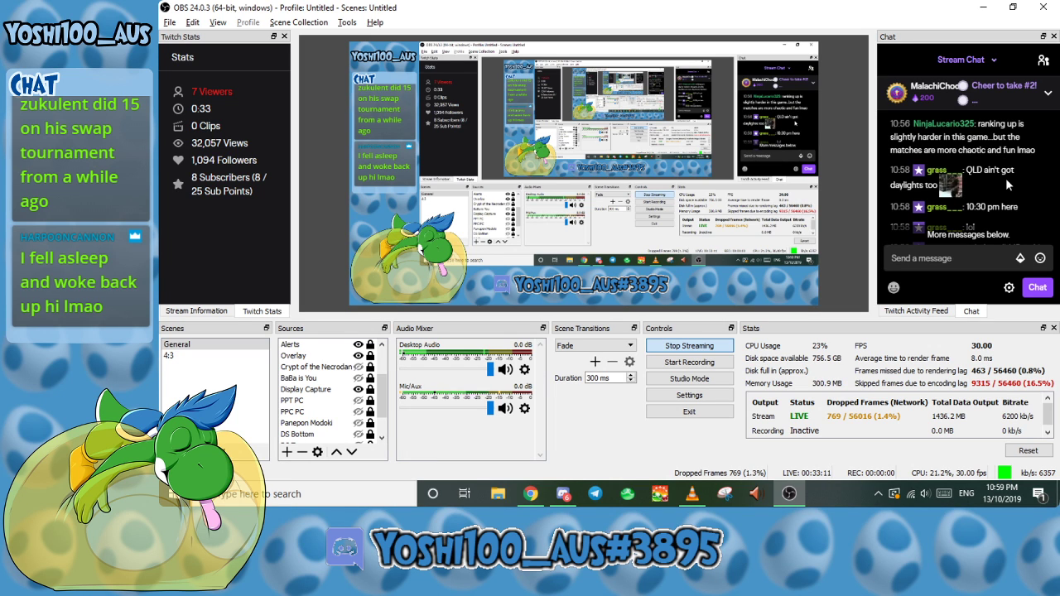
{"action": "scroll", "coordinate": [1005, 180], "scroll_direction": "down", "scroll_amount": 2}
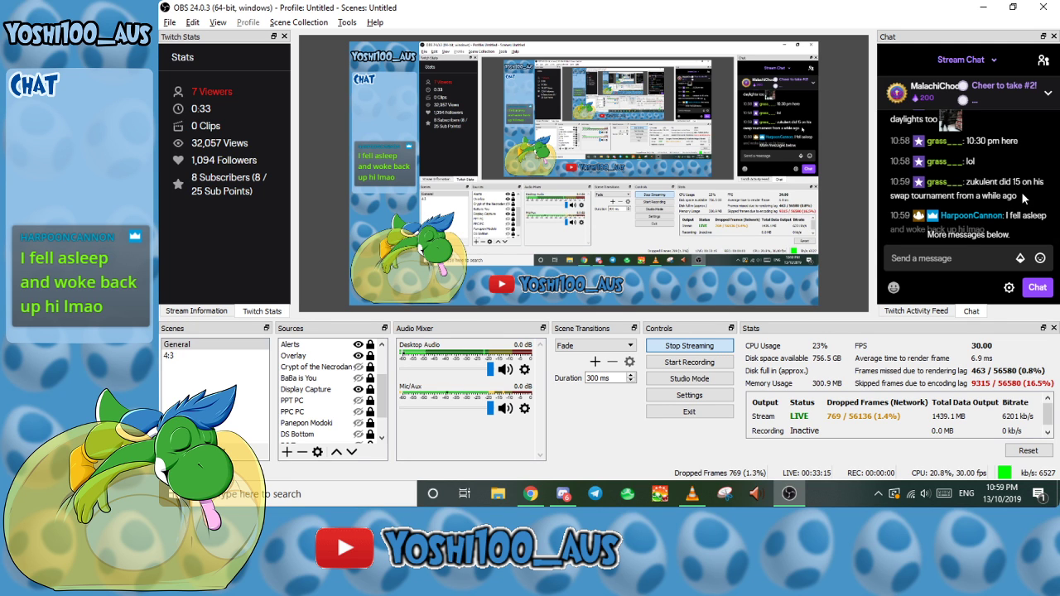
{"action": "scroll", "coordinate": [1024, 199], "scroll_direction": "down", "scroll_amount": 1}
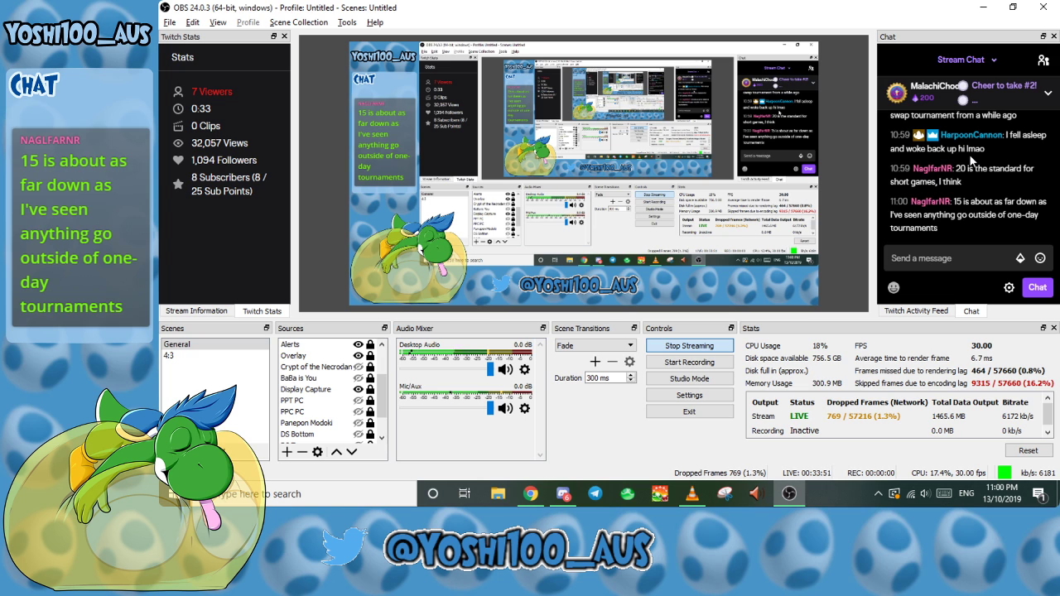
Step: Return to the Discord draft and insert "or even ft20" after "ft15"
{"action": "key", "text": "alt+Tab"}
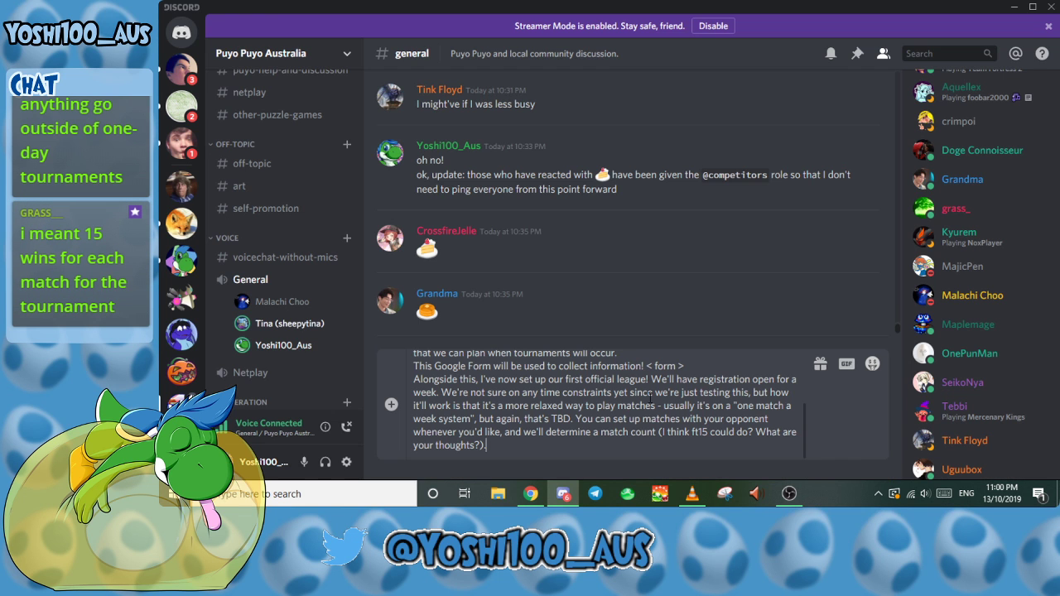
{"action": "left_click", "coordinate": [710, 432]}
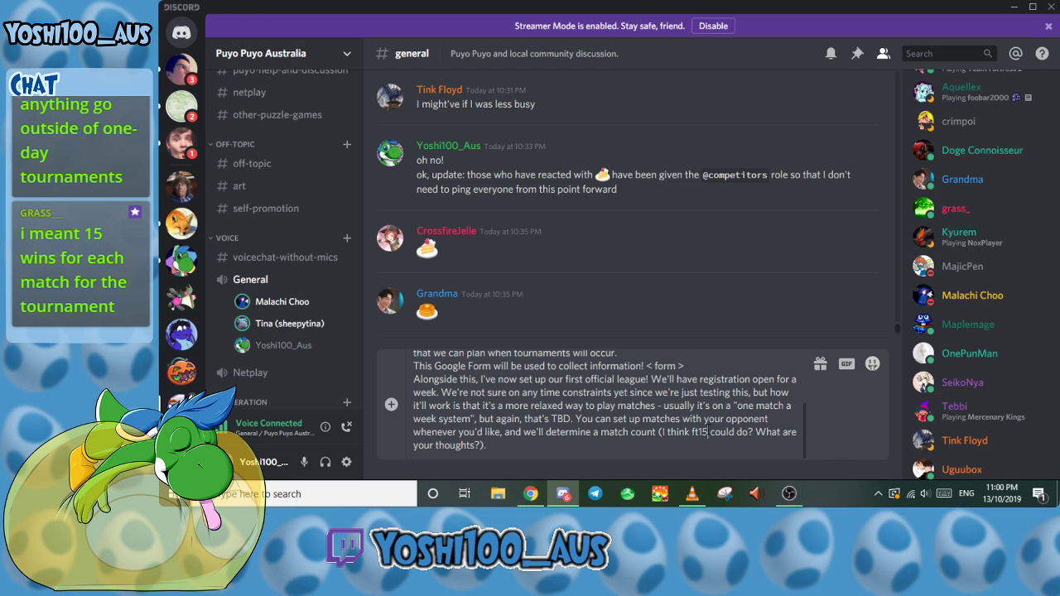
{"action": "type", "text": "o r even ft20"}
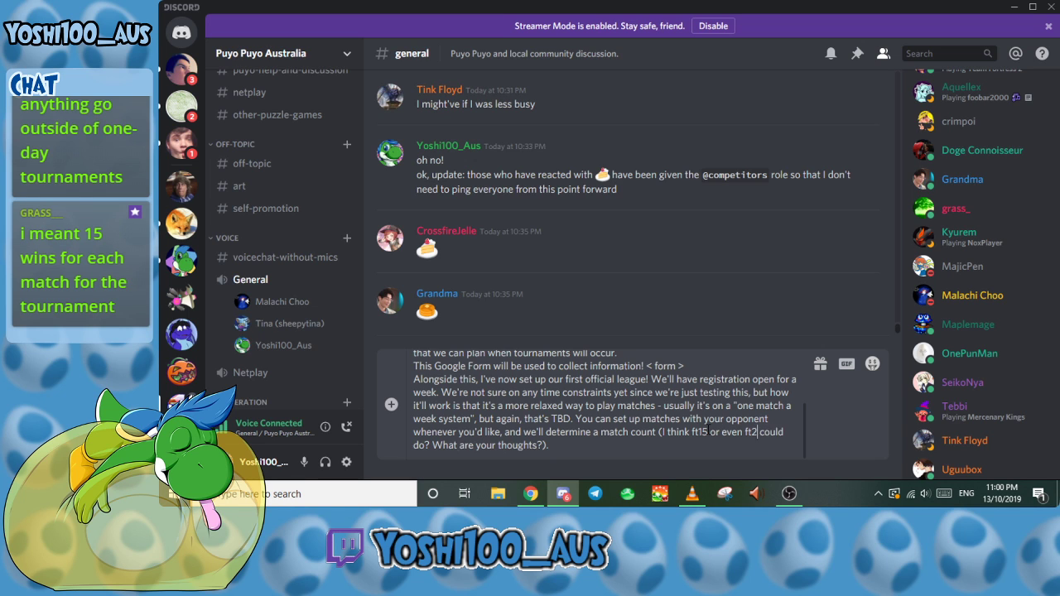
Step: Insert "The JP standard is ft30" after "could do?" in the announcement's parenthetical
{"action": "key", "text": "ctrl+End"}
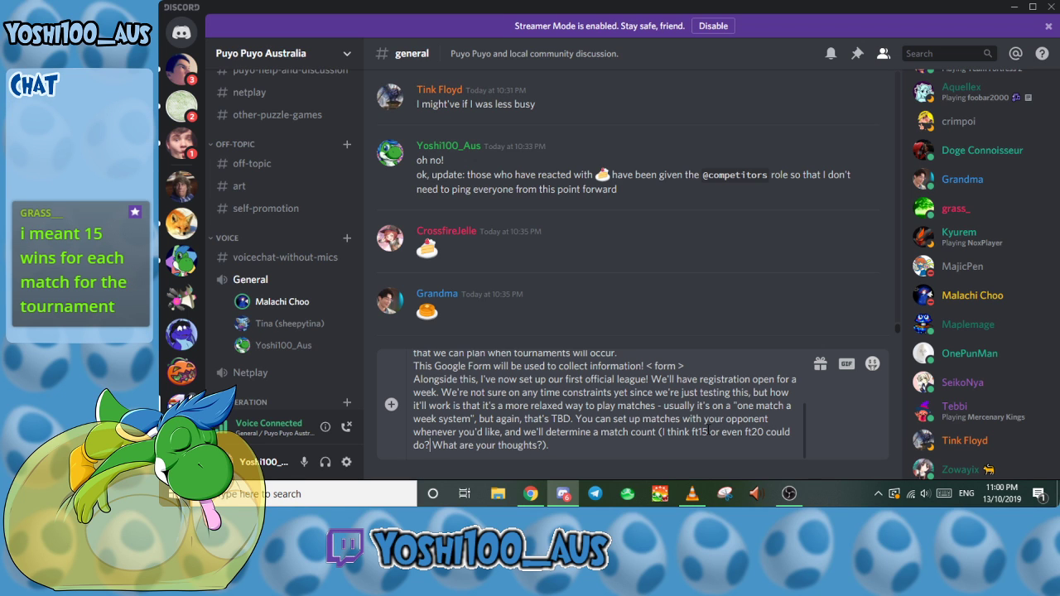
{"action": "type", "text": "T"}
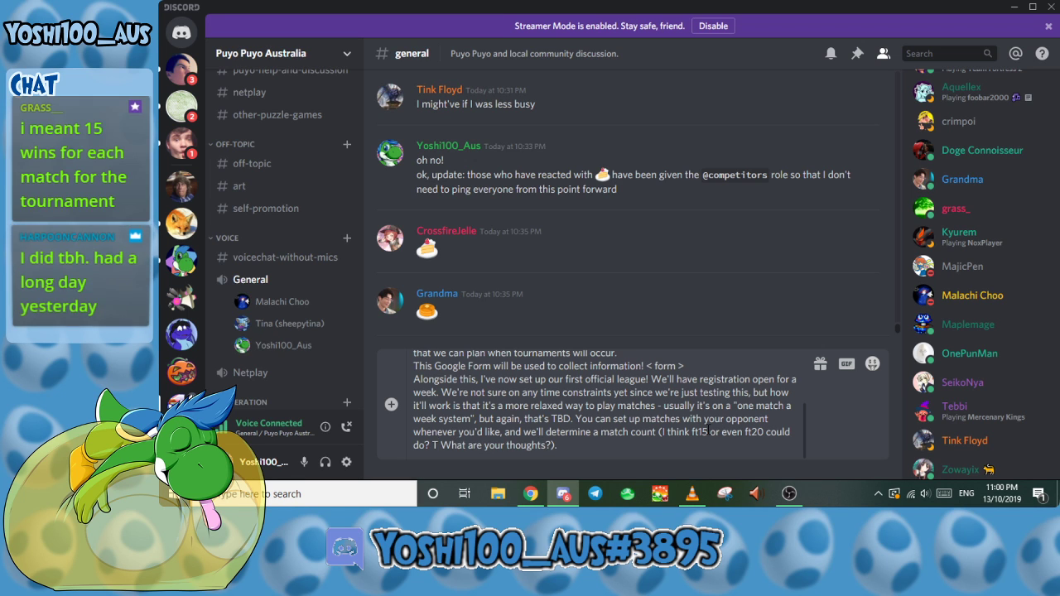
{"action": "type", "text": "he JP standa"}
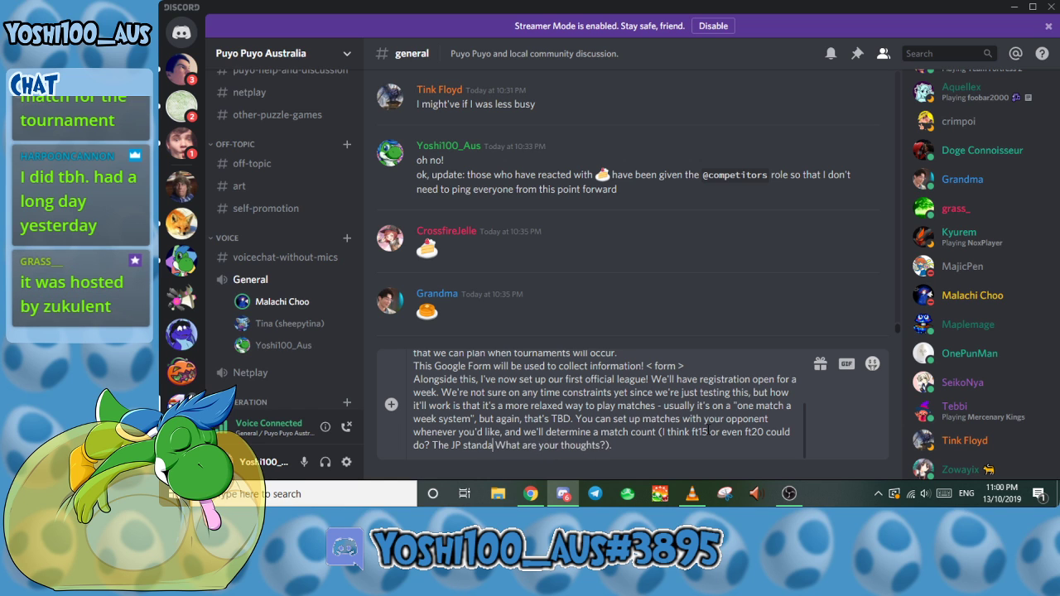
{"action": "type", "text": "rd are"}
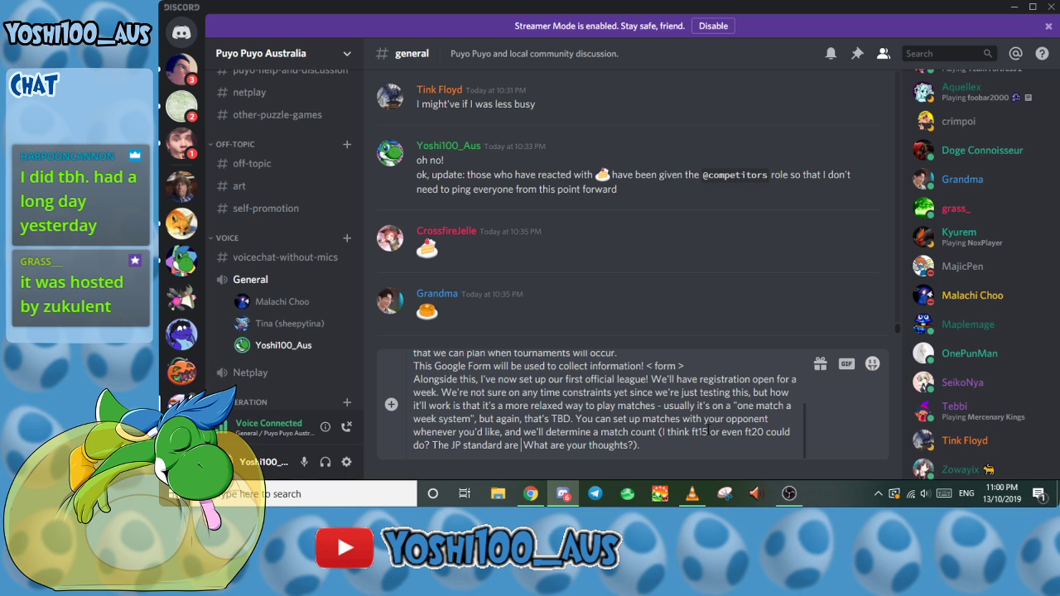
{"action": "key", "text": "BackSpace"}
{"action": "key", "text": "BackSpace"}
{"action": "key", "text": "BackSpace"}
{"action": "key", "text": "BackSpace"}
{"action": "type", "text": "is ft10"}
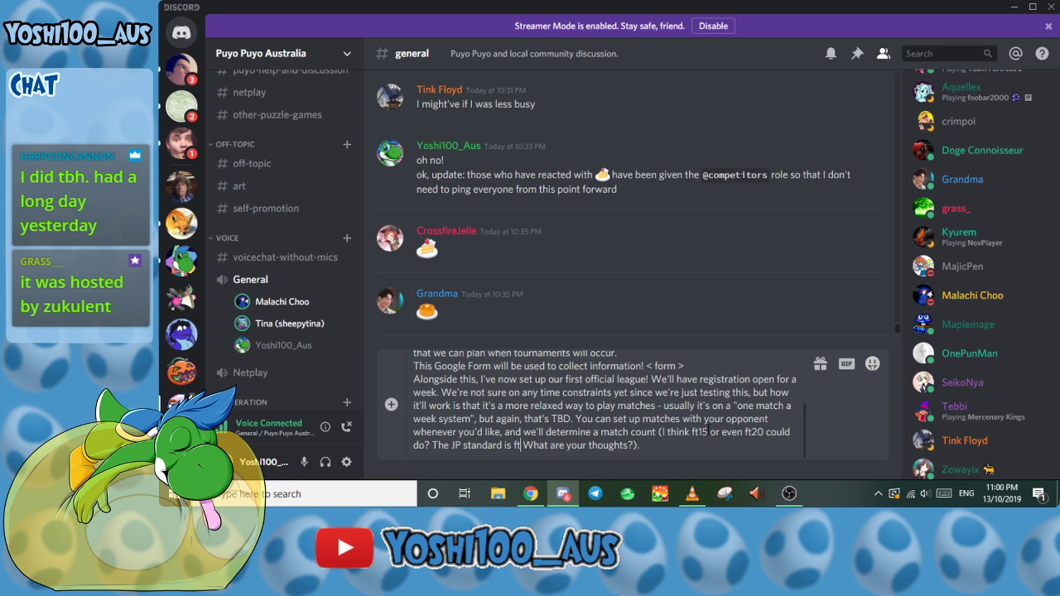
{"action": "key", "text": "BackSpace"}
{"action": "key", "text": "BackSpace"}
{"action": "type", "text": "30"}
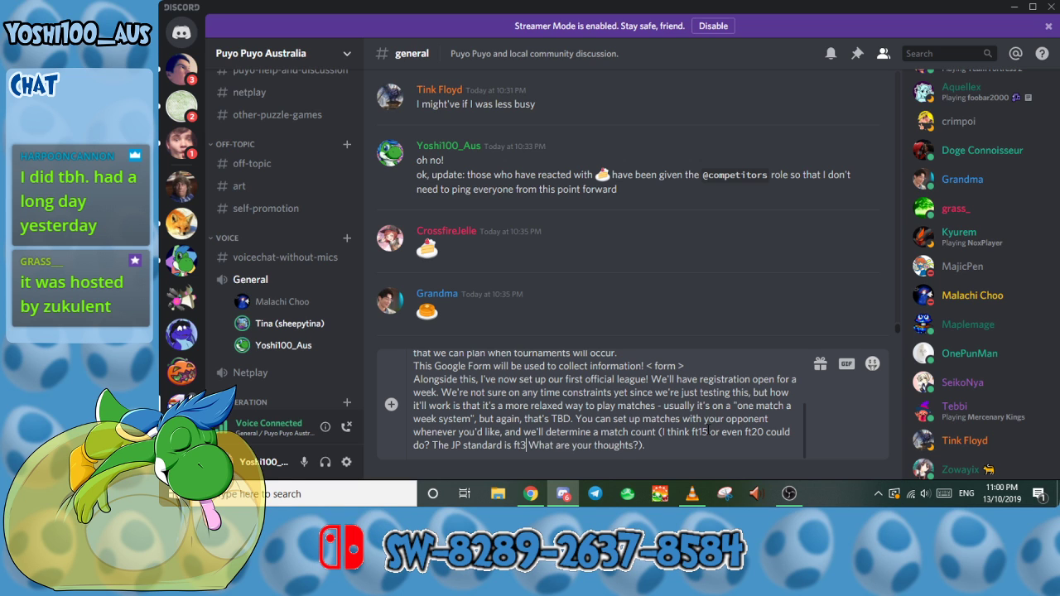
Step: Continue the JP standard sentence with ", but I'm not sure of everyone's stamina."
{"action": "type", "text": ", "}
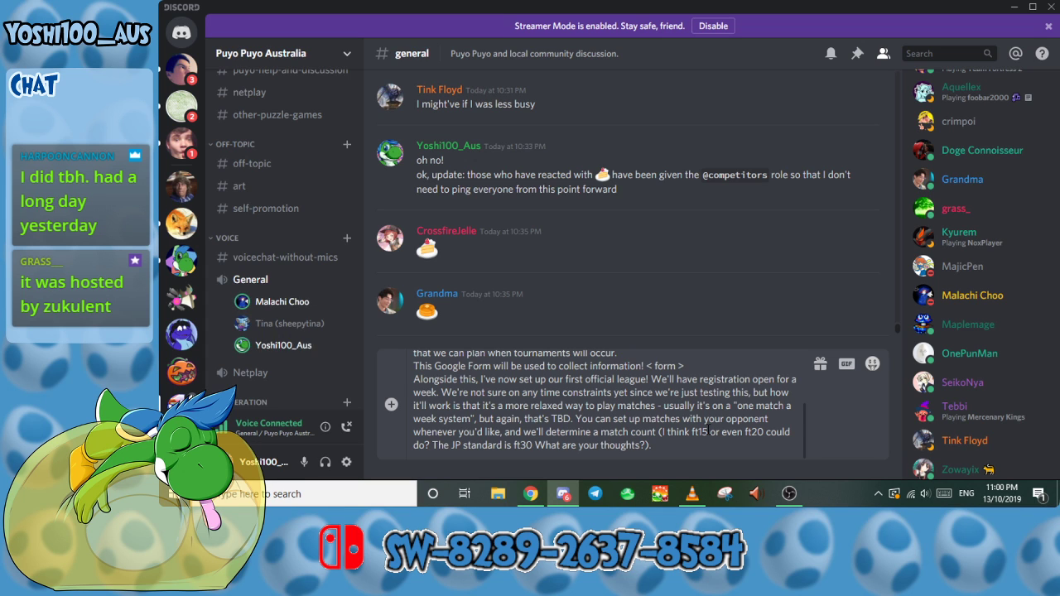
{"action": "type", "text": "but I'm not"}
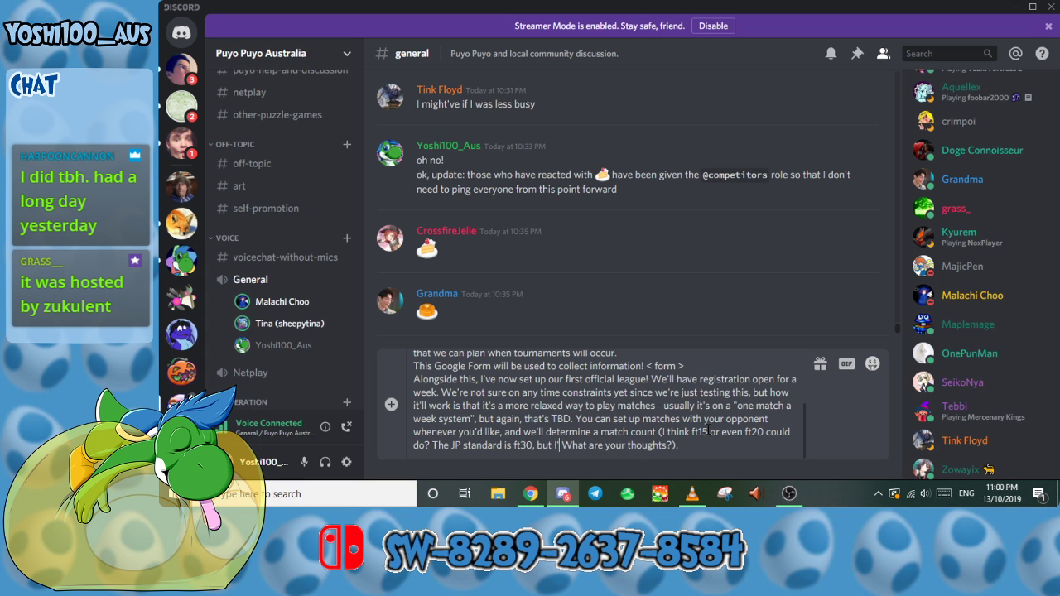
{"action": "type", "text": " sure of everyone's"}
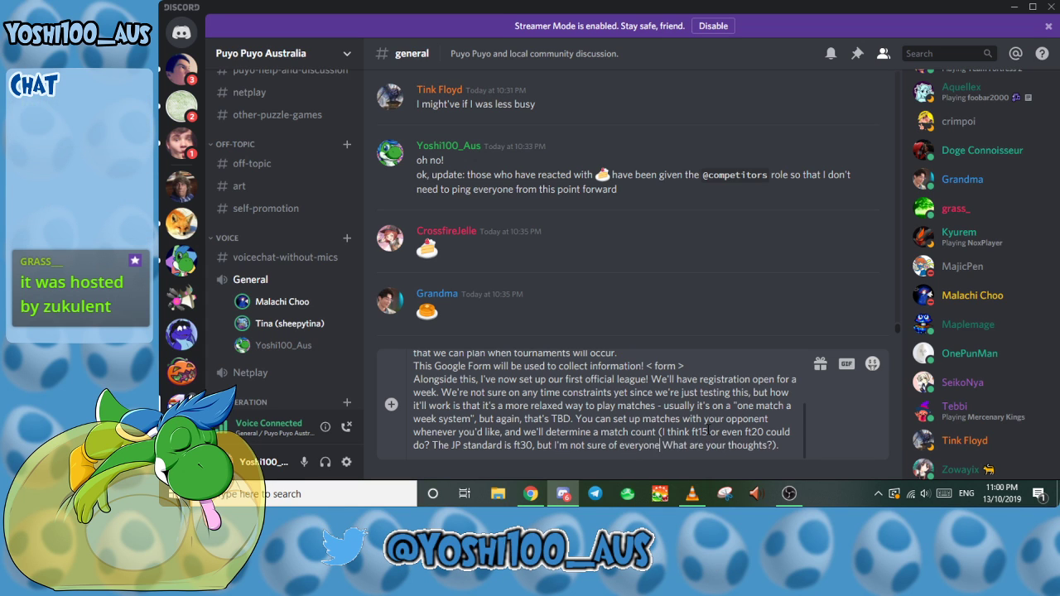
{"action": "type", "text": " stamina."}
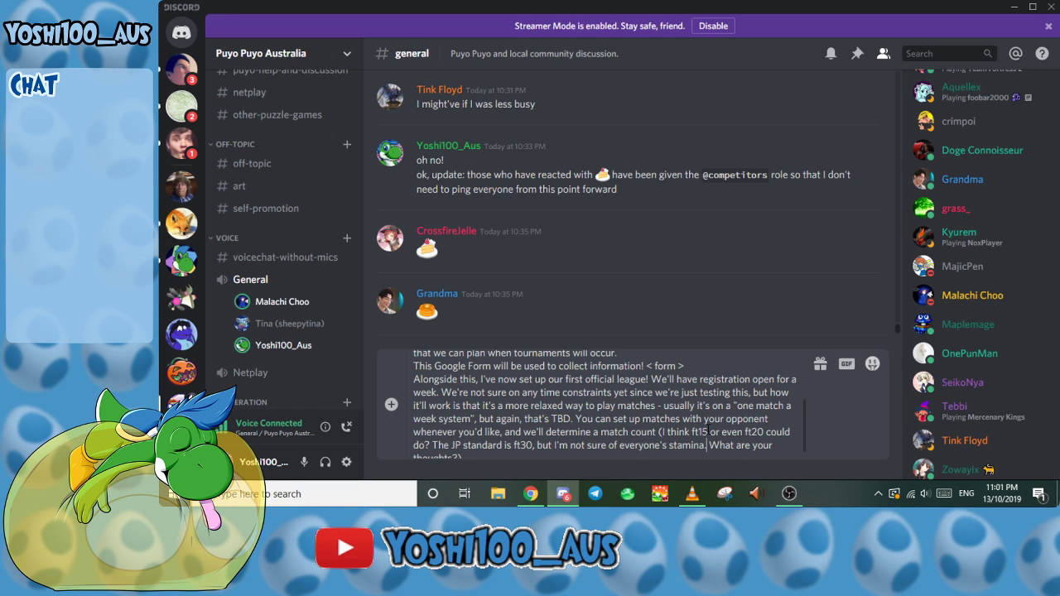
{"action": "type", "text": "."}
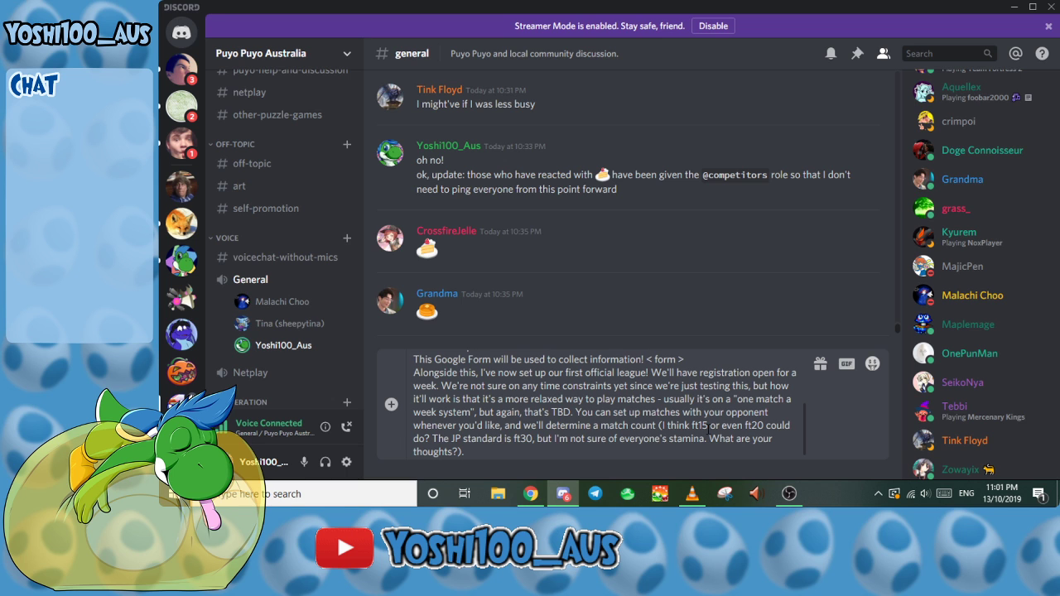
Step: Switch to OBS and reread the stream chat comments about standard match lengths and tournament win counts
{"action": "key", "text": "alt+Tab"}
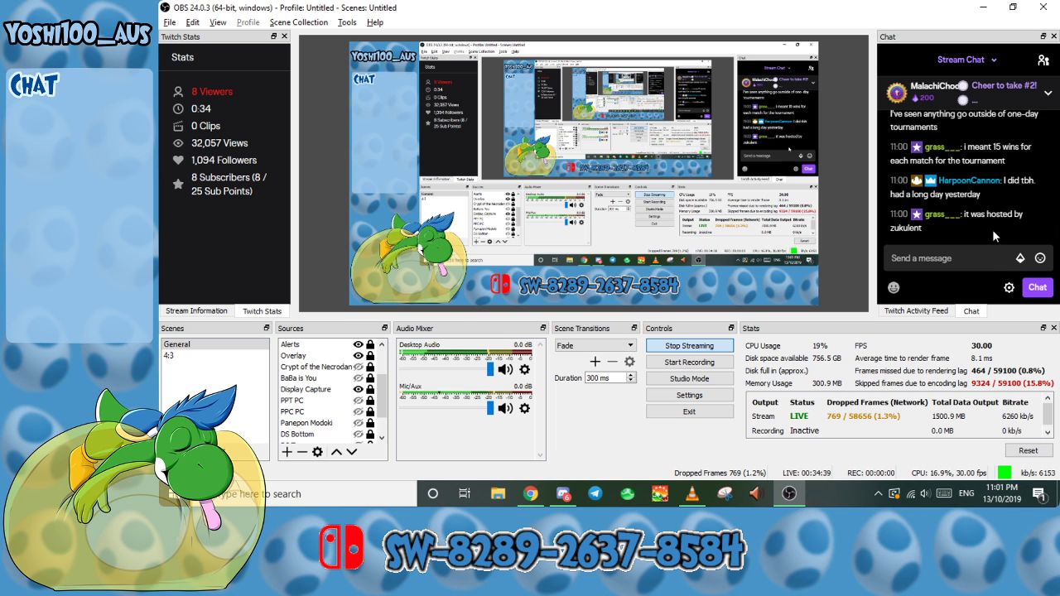
{"action": "scroll", "coordinate": [992, 229], "scroll_direction": "up", "scroll_amount": 2}
{"action": "scroll", "coordinate": [995, 205], "scroll_direction": "up", "scroll_amount": 1}
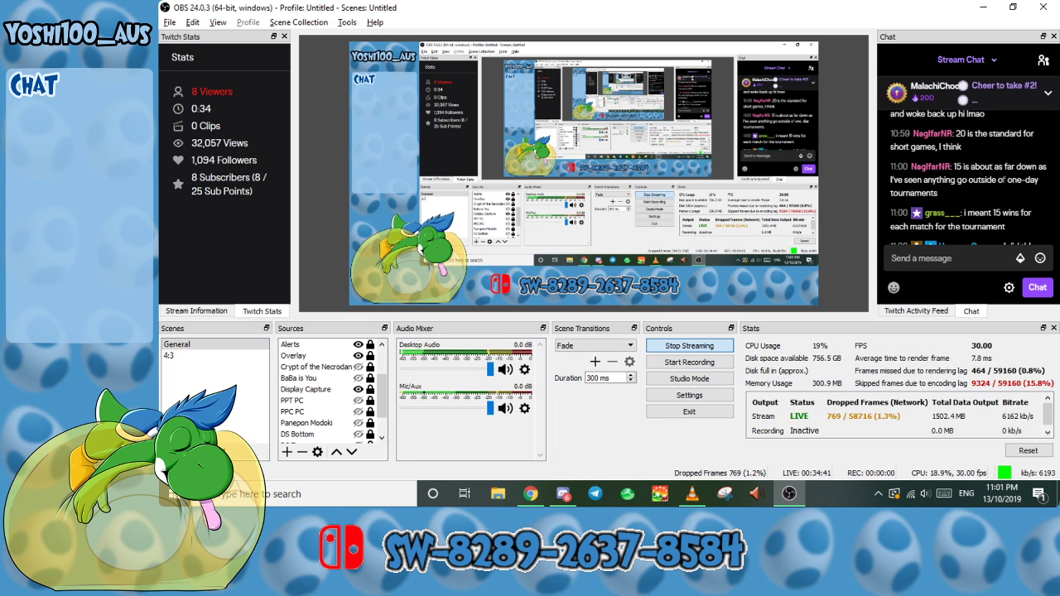
{"action": "scroll", "coordinate": [965, 182], "scroll_direction": "up", "scroll_amount": 2}
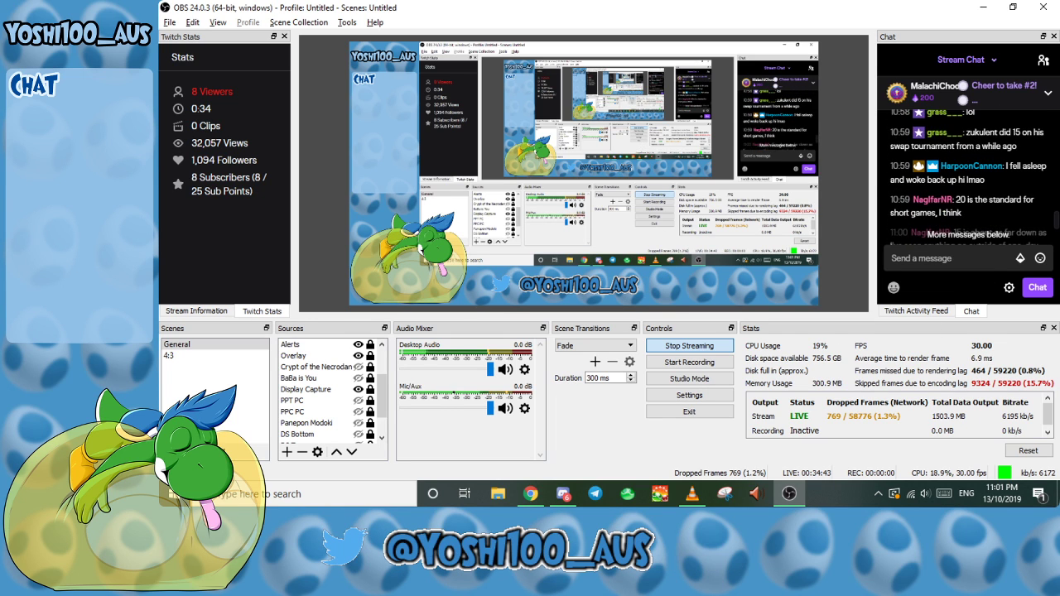
{"action": "scroll", "coordinate": [965, 182], "scroll_direction": "down", "scroll_amount": 2}
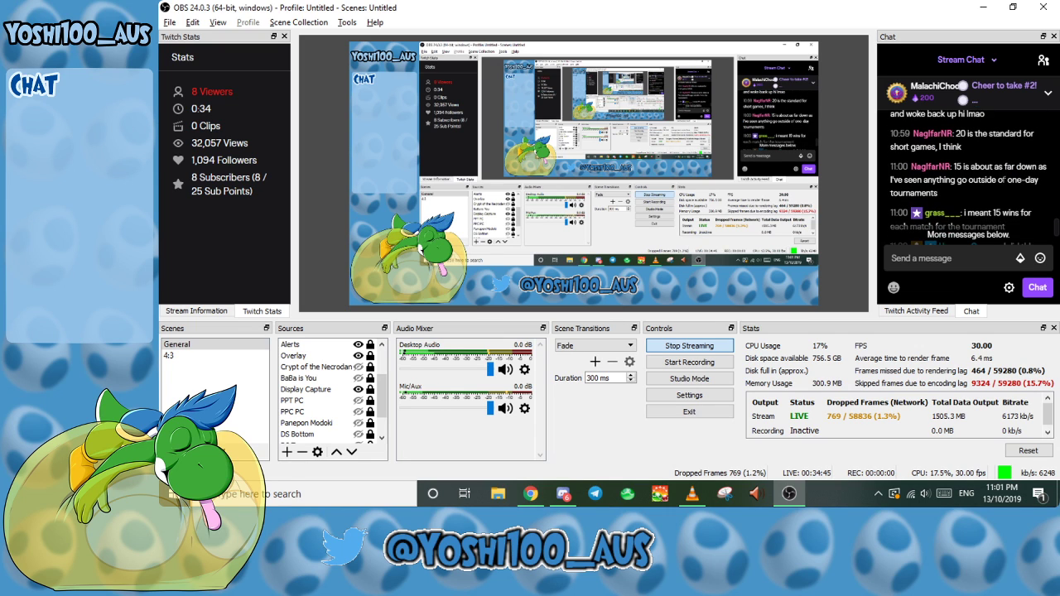
{"action": "scroll", "coordinate": [965, 182], "scroll_direction": "up", "scroll_amount": 2}
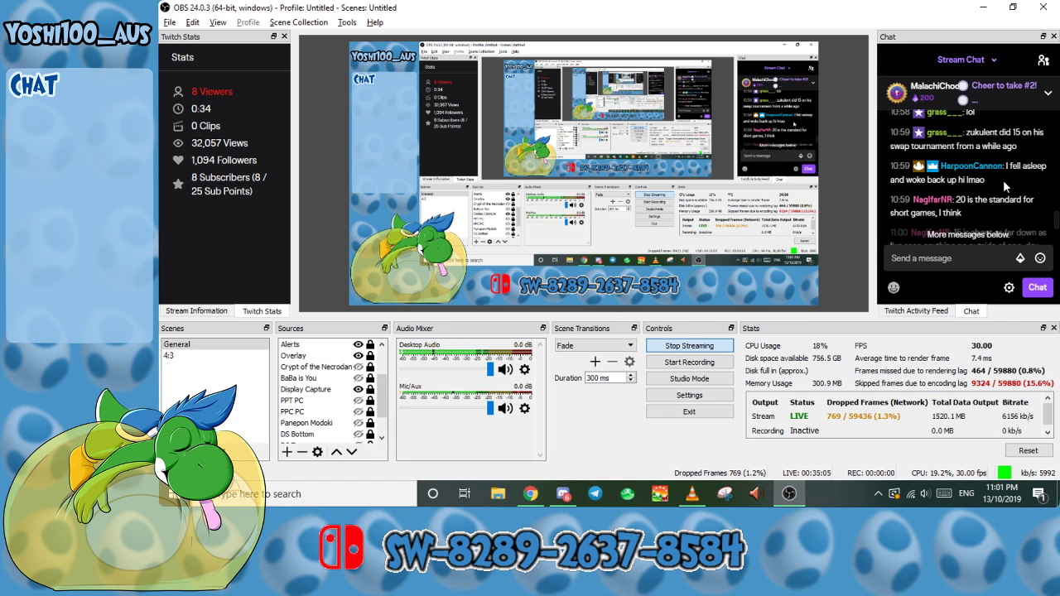
{"action": "scroll", "coordinate": [1003, 180], "scroll_direction": "down", "scroll_amount": 2}
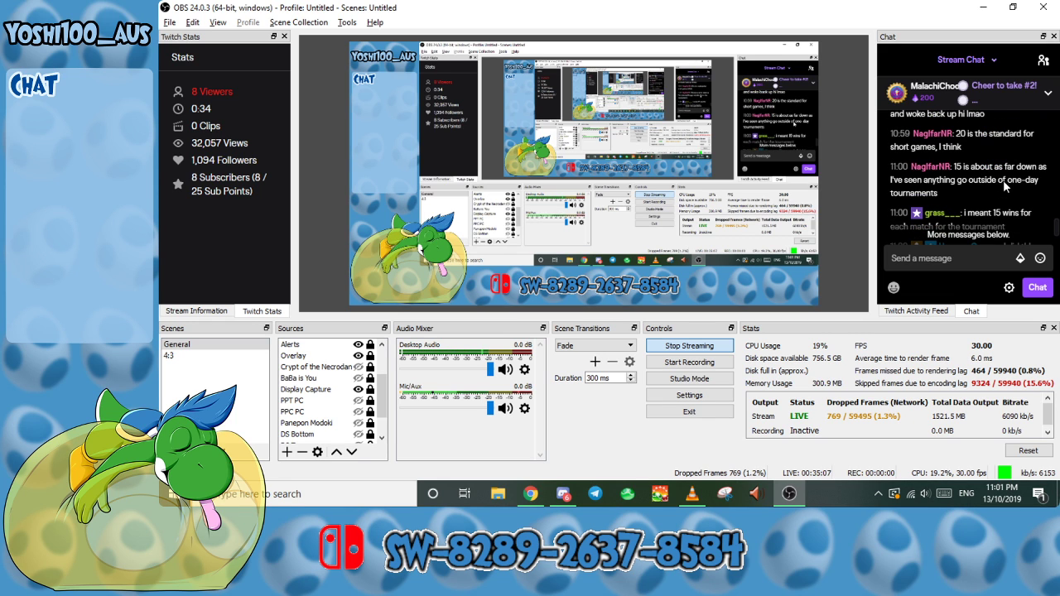
{"action": "scroll", "coordinate": [1003, 180], "scroll_direction": "down", "scroll_amount": 2}
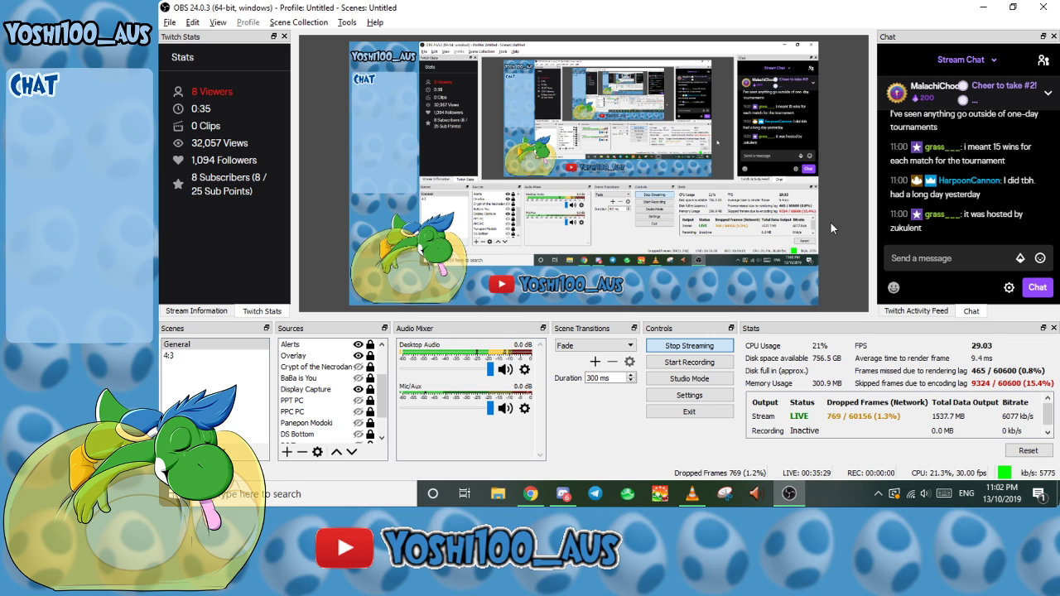
{"action": "mouse_move", "coordinate": [917, 182]}
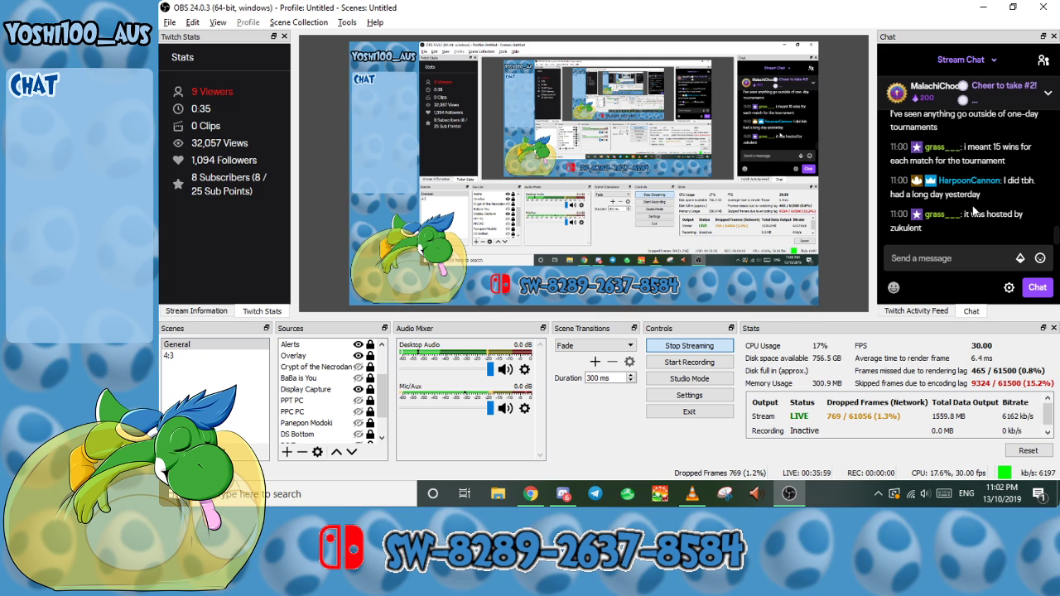
Step: Switch to the Challonge new tournament form in Chrome and view the tie break settings in the advanced options
{"action": "left_click", "coordinate": [531, 494]}
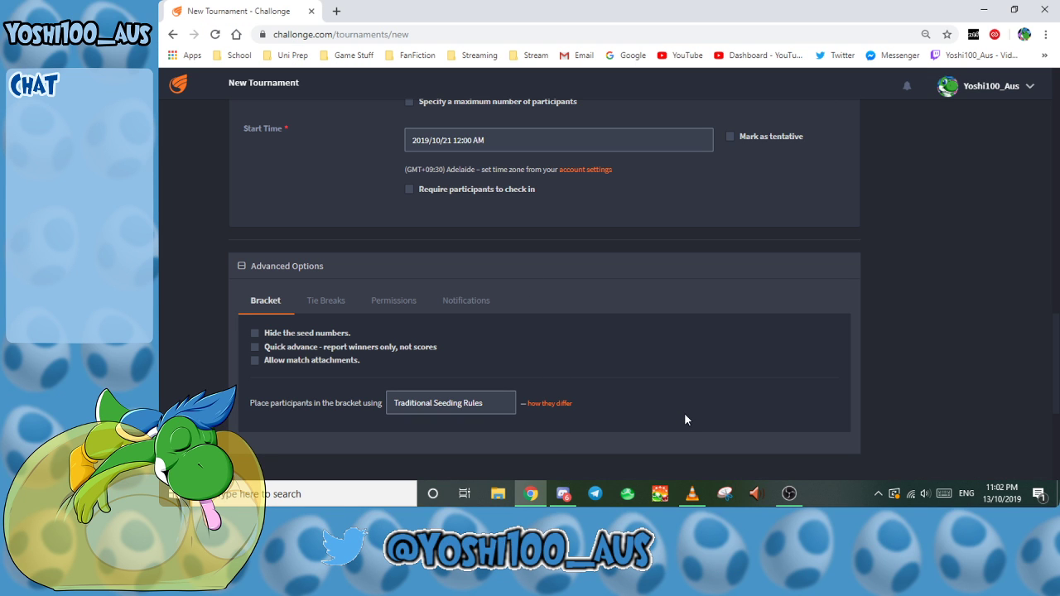
{"action": "scroll", "coordinate": [579, 314], "scroll_direction": "up", "scroll_amount": 1}
{"action": "scroll", "coordinate": [487, 262], "scroll_direction": "down", "scroll_amount": 2}
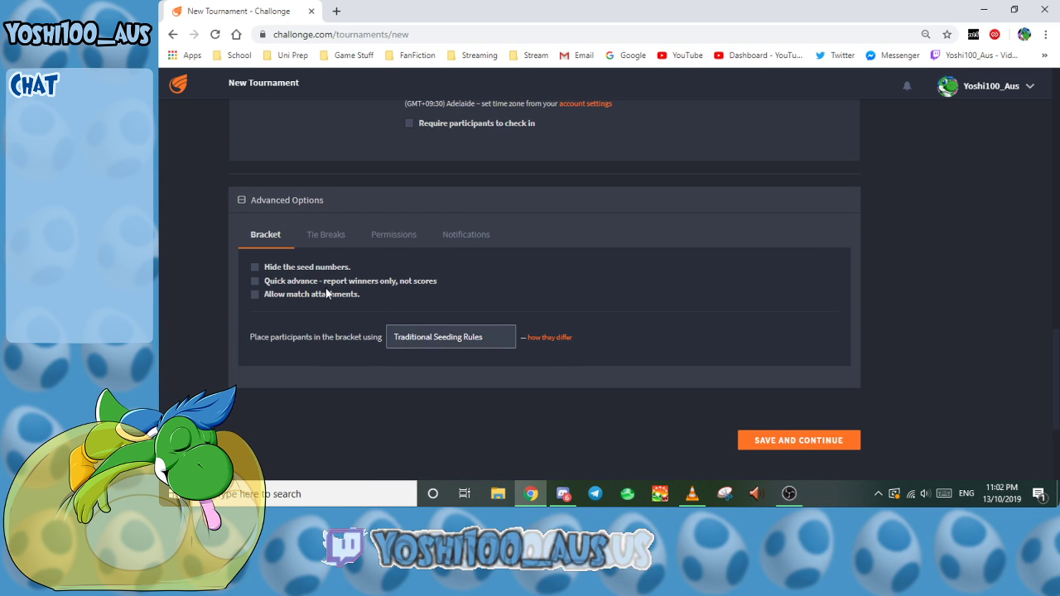
{"action": "left_click", "coordinate": [343, 237]}
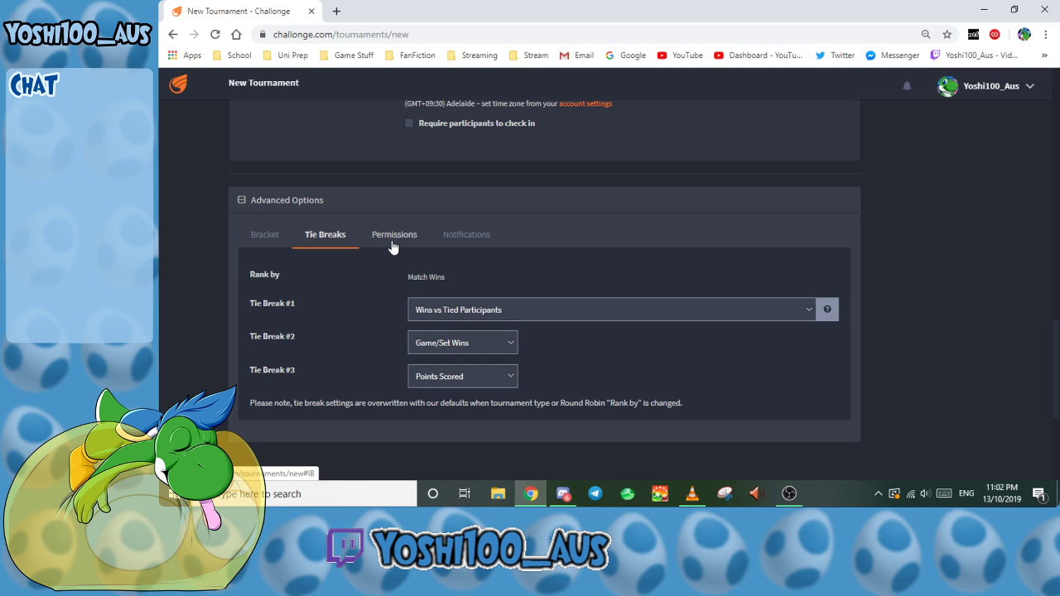
Step: Review the tie break, permissions and notification settings in the tournament's advanced options
{"action": "left_click", "coordinate": [391, 240]}
{"action": "left_click", "coordinate": [335, 238]}
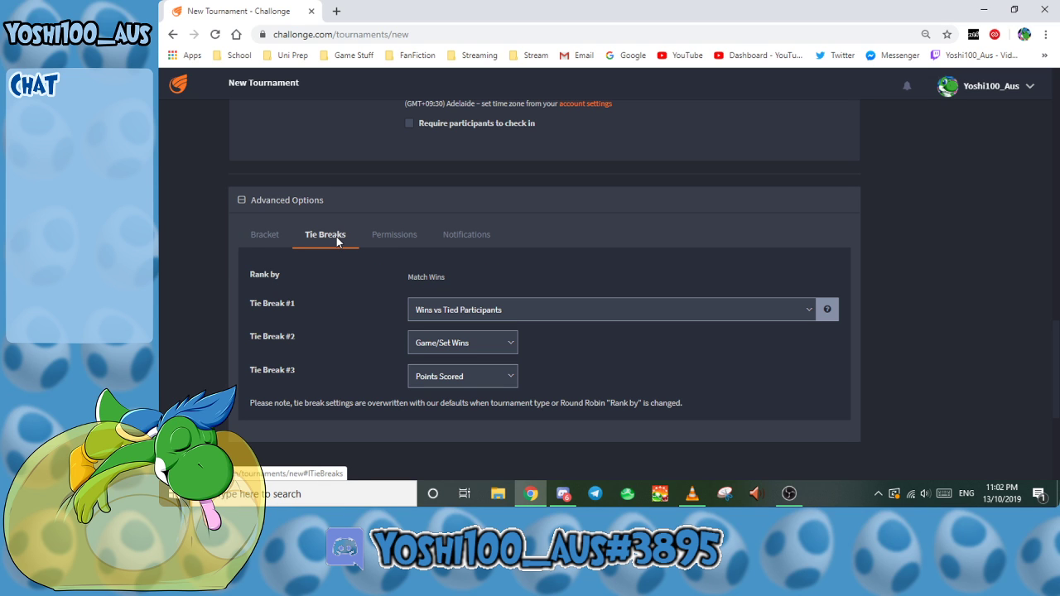
{"action": "left_click", "coordinate": [389, 237]}
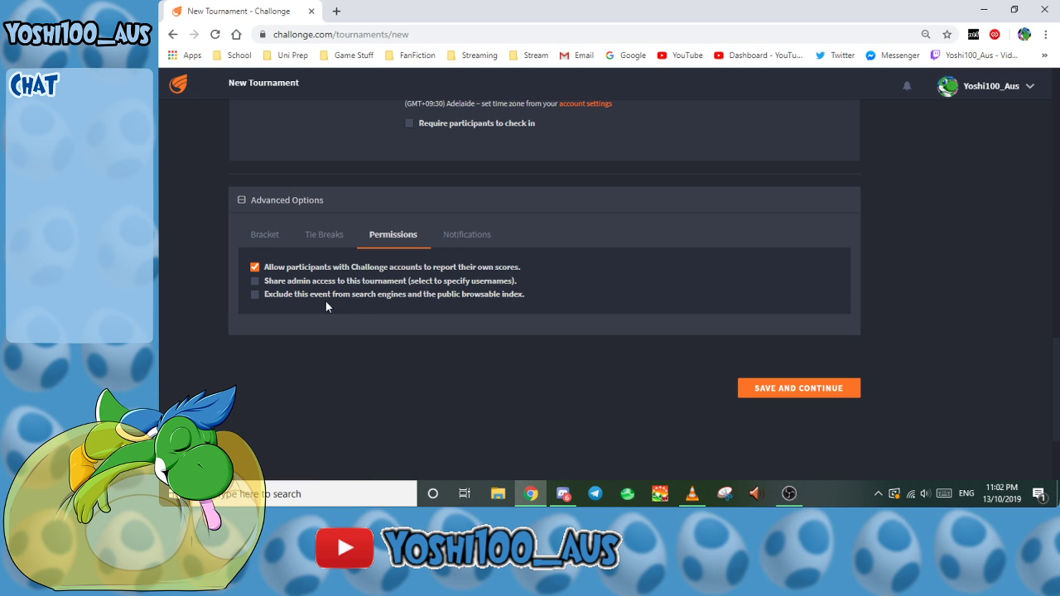
{"action": "left_click", "coordinate": [483, 237]}
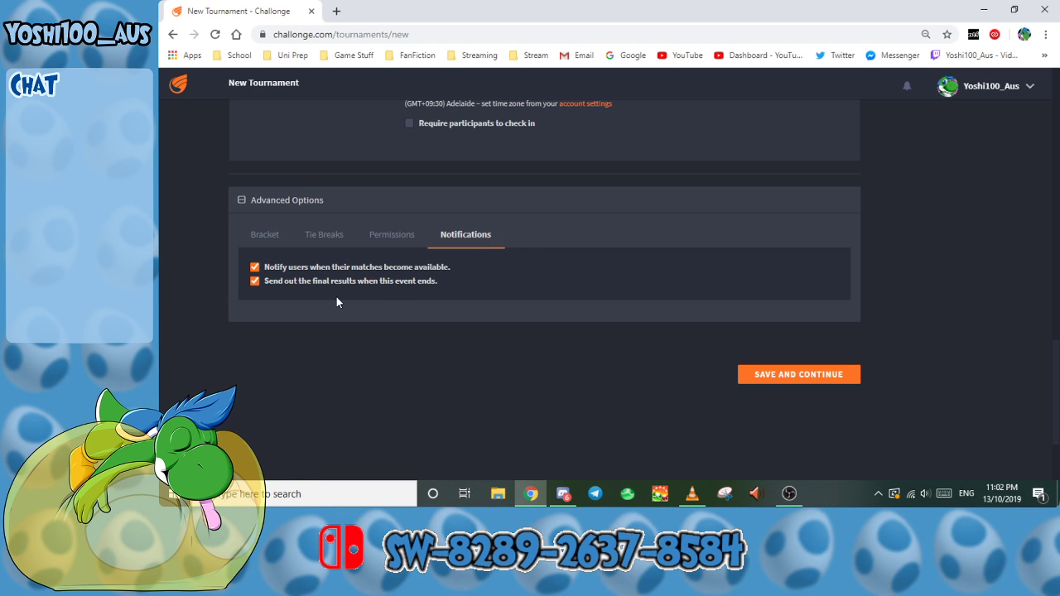
Step: Enter "Matches are to be completed at a rate of at least 1 match per [TBD]." as the tournament description
{"action": "scroll", "coordinate": [606, 295], "scroll_direction": "up", "scroll_amount": 10}
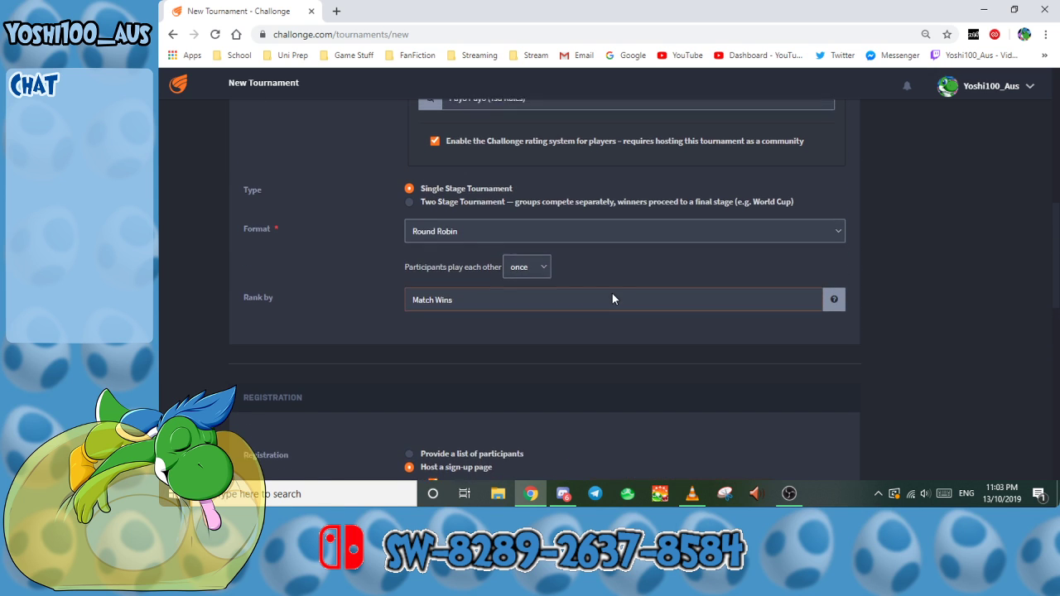
{"action": "scroll", "coordinate": [612, 295], "scroll_direction": "up", "scroll_amount": 1}
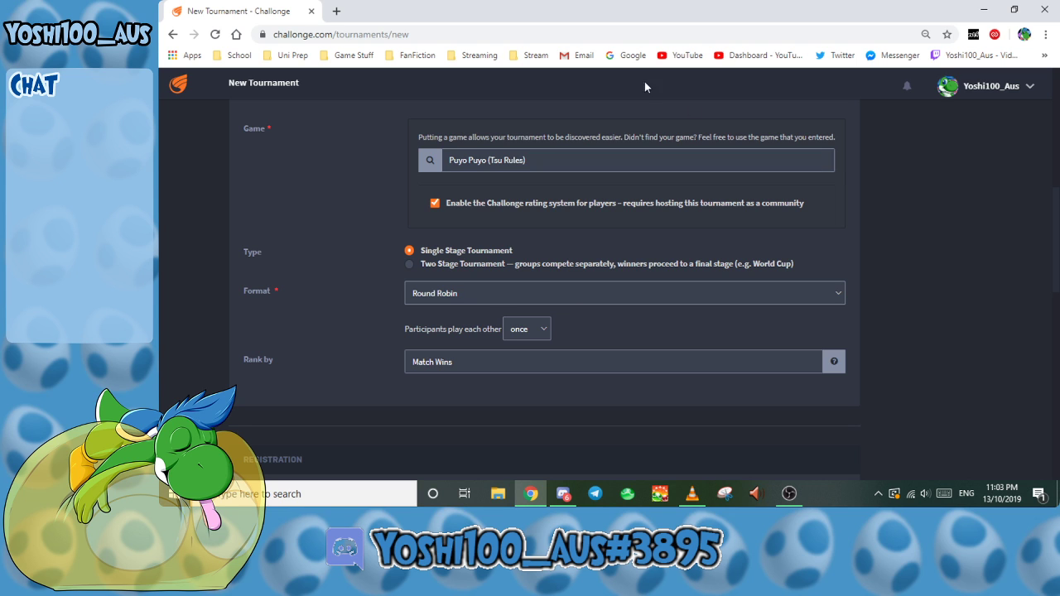
{"action": "scroll", "coordinate": [565, 175], "scroll_direction": "up", "scroll_amount": 5}
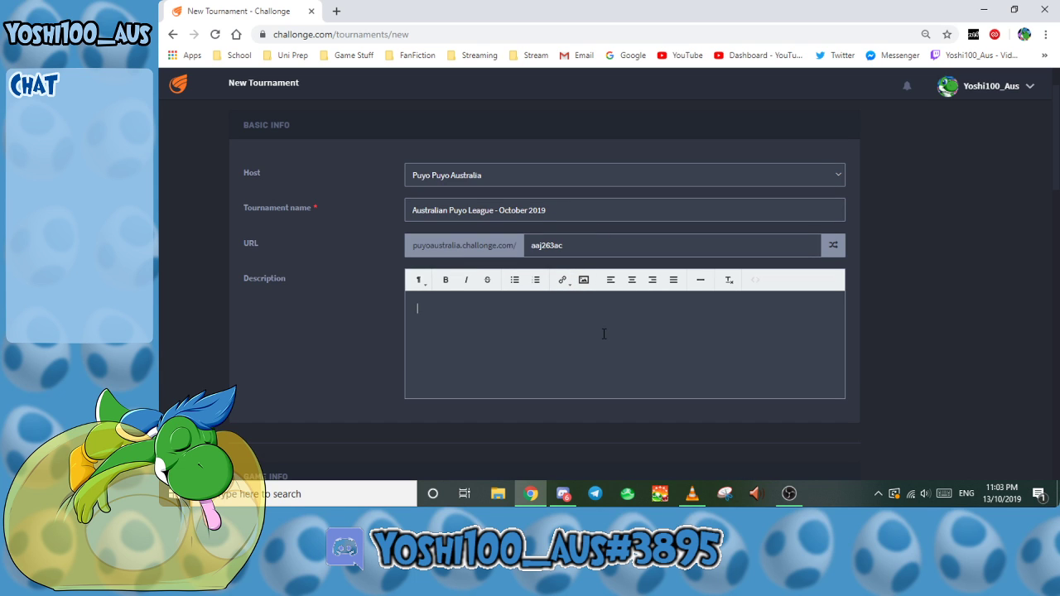
{"action": "left_click", "coordinate": [604, 334]}
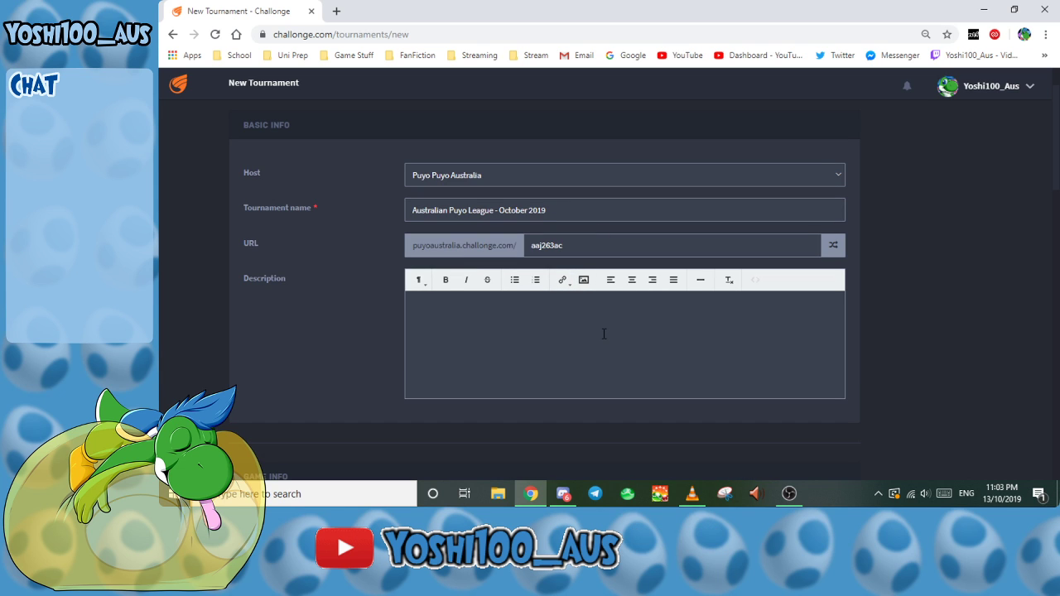
{"action": "key", "text": "alt+Tab"}
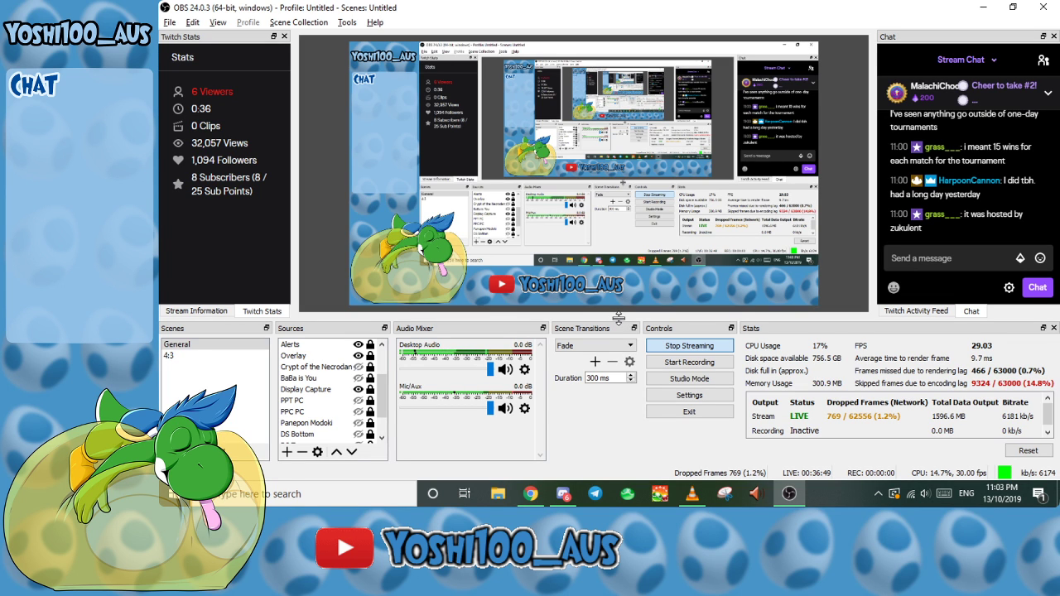
{"action": "key", "text": "alt+Tab"}
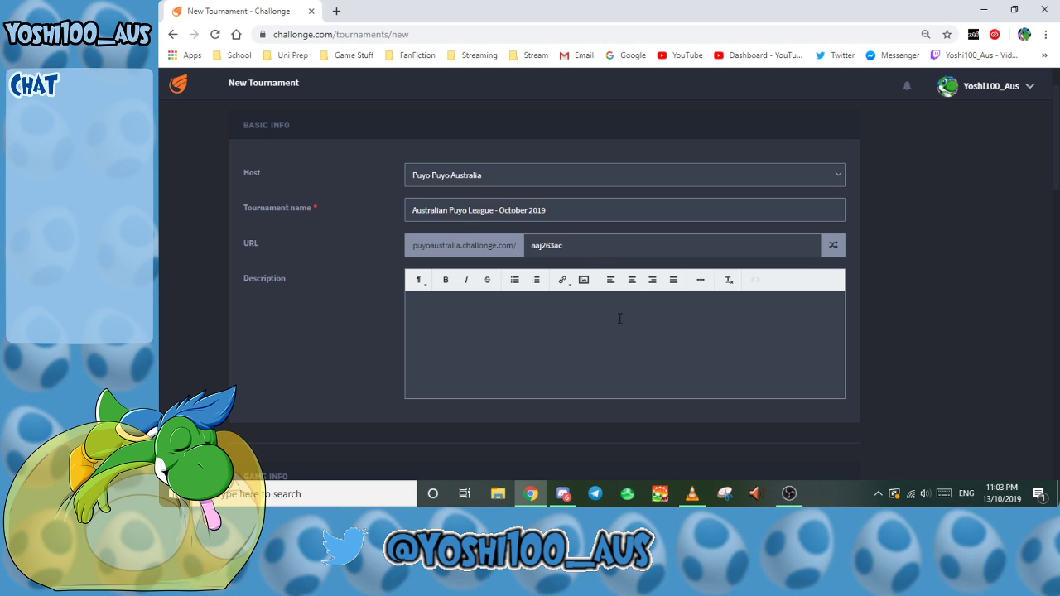
{"action": "type", "text": "Matches are to be completed a t arate"}
{"action": "key", "text": "BackSpace"}
{"action": "key", "text": "BackSpace"}
{"action": "key", "text": "BackSpace"}
{"action": "key", "text": "BackSpace"}
{"action": "key", "text": "BackSpace"}
{"action": "key", "text": "BackSpace"}
{"action": "key", "text": "BackSpace"}
{"action": "key", "text": "BackSpace"}
{"action": "key", "text": "BackSpace"}
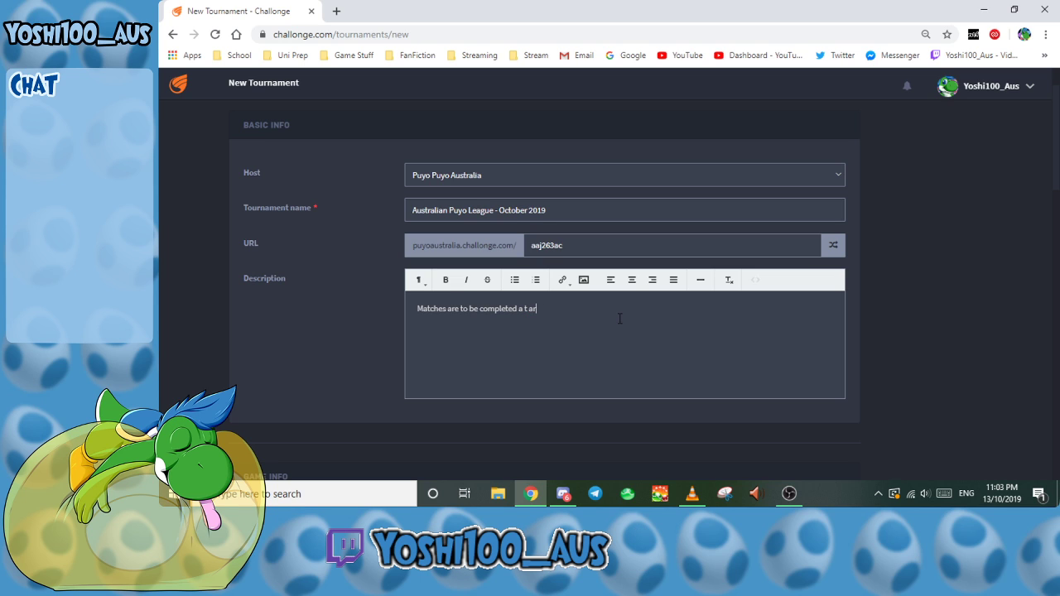
{"action": "type", "text": "t a rate of at least 1 match per [TBD]."}
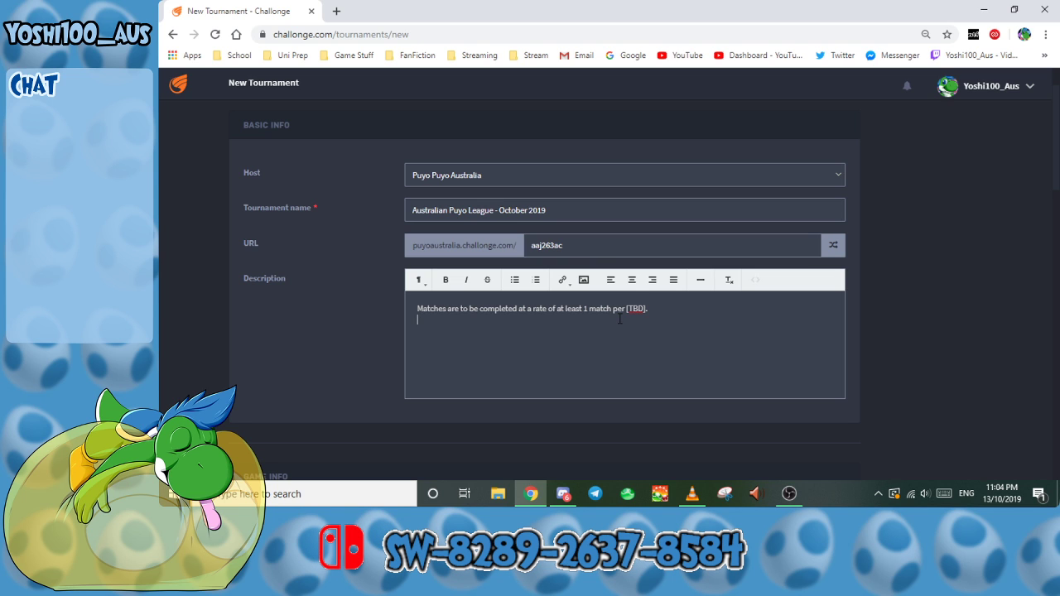
{"action": "key", "text": "Return"}
{"action": "type", "text": "Maybe"}
{"action": "key", "text": "BackSpace"}
{"action": "key", "text": "BackSpace"}
{"action": "key", "text": "BackSpace"}
{"action": "key", "text": "BackSpace"}
{"action": "key", "text": "BackSpace"}
{"action": "key", "text": "BackSpace"}
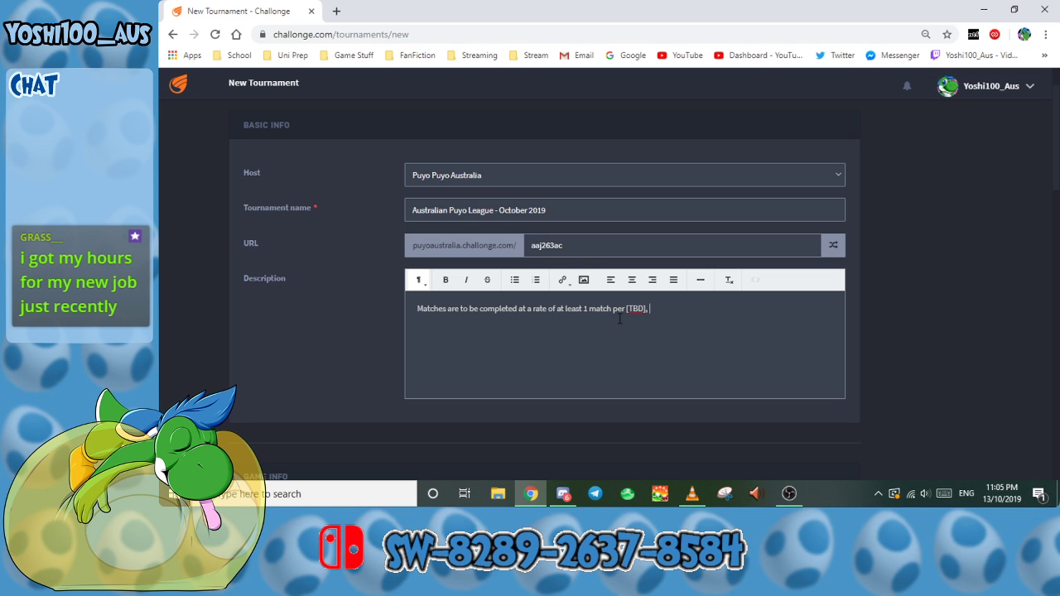
Step: Extend the description's sentence after "[TBD]" with ", on any mutually-agreed platform for the players."
{"action": "type", "text": "on an"}
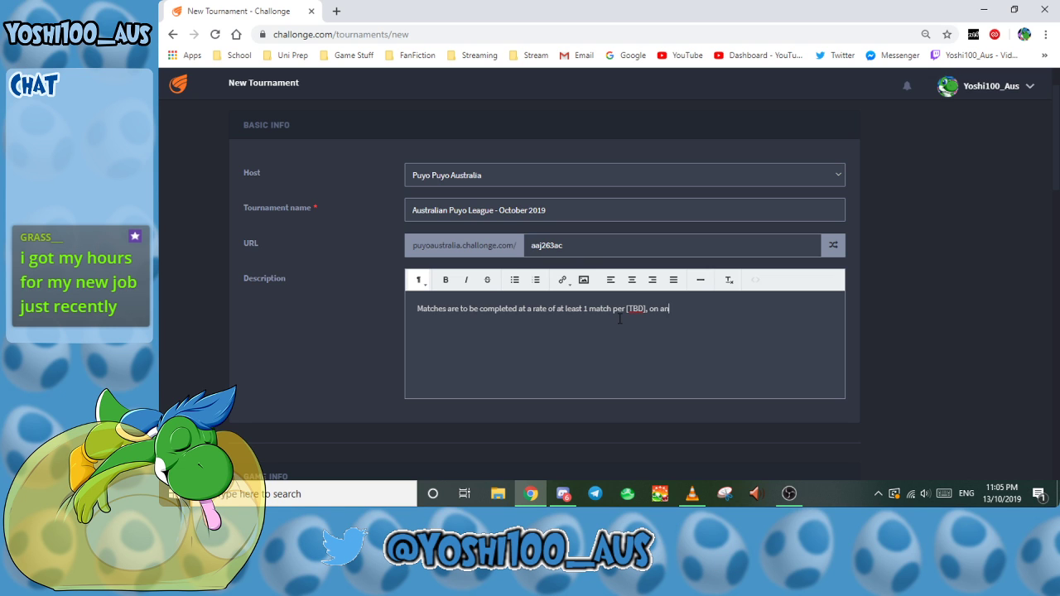
{"action": "type", "text": "y mutually-"}
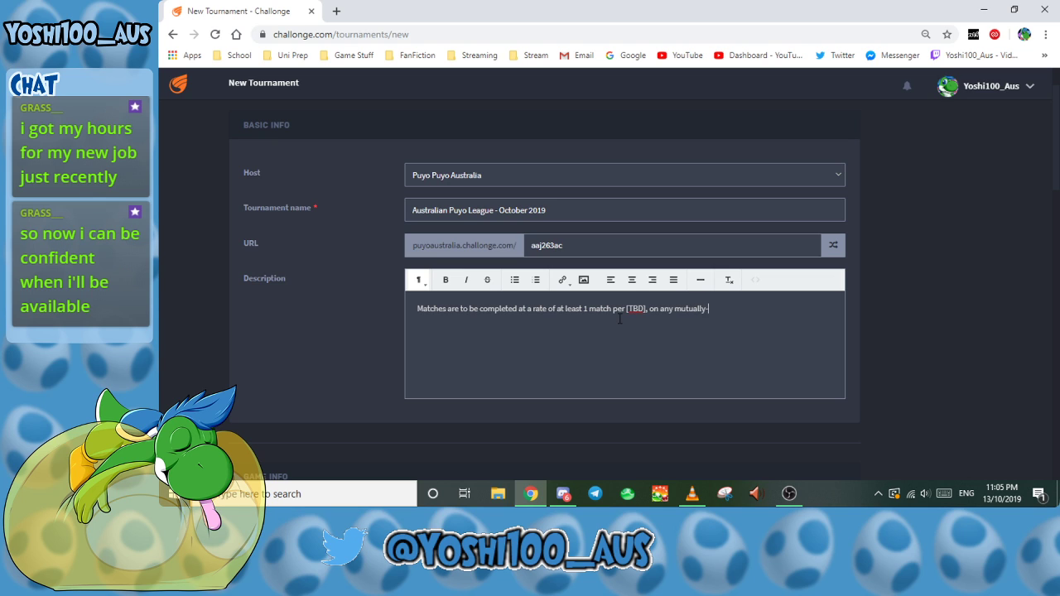
{"action": "type", "text": "agreed platform for the players."}
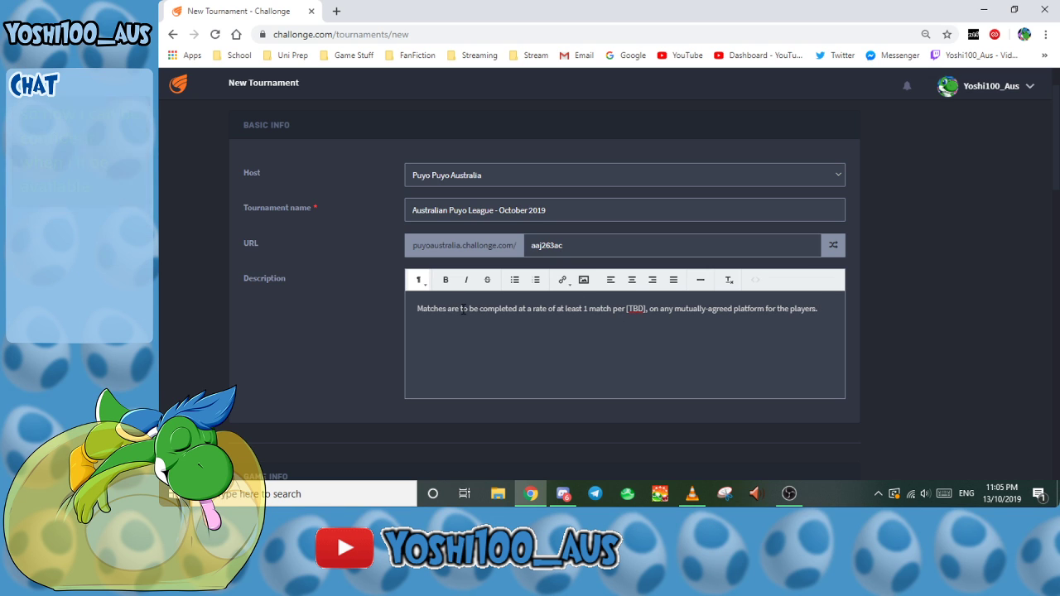
Step: Break the description after "Matches are" and begin the new line as the list item "- To be completed"
{"action": "left_click", "coordinate": [462, 310]}
{"action": "key", "text": "shift+Return"}
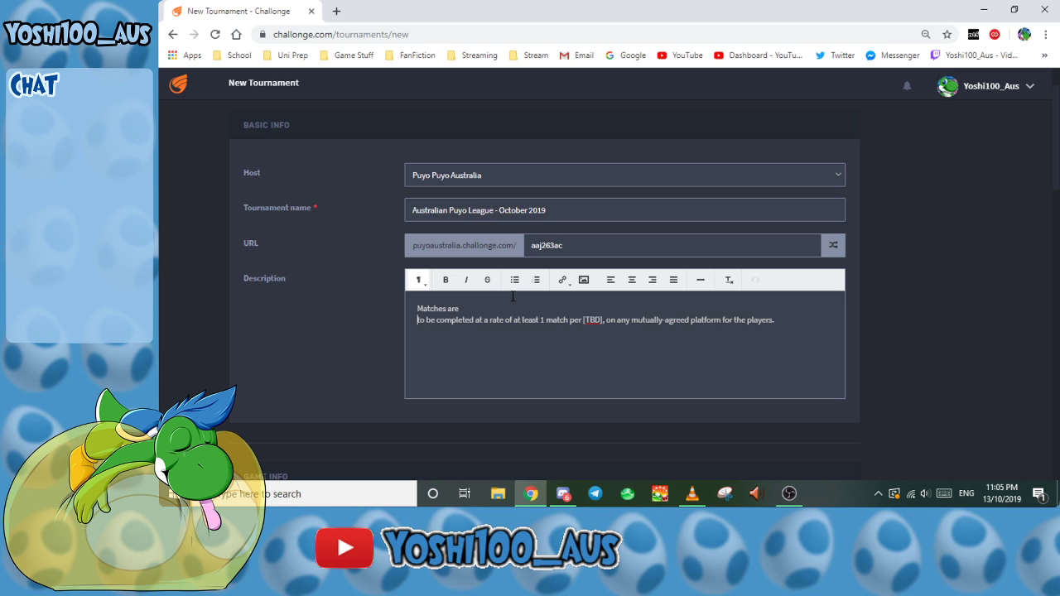
{"action": "type", "text": "- T"}
{"action": "key", "text": "Delete"}
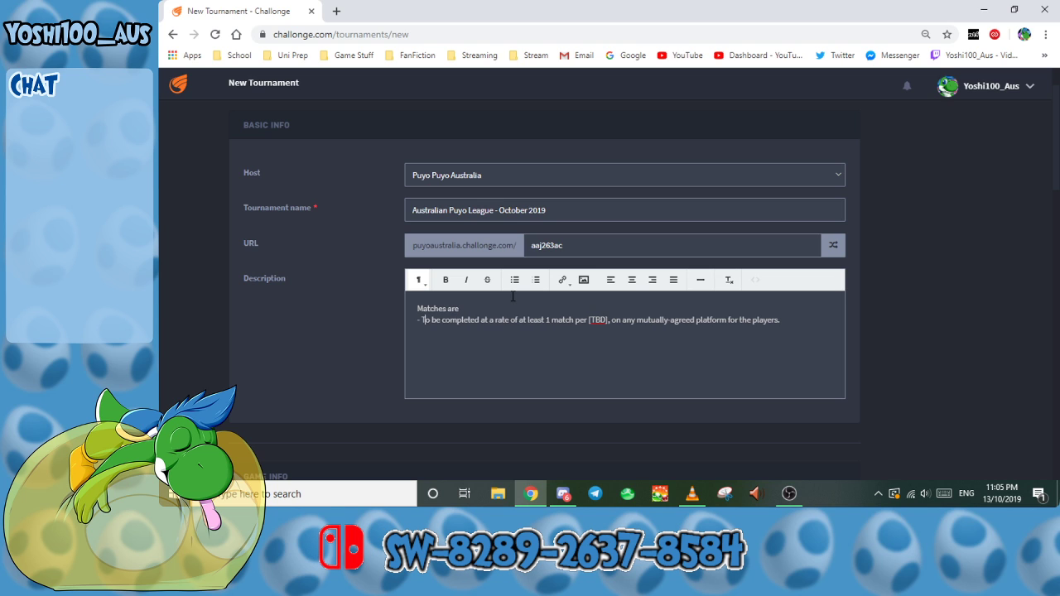
Step: Split the platform clause onto its own line as "- On any mutually-agreed platform for the players", without the comma or final period
{"action": "left_click", "coordinate": [617, 323]}
{"action": "key", "text": "BackSpace"}
{"action": "key", "text": "BackSpace"}
{"action": "key", "text": "BackSpace"}
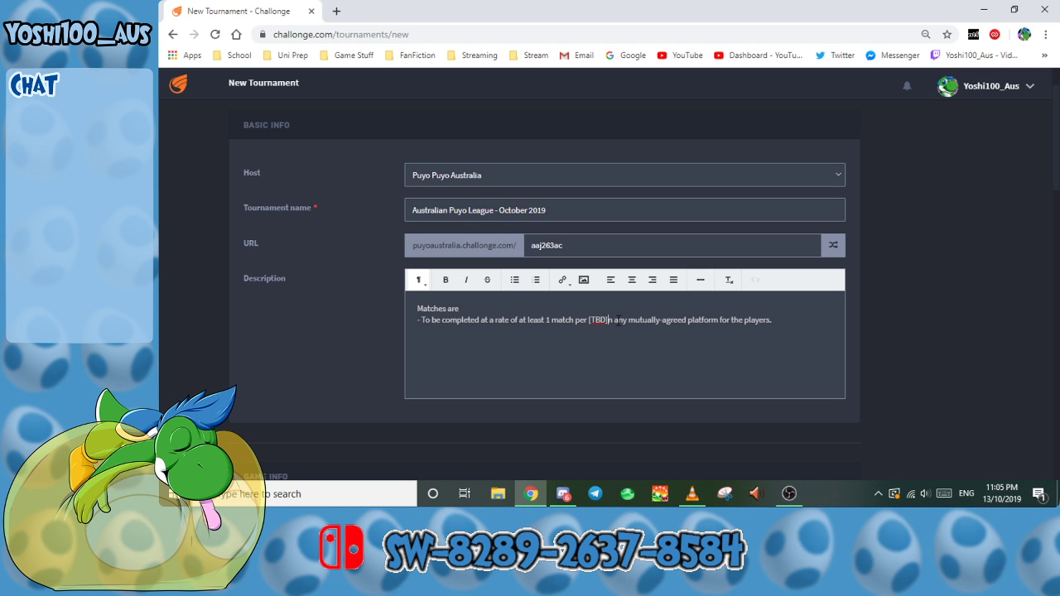
{"action": "key", "text": "shift+Return"}
{"action": "type", "text": "-"}
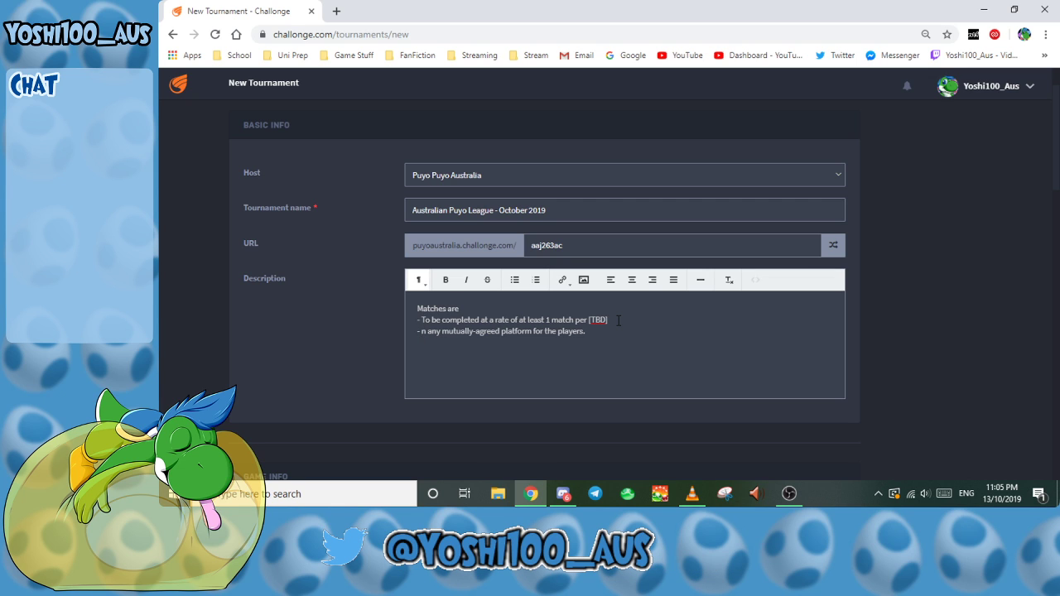
{"action": "type", "text": " O"}
{"action": "key", "text": "ctrl+a"}
{"action": "key", "text": "Right"}
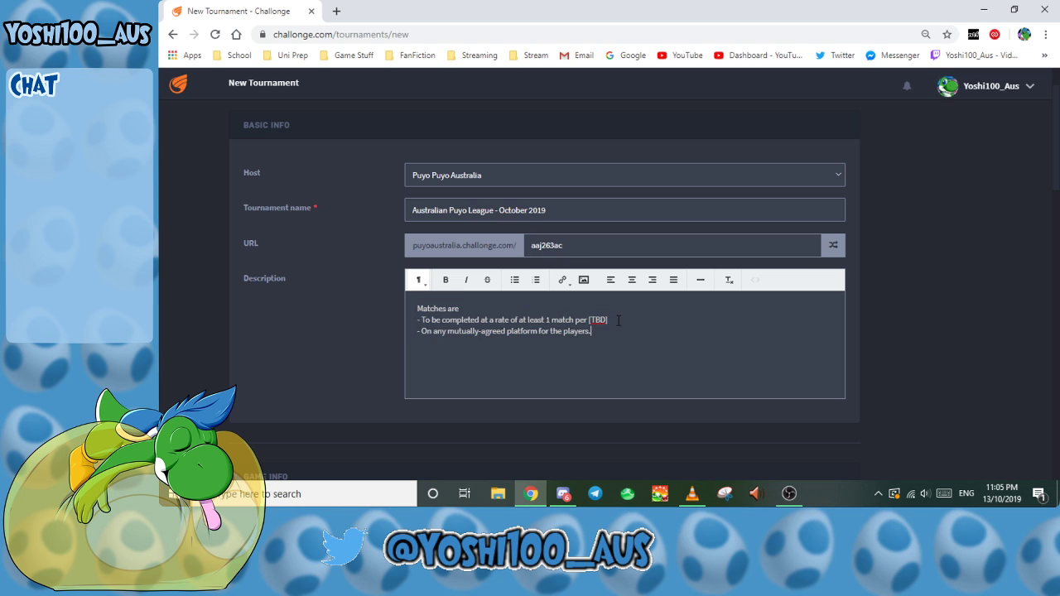
{"action": "key", "text": "BackSpace"}
Step: Start a third dashed line in the description and make the first two items begin with lowercase "to" and "on"
{"action": "key", "text": "Return"}
{"action": "type", "text": "-"}
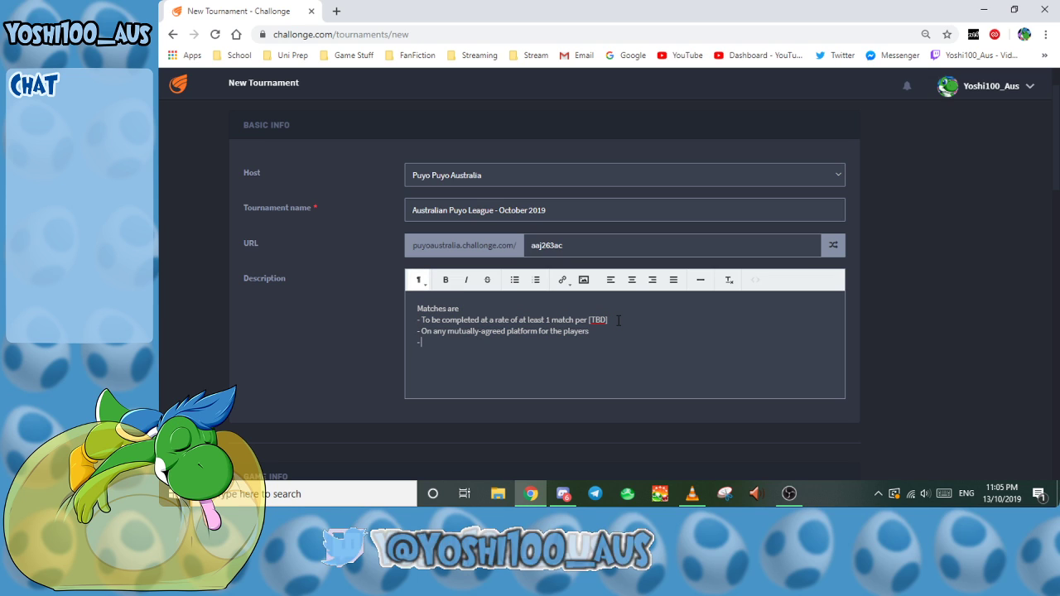
{"action": "key", "text": "Up"}
{"action": "key", "text": "Up"}
{"action": "key", "text": "Right"}
{"action": "key", "text": "Right"}
{"action": "key", "text": "BackSpace"}
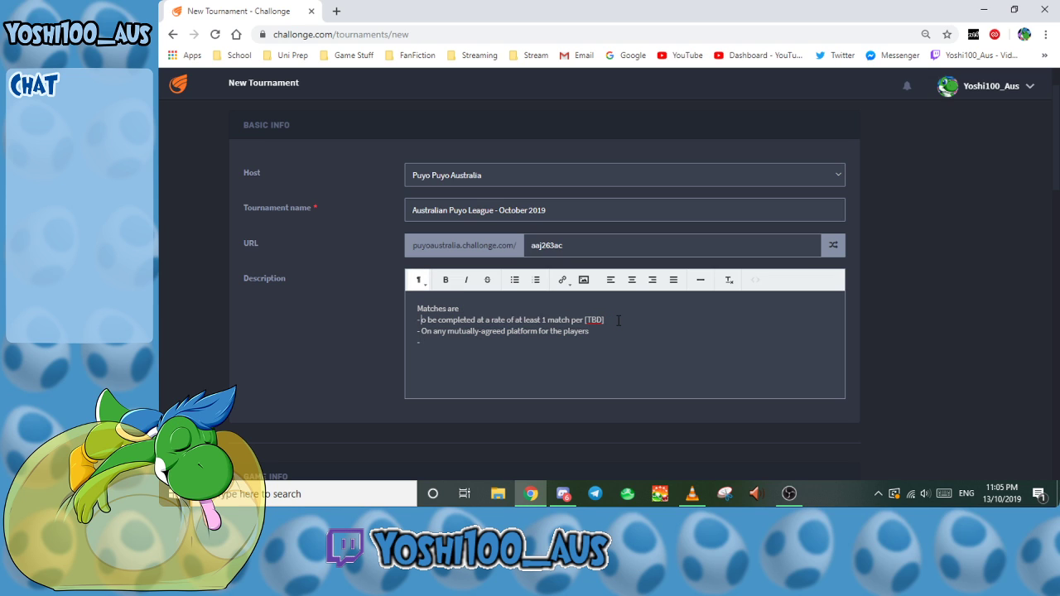
{"action": "type", "text": "t"}
{"action": "key", "text": "Down"}
{"action": "key", "text": "BackSpace"}
{"action": "type", "text": "o"}
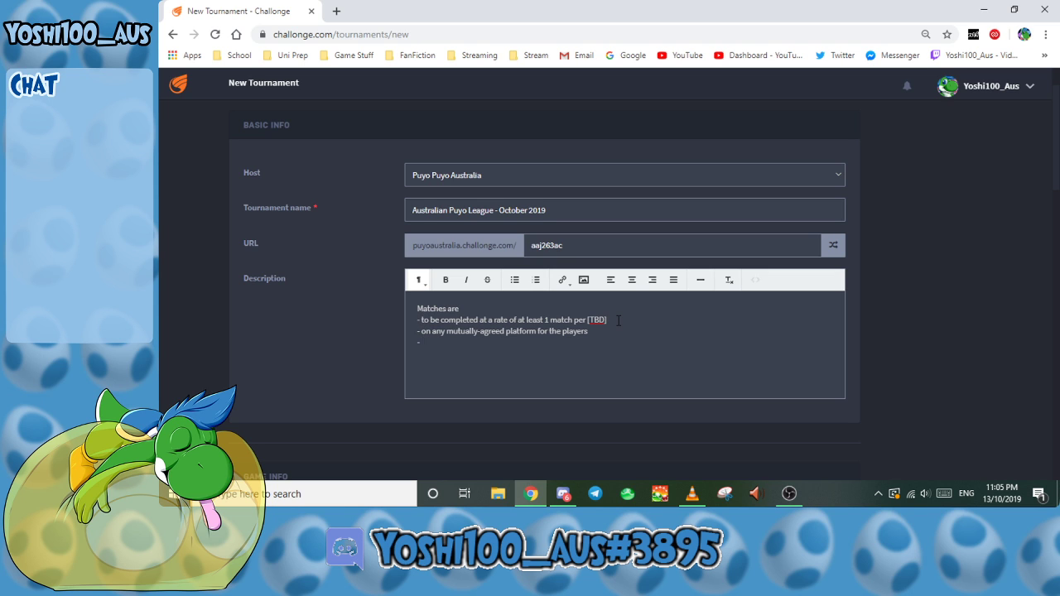
Step: Fill in the third list item of the description with "ft[TBD]"
{"action": "type", "text": "ft[TBD"}
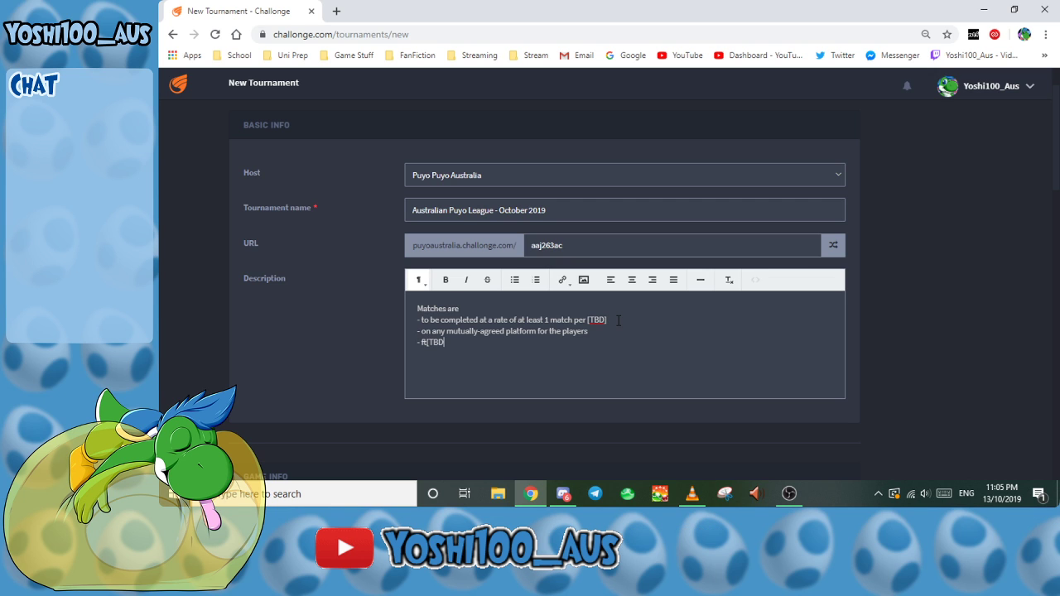
{"action": "type", "text": "]"}
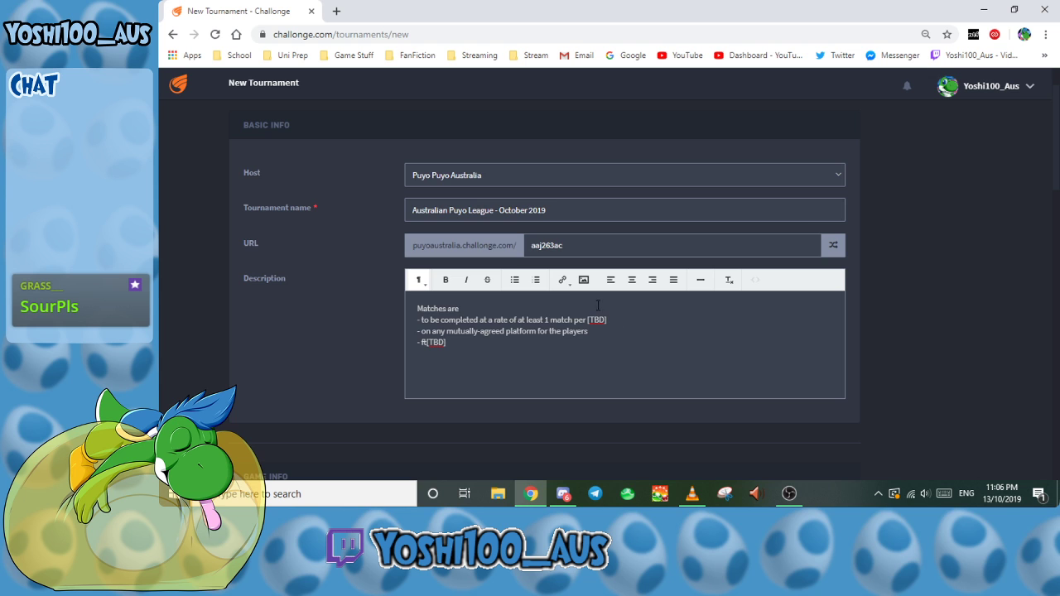
Step: Review the tournament form's description, game info and registration settings
{"action": "scroll", "coordinate": [568, 290], "scroll_direction": "down", "scroll_amount": 4}
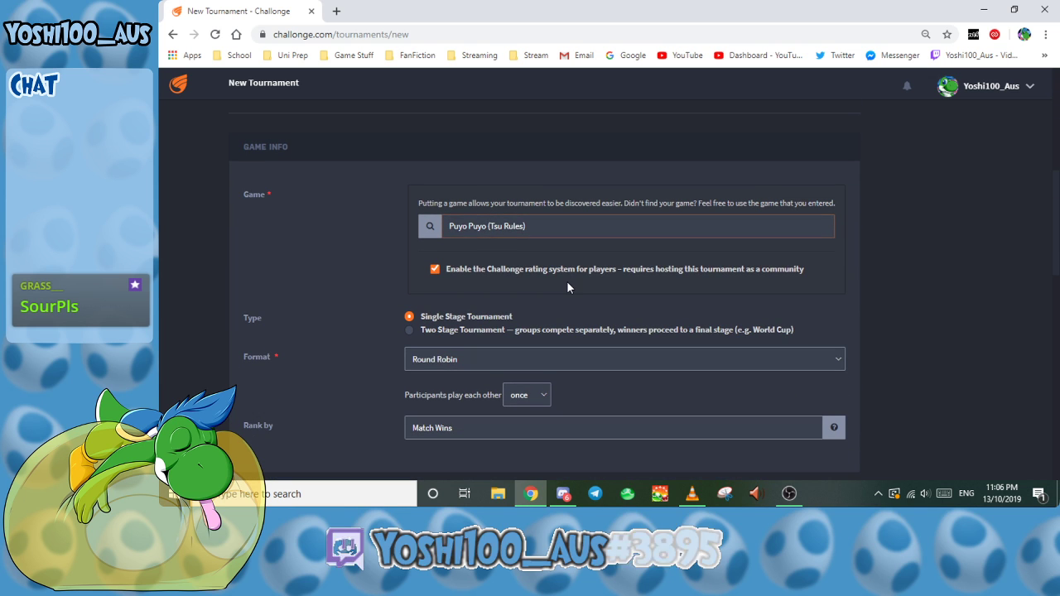
{"action": "scroll", "coordinate": [567, 288], "scroll_direction": "up", "scroll_amount": 3}
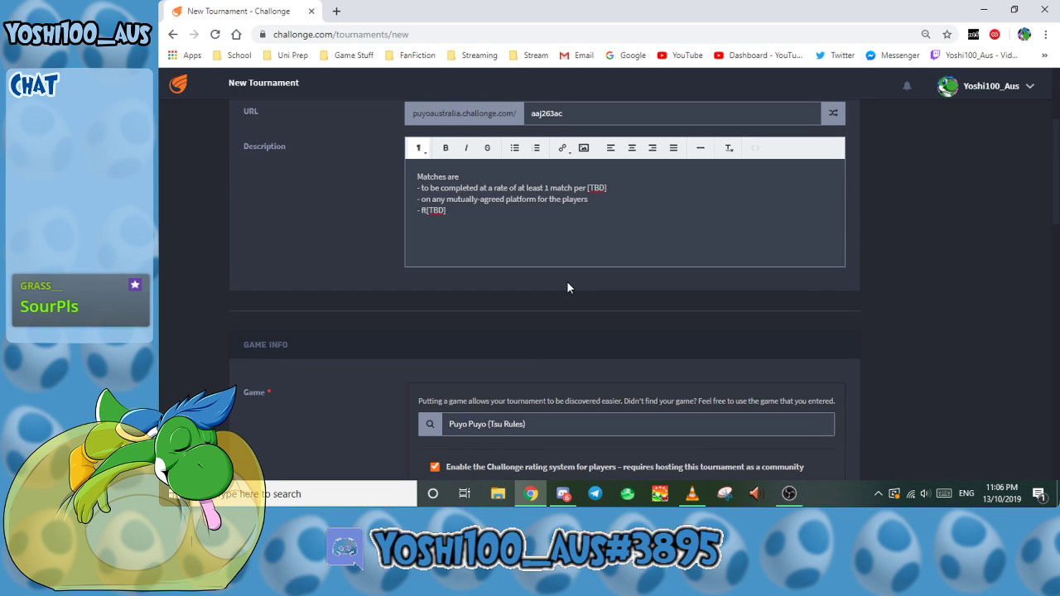
{"action": "scroll", "coordinate": [568, 288], "scroll_direction": "up", "scroll_amount": 1}
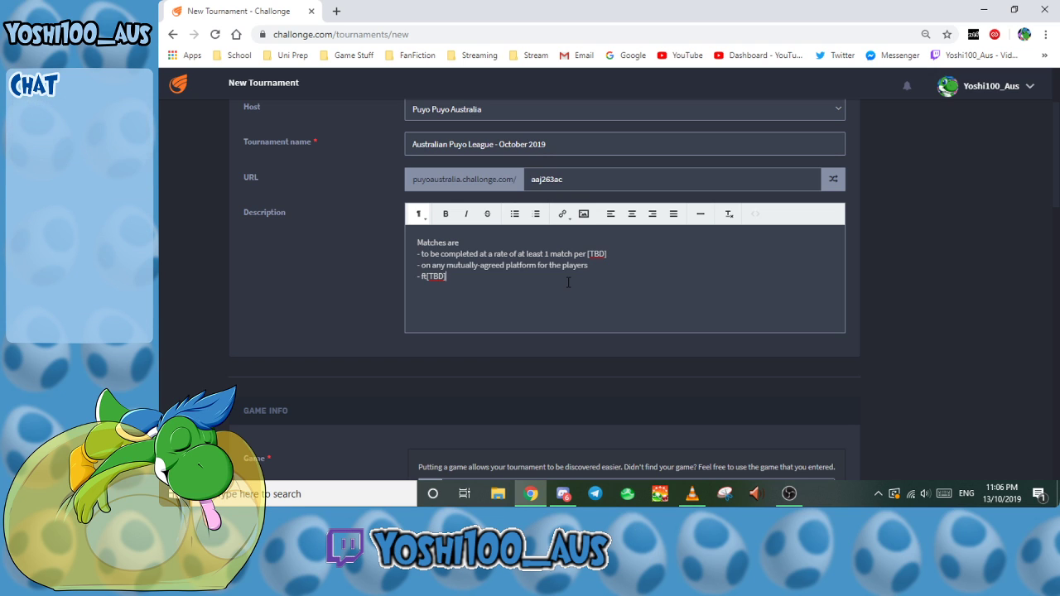
{"action": "scroll", "coordinate": [569, 283], "scroll_direction": "down", "scroll_amount": 4}
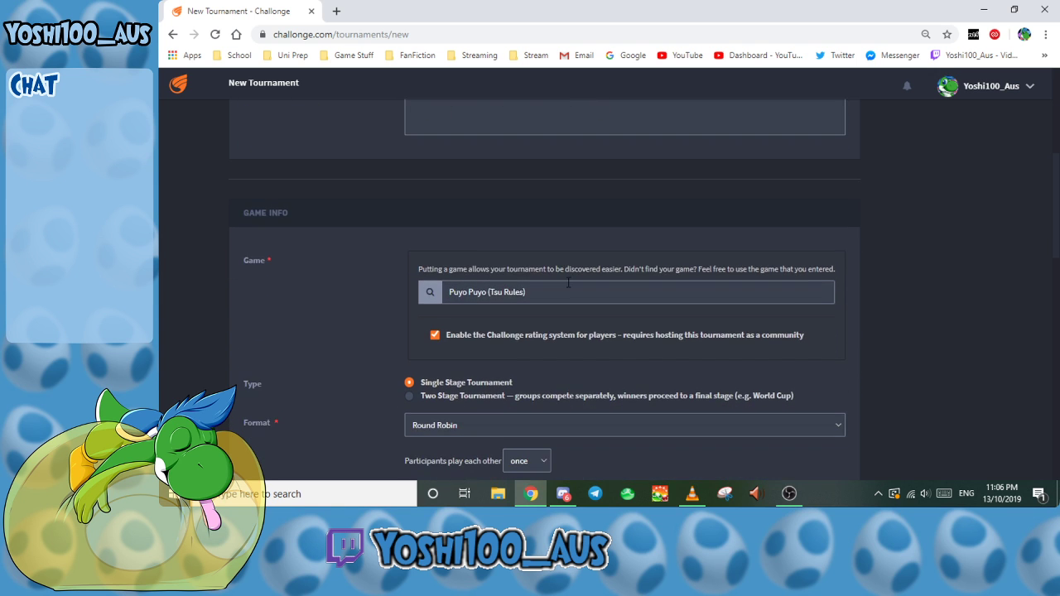
{"action": "scroll", "coordinate": [568, 282], "scroll_direction": "down", "scroll_amount": 2}
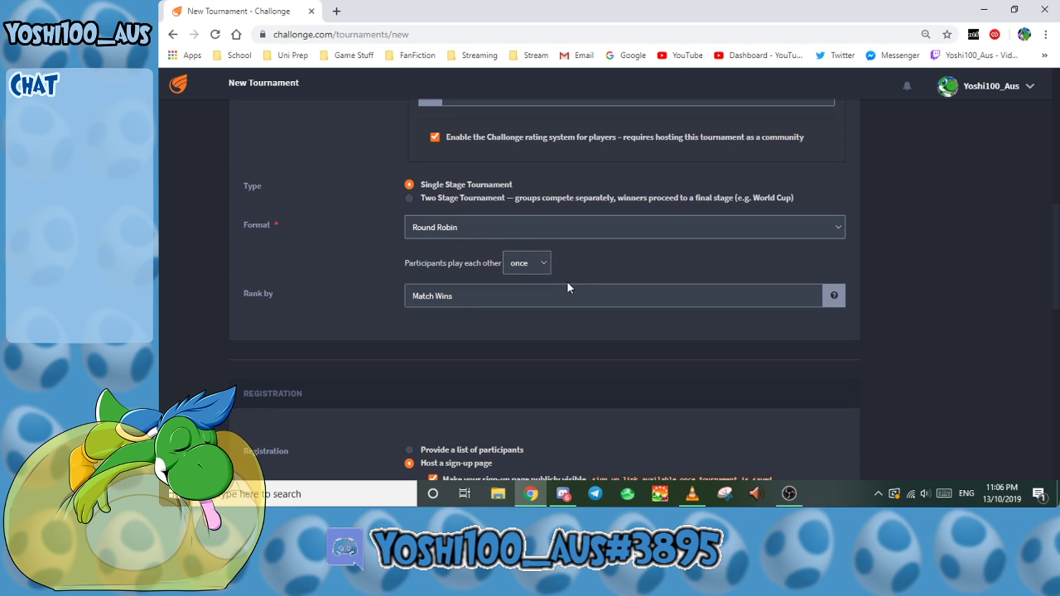
{"action": "scroll", "coordinate": [478, 263], "scroll_direction": "down", "scroll_amount": 3}
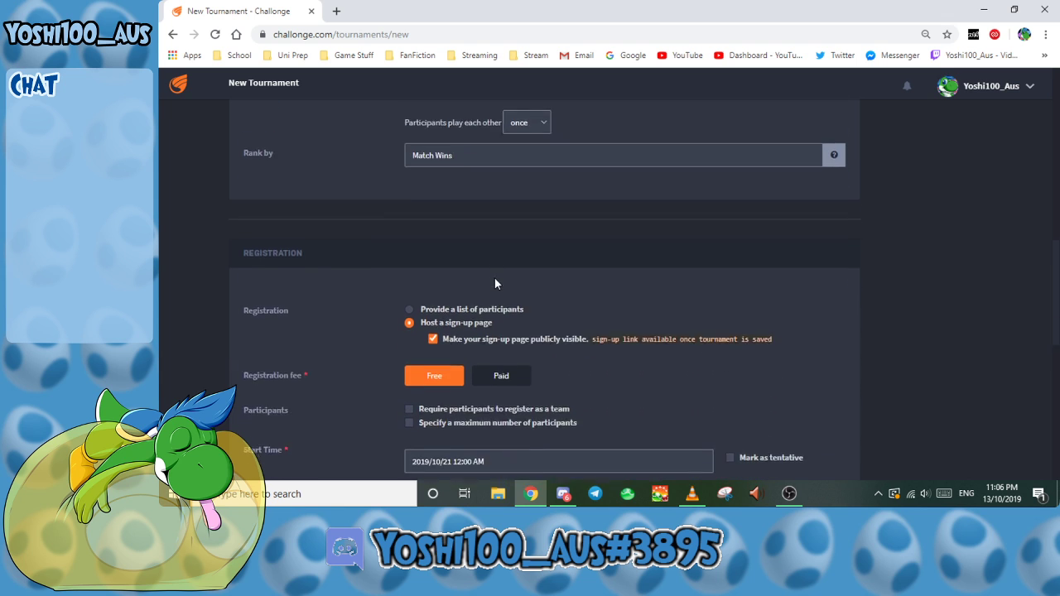
{"action": "scroll", "coordinate": [518, 260], "scroll_direction": "down", "scroll_amount": 1}
Step: Switch to OBS and read the newest stream chat messages
{"action": "key", "text": "alt+Tab"}
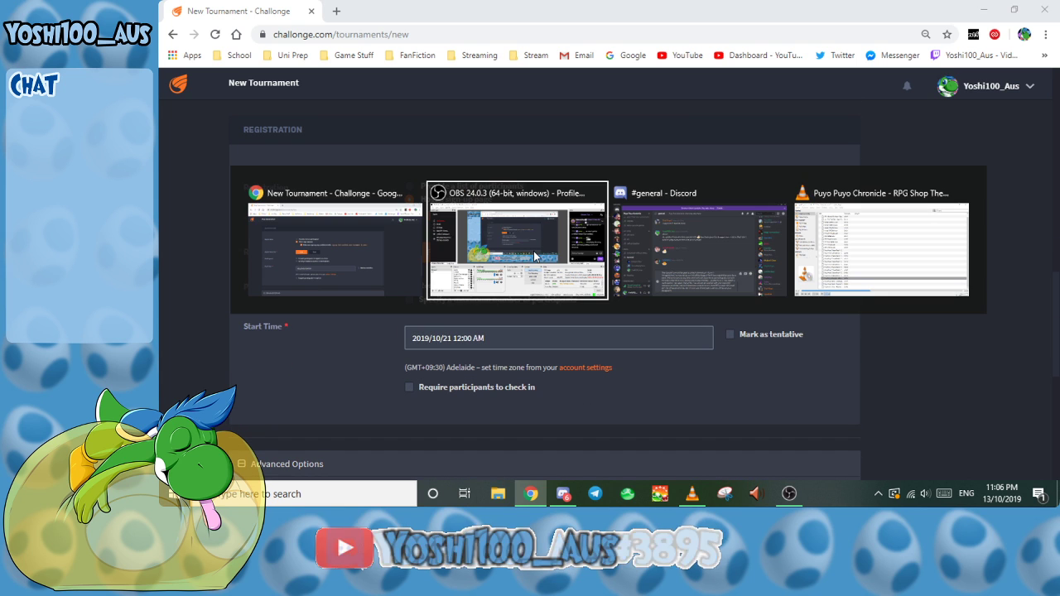
{"action": "key", "text": "alt+Tab"}
{"action": "key", "text": "alt+Tab"}
{"action": "key", "text": "alt+Tab"}
{"action": "key", "text": "alt+Tab"}
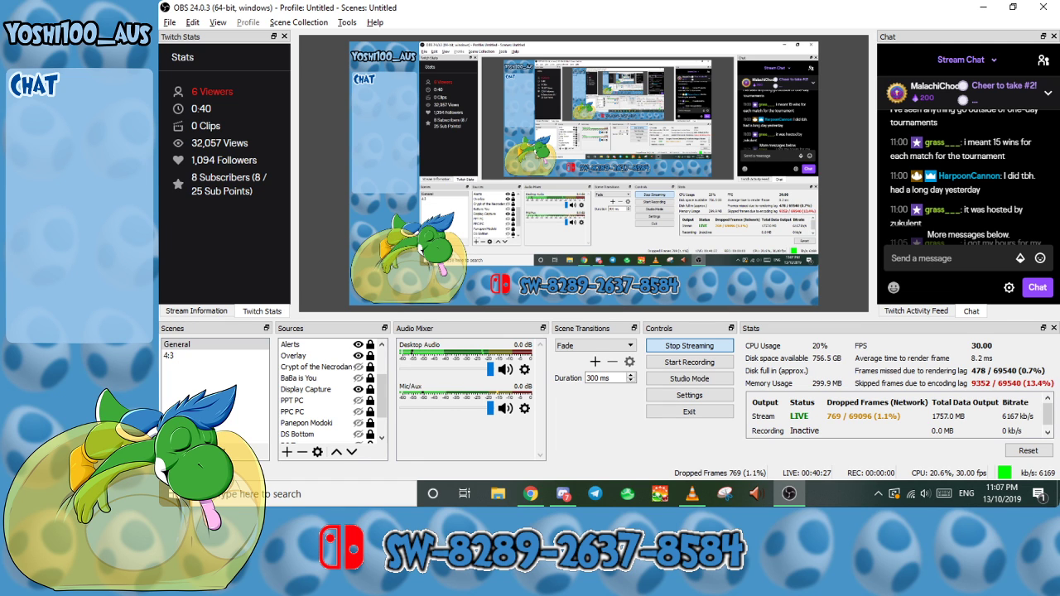
{"action": "scroll", "coordinate": [999, 203], "scroll_direction": "down", "scroll_amount": 2}
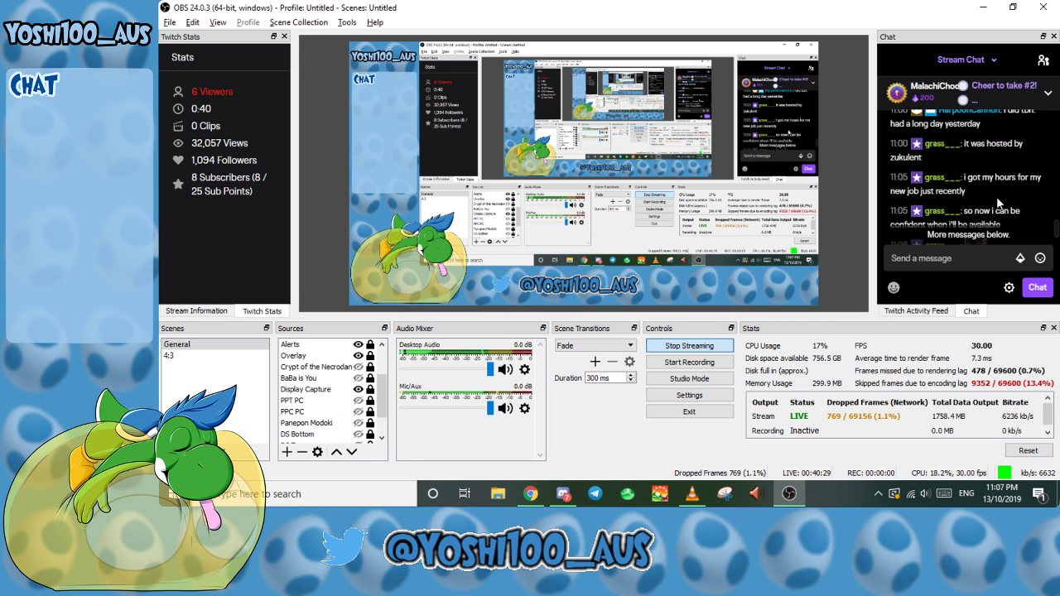
{"action": "scroll", "coordinate": [989, 208], "scroll_direction": "down", "scroll_amount": 2}
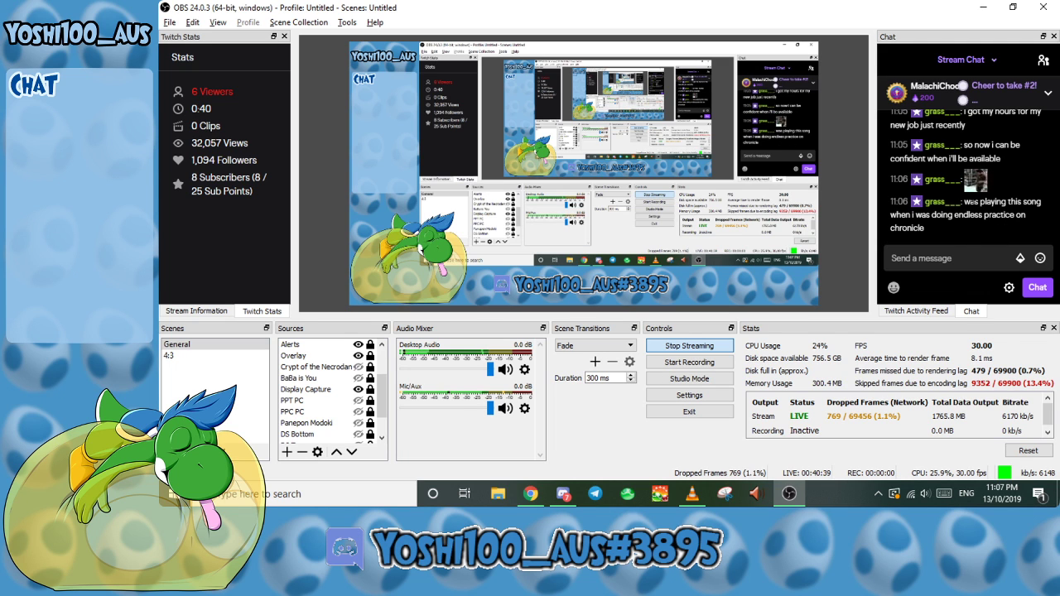
Step: Switch back to Challonge, check the start time and notification settings, and save the new tournament
{"action": "key", "text": "alt+Tab"}
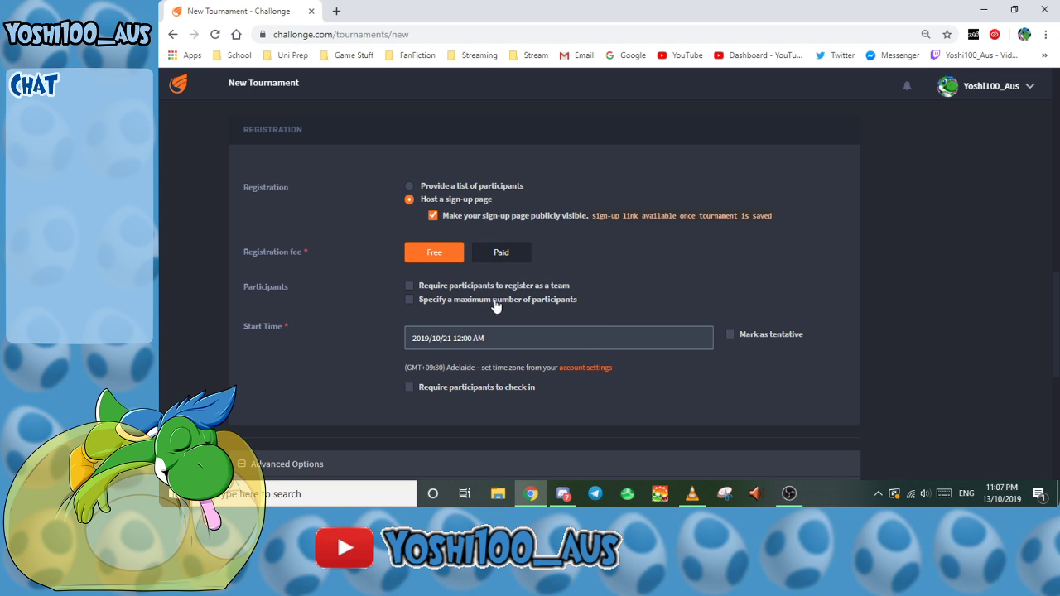
{"action": "scroll", "coordinate": [559, 260], "scroll_direction": "down", "scroll_amount": 1}
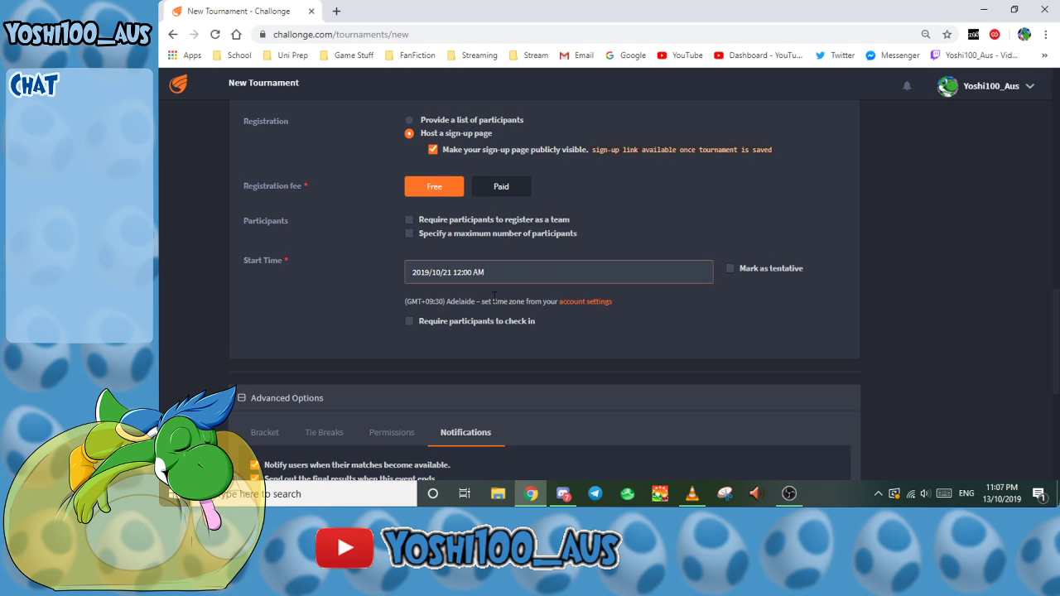
{"action": "scroll", "coordinate": [501, 283], "scroll_direction": "down", "scroll_amount": 1}
{"action": "scroll", "coordinate": [485, 284], "scroll_direction": "down", "scroll_amount": 1}
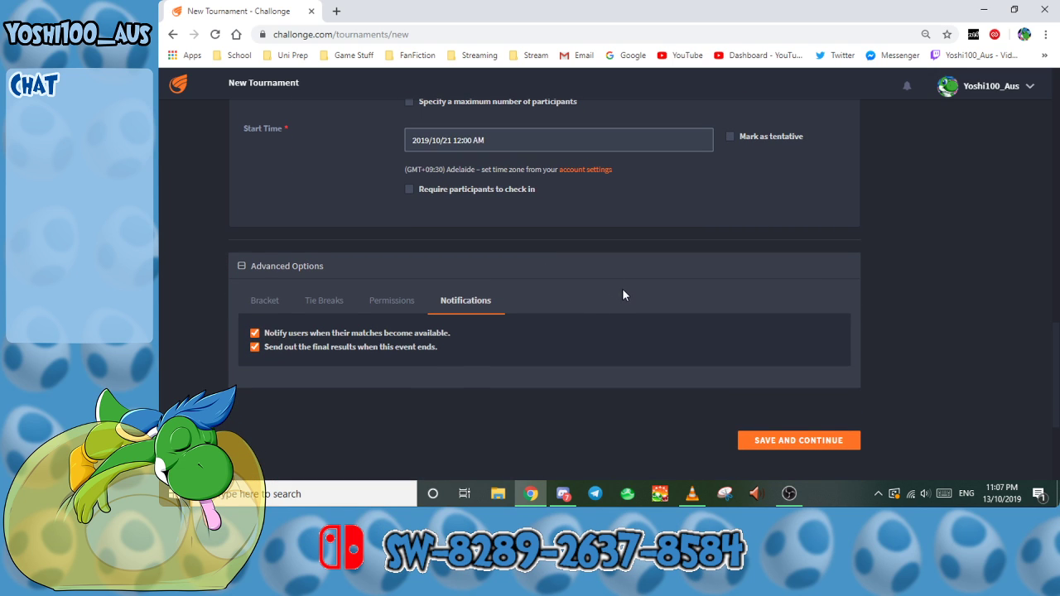
{"action": "left_click", "coordinate": [801, 442]}
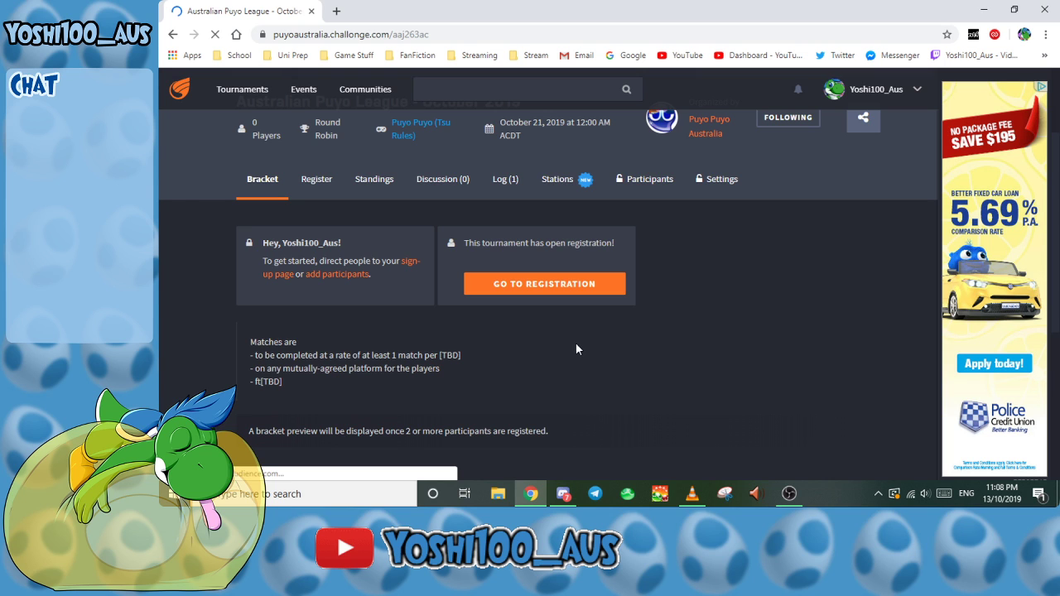
{"action": "key", "text": "alt+Tab"}
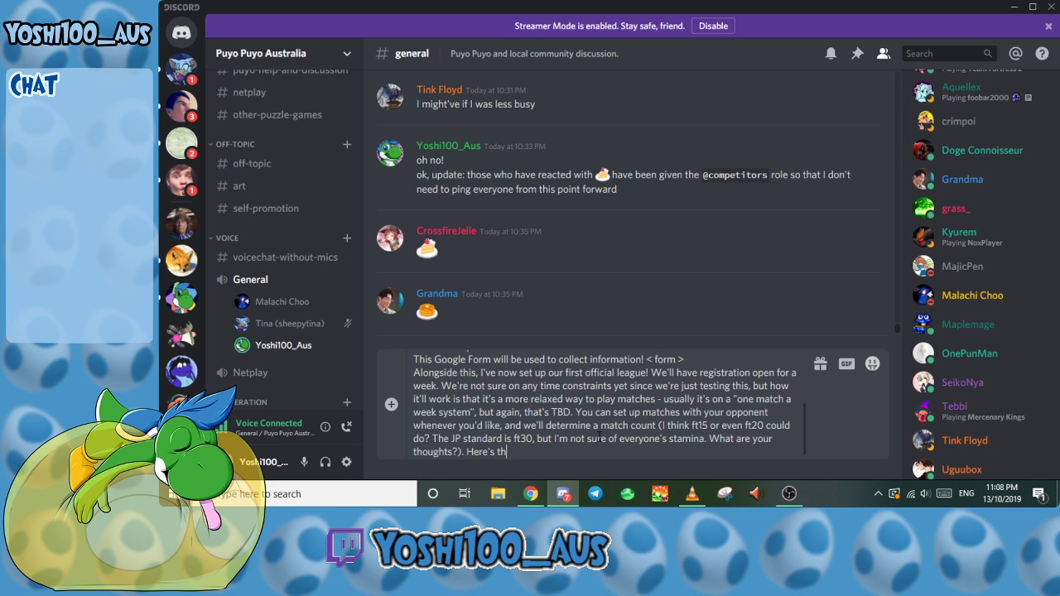
{"action": "type", "text": "e re"}
{"action": "key", "text": "alt+Tab"}
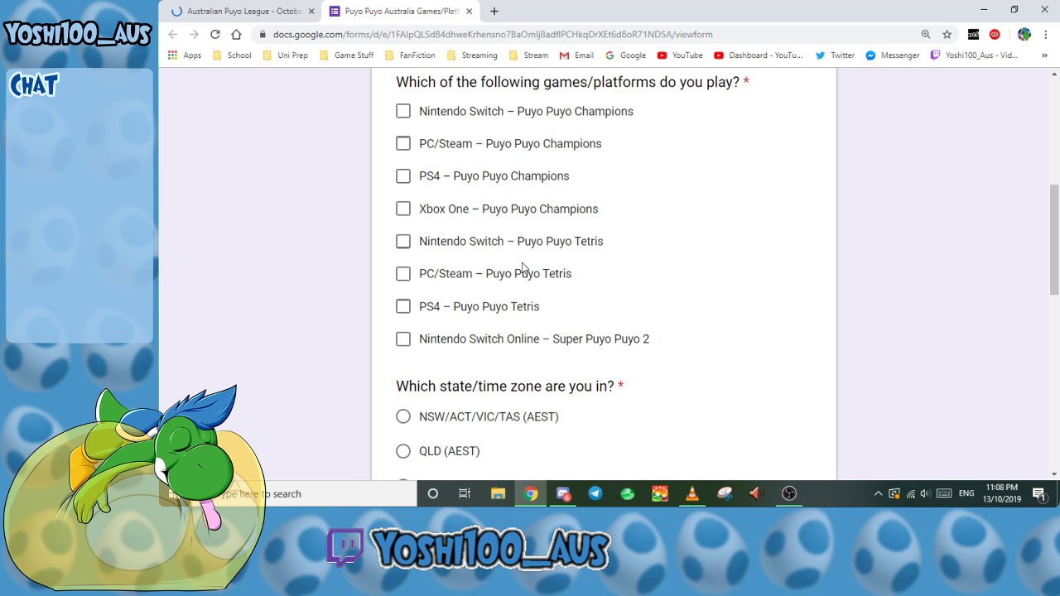
Step: Review the Puyo Puyo Australia Games/Platforms Poll form, from its title and Discord ID question to the available-days question
{"action": "scroll", "coordinate": [522, 268], "scroll_direction": "down", "scroll_amount": 6}
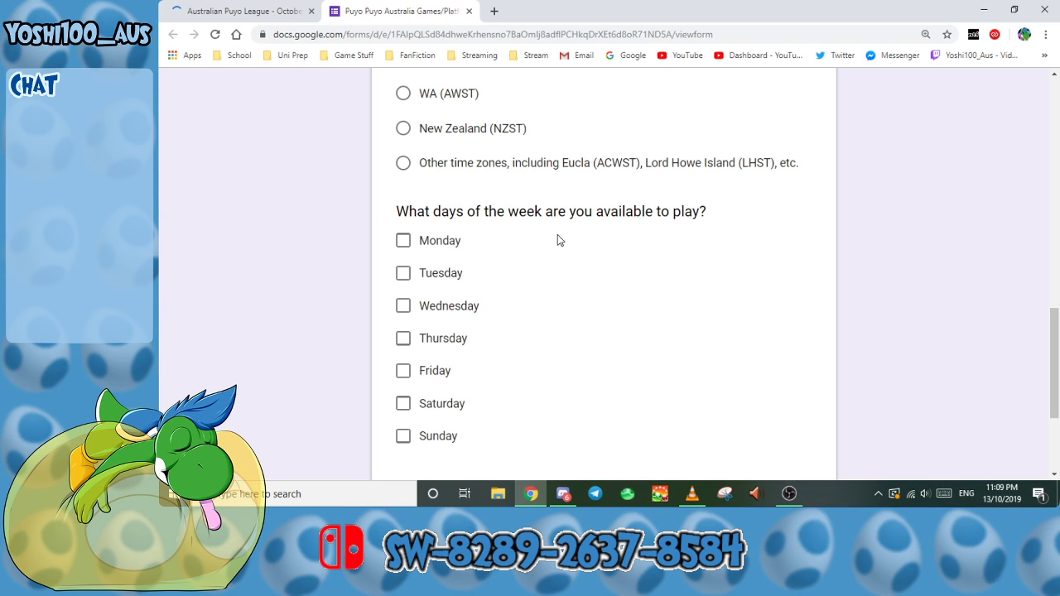
{"action": "scroll", "coordinate": [696, 263], "scroll_direction": "up", "scroll_amount": 12}
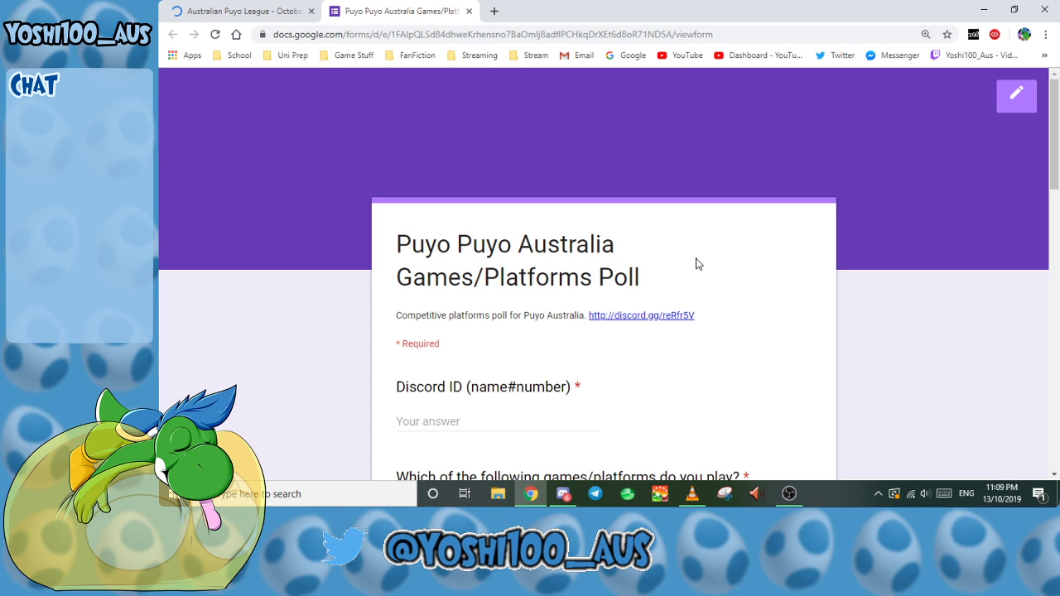
{"action": "scroll", "coordinate": [696, 263], "scroll_direction": "down", "scroll_amount": 1}
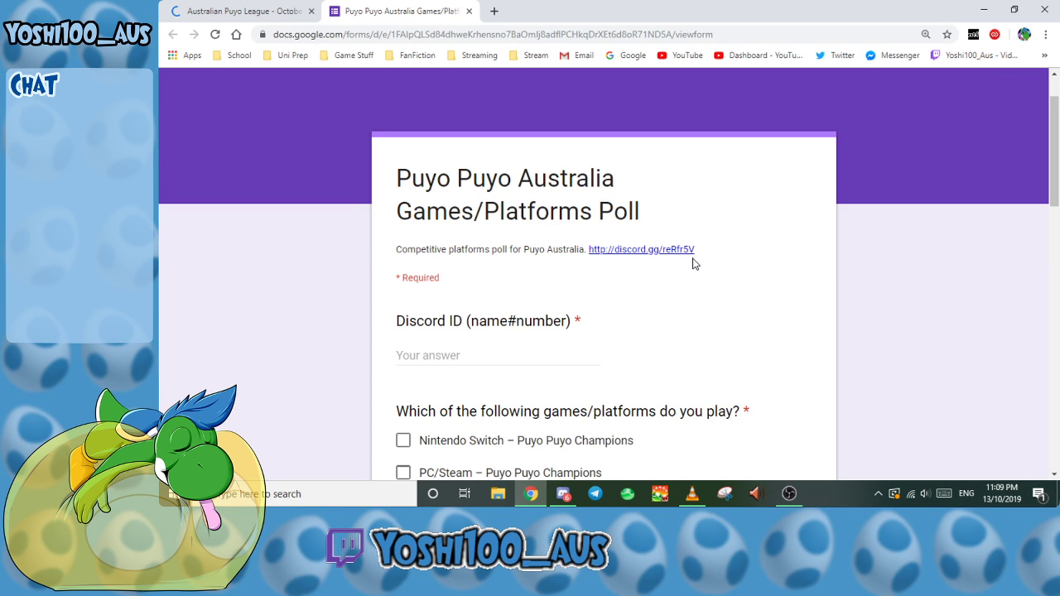
{"action": "scroll", "coordinate": [694, 264], "scroll_direction": "up", "scroll_amount": 1}
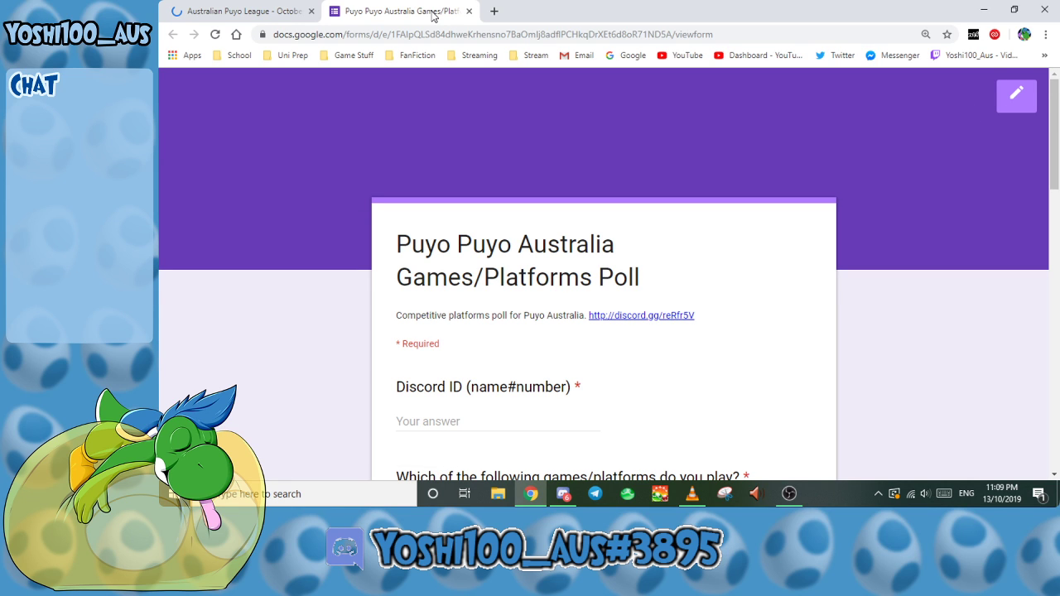
{"action": "key", "text": "alt+Tab"}
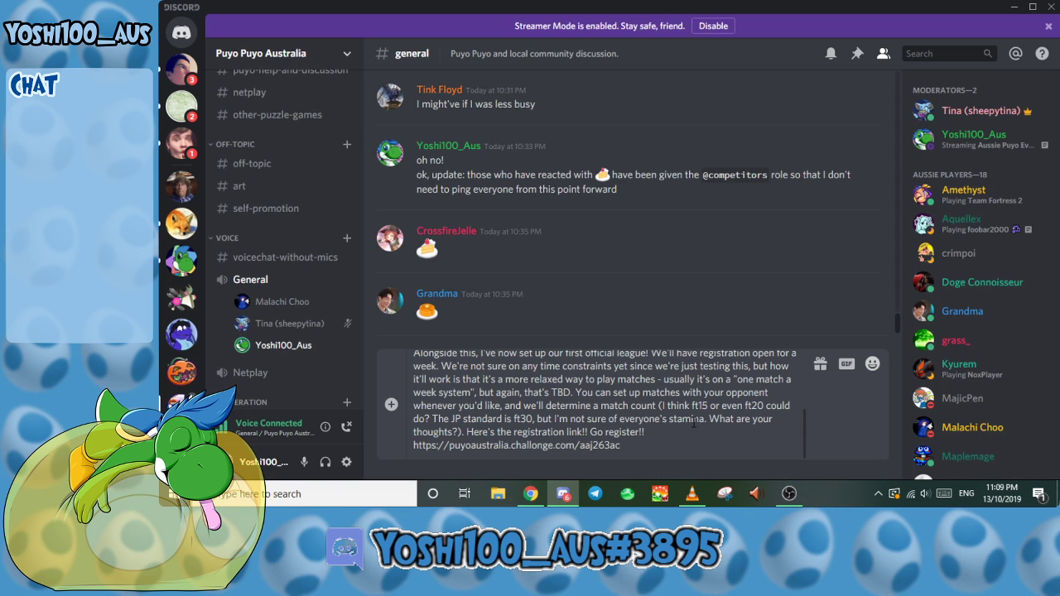
{"action": "scroll", "coordinate": [694, 424], "scroll_direction": "up", "scroll_amount": 1}
{"action": "scroll", "coordinate": [699, 432], "scroll_direction": "down", "scroll_amount": 1}
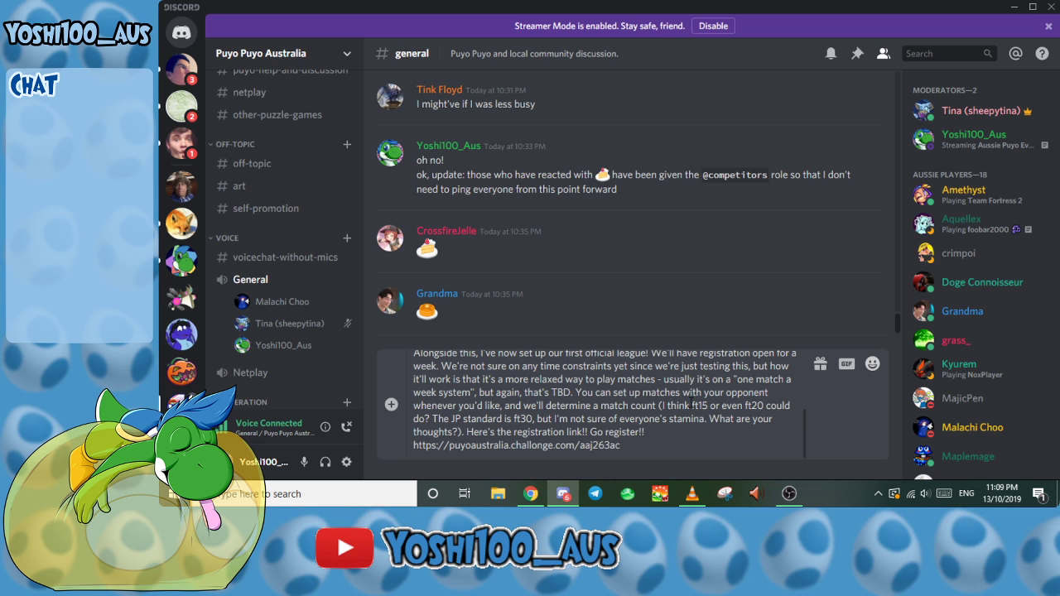
{"action": "scroll", "coordinate": [693, 404], "scroll_direction": "up", "scroll_amount": 5}
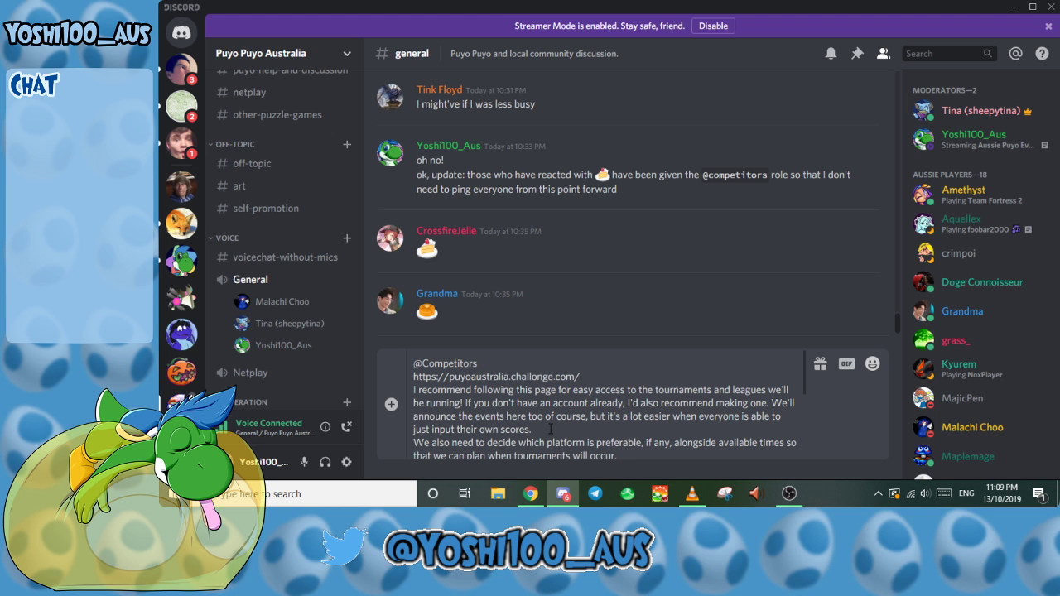
{"action": "key", "text": "Return"}
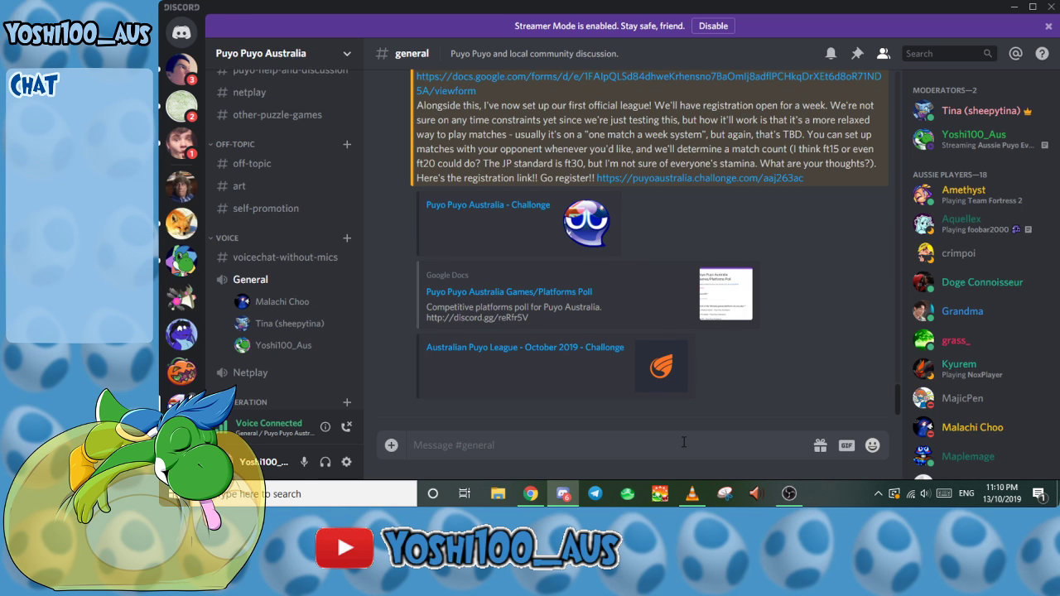
Step: Reread the posted announcement in #general and check its link previews and reaction
{"action": "scroll", "coordinate": [709, 357], "scroll_direction": "up", "scroll_amount": 4}
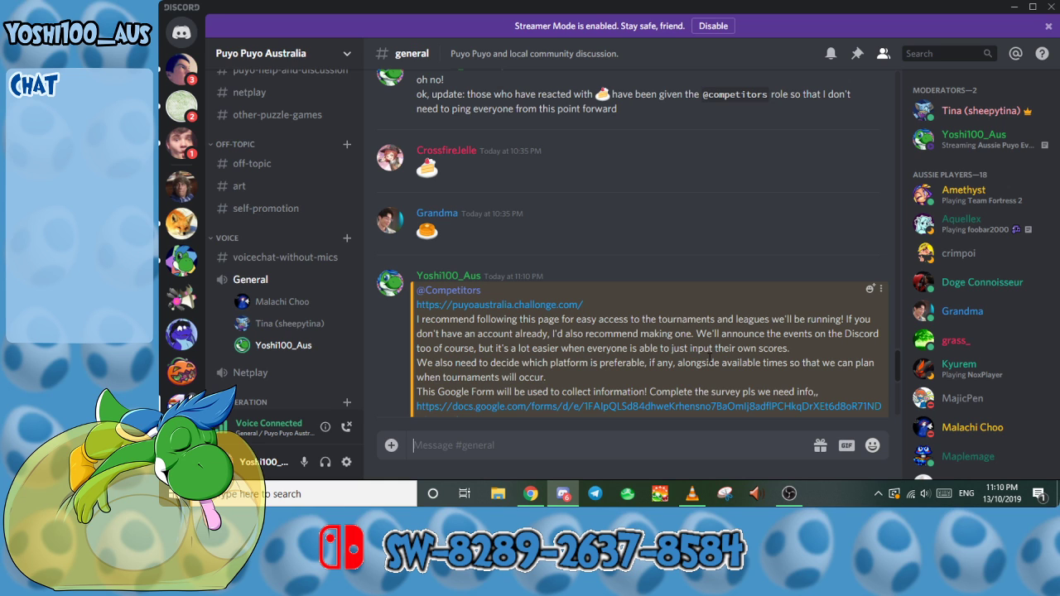
{"action": "scroll", "coordinate": [709, 358], "scroll_direction": "down", "scroll_amount": 5}
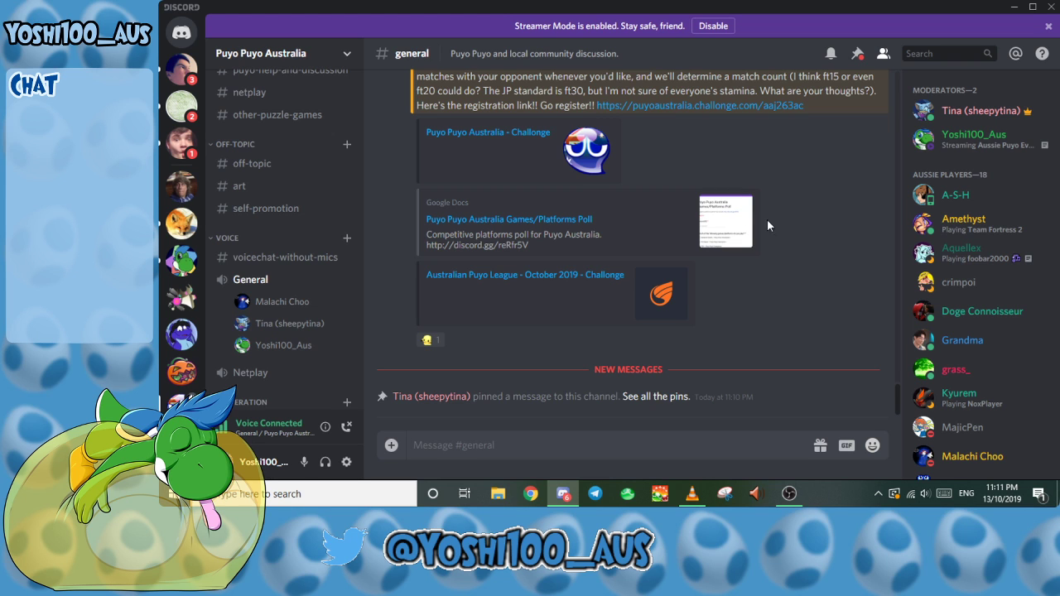
{"action": "mouse_move", "coordinate": [428, 347]}
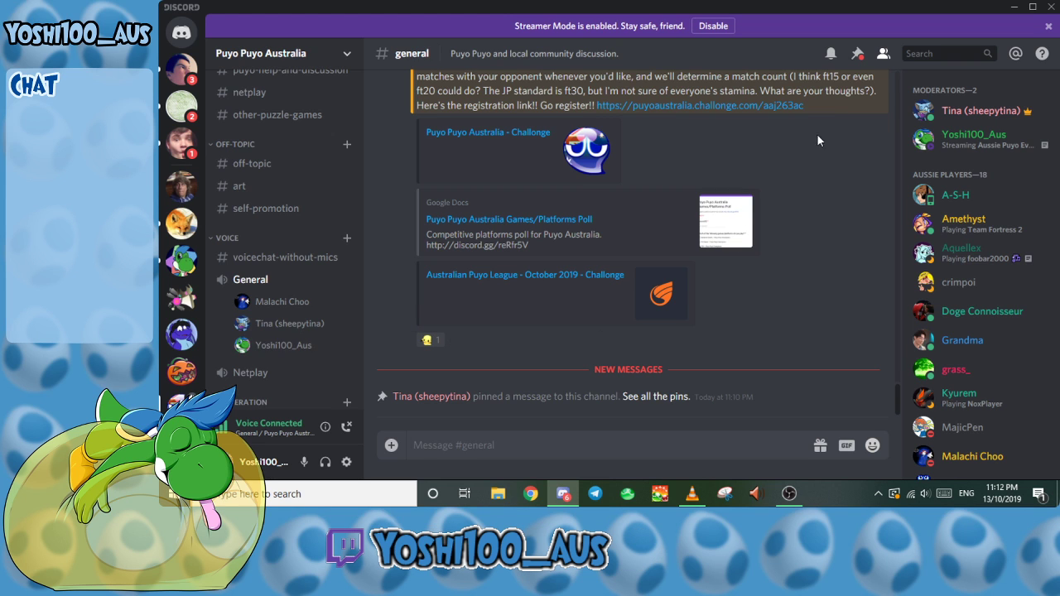
Step: Look through the pinned messages of #general and close the list
{"action": "left_click", "coordinate": [857, 53]}
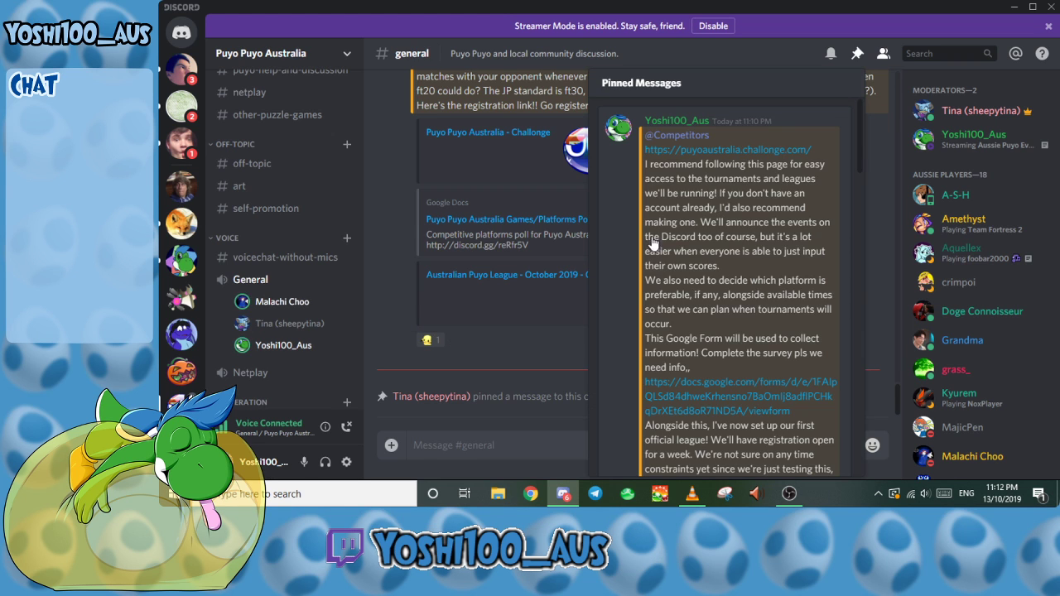
{"action": "scroll", "coordinate": [666, 240], "scroll_direction": "down", "scroll_amount": 5}
{"action": "scroll", "coordinate": [667, 239], "scroll_direction": "down", "scroll_amount": 5}
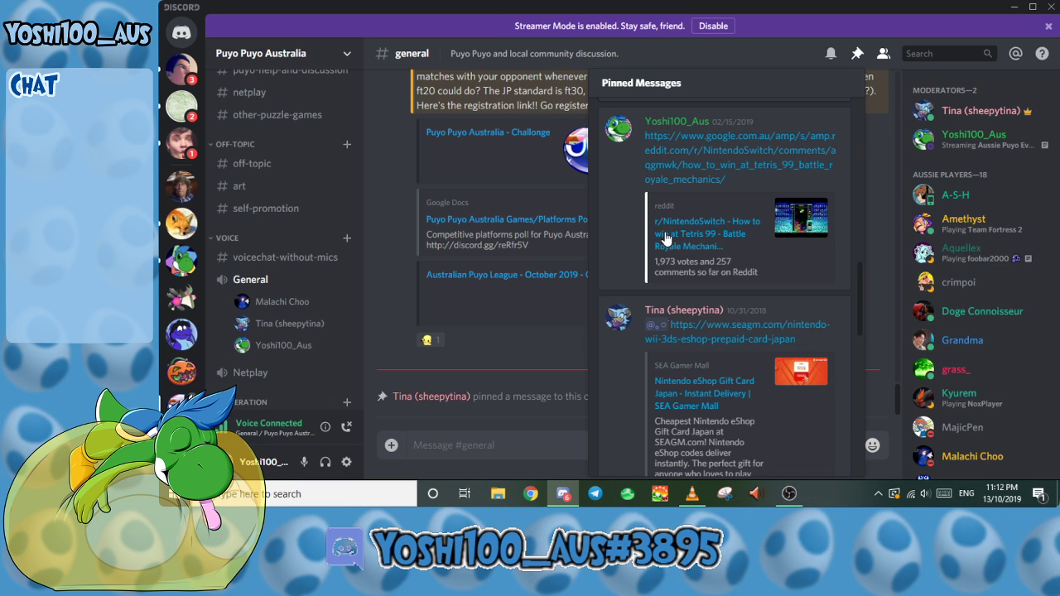
{"action": "scroll", "coordinate": [634, 228], "scroll_direction": "down", "scroll_amount": 3}
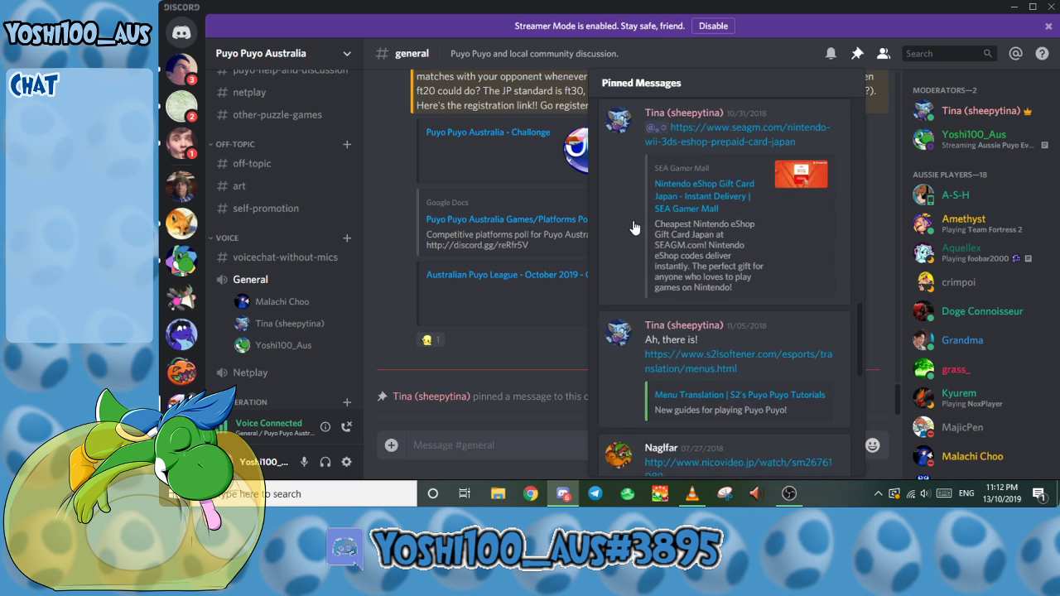
{"action": "scroll", "coordinate": [621, 228], "scroll_direction": "up", "scroll_amount": 15}
{"action": "left_click", "coordinate": [385, 244]}
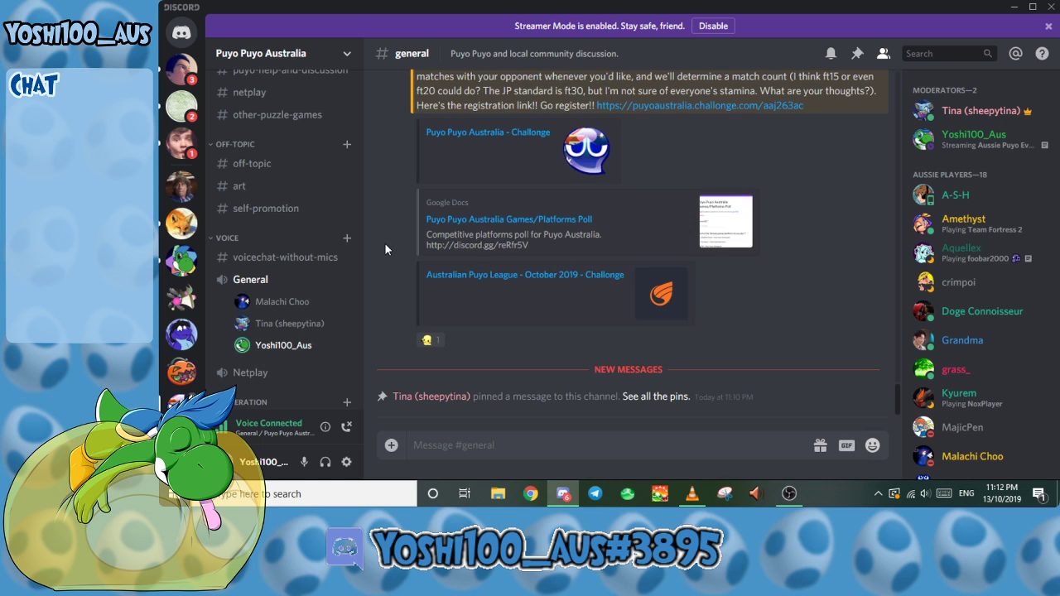
Step: Disable the preview in OBS and return to Discord's #general channel
{"action": "left_click", "coordinate": [789, 494]}
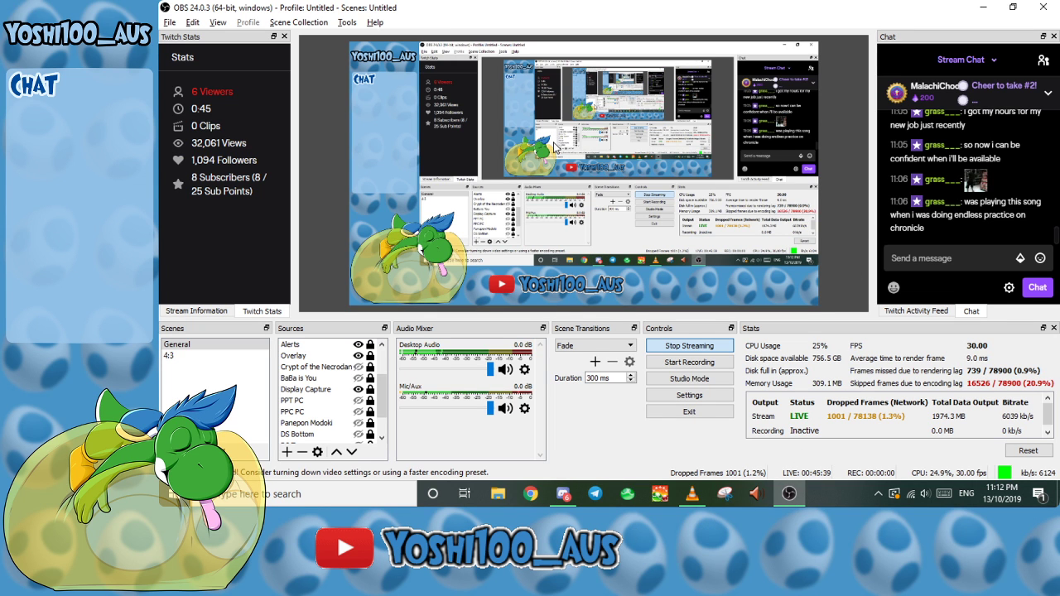
{"action": "right_click", "coordinate": [555, 142]}
{"action": "left_click", "coordinate": [607, 151]}
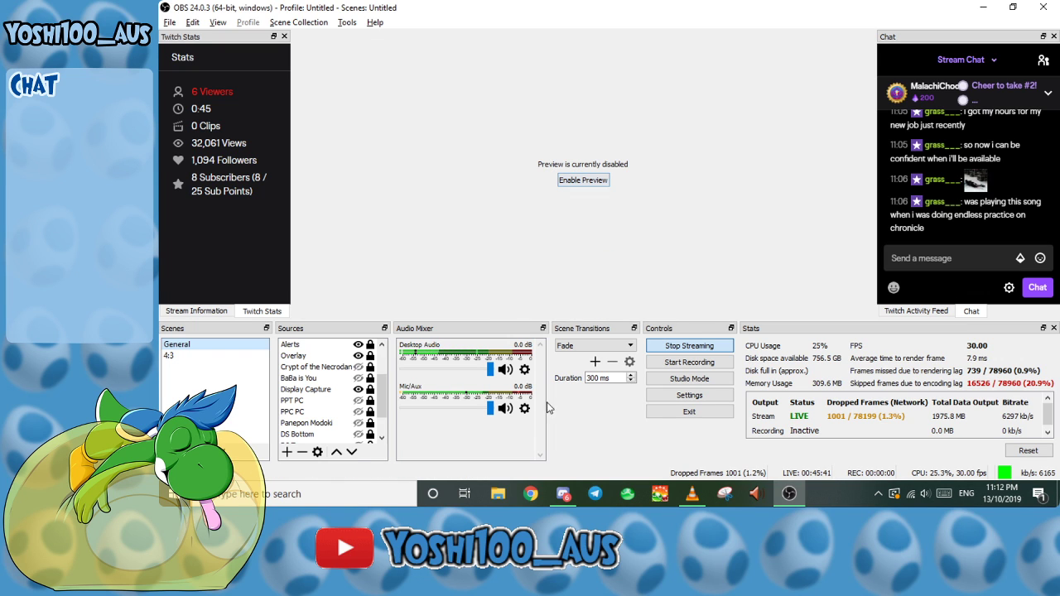
{"action": "mouse_move", "coordinate": [564, 495]}
{"action": "left_click", "coordinate": [572, 418]}
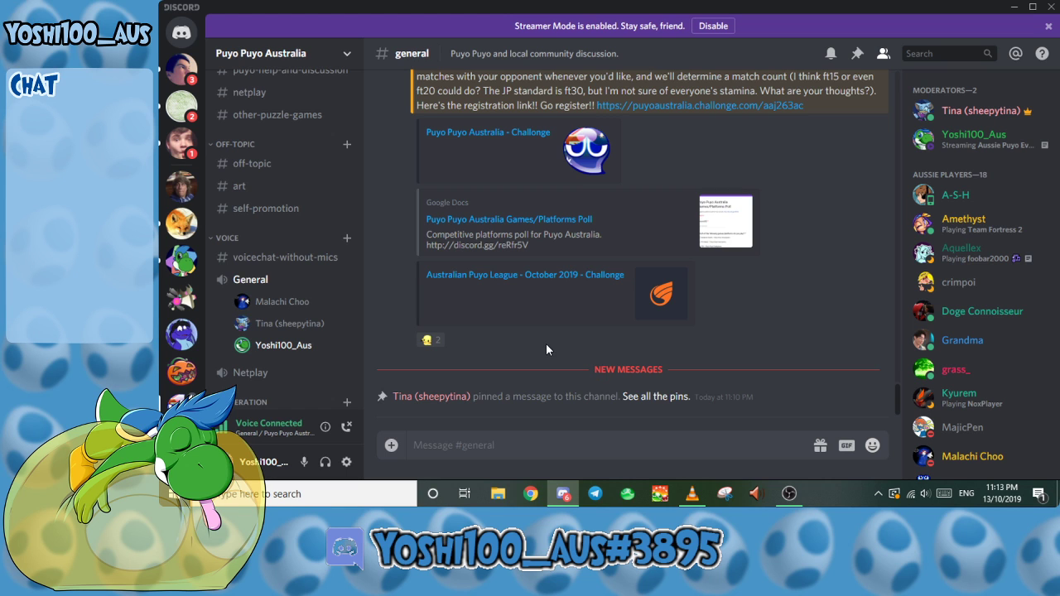
Step: Check the stream stats and chat in OBS and the member list in Discord, ending in OBS
{"action": "left_click", "coordinate": [788, 494]}
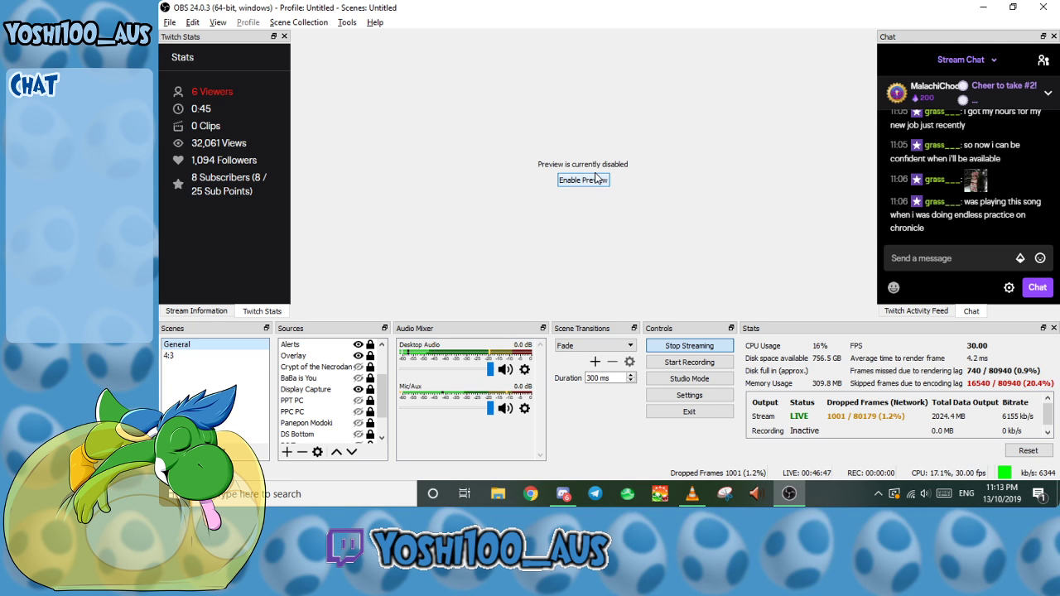
{"action": "mouse_move", "coordinate": [564, 493]}
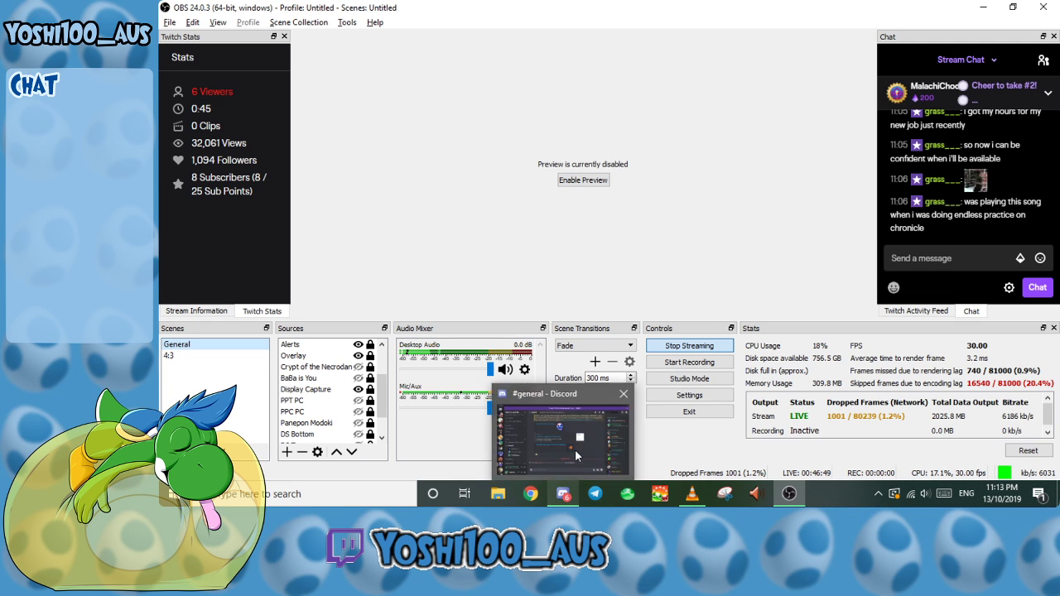
{"action": "left_click", "coordinate": [576, 407]}
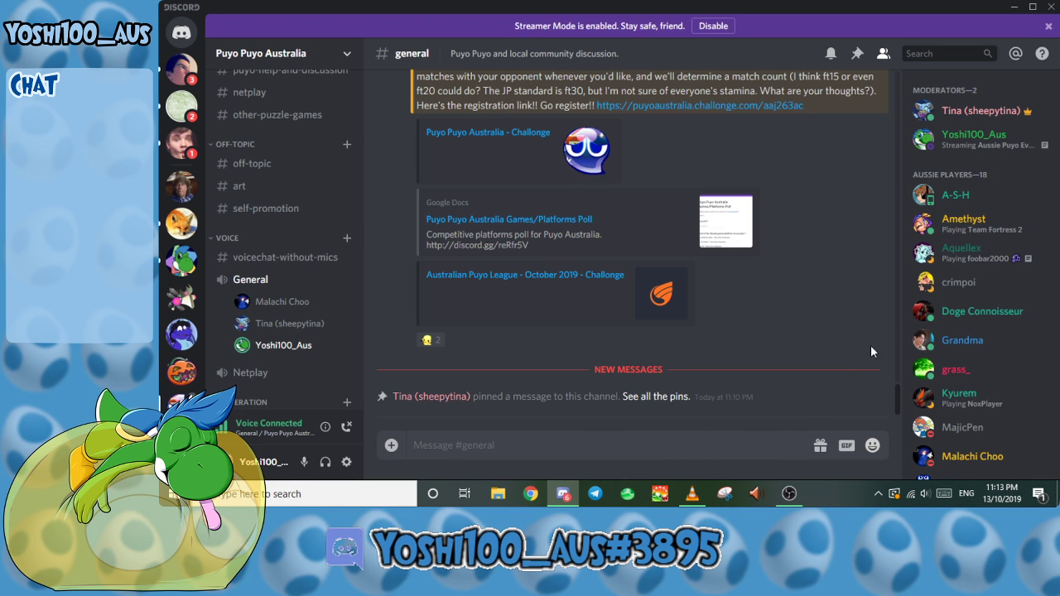
{"action": "scroll", "coordinate": [933, 313], "scroll_direction": "down", "scroll_amount": 1}
{"action": "scroll", "coordinate": [936, 302], "scroll_direction": "down", "scroll_amount": 3}
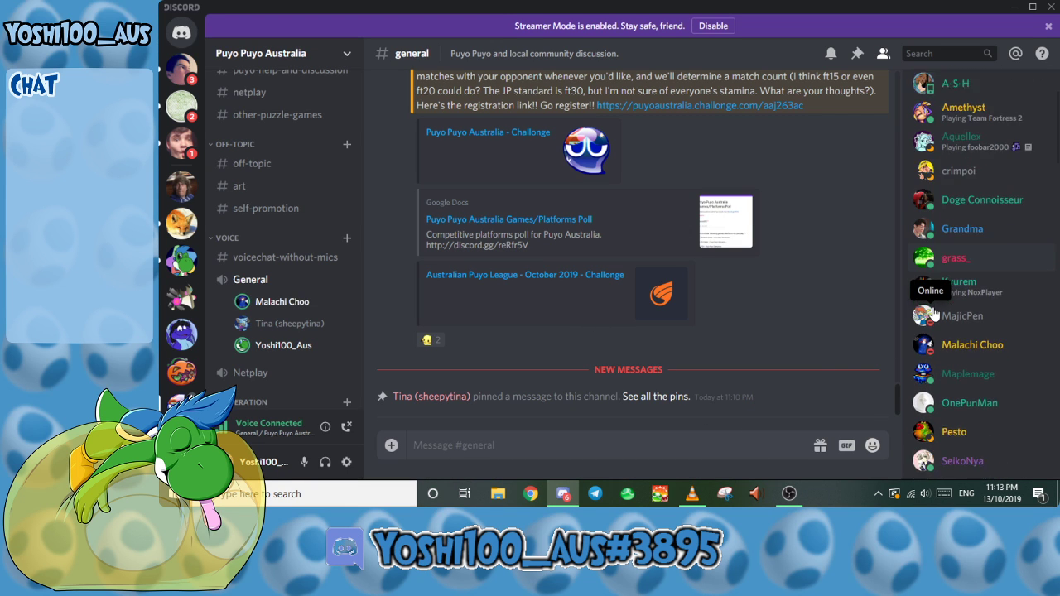
{"action": "scroll", "coordinate": [940, 287], "scroll_direction": "up", "scroll_amount": 3}
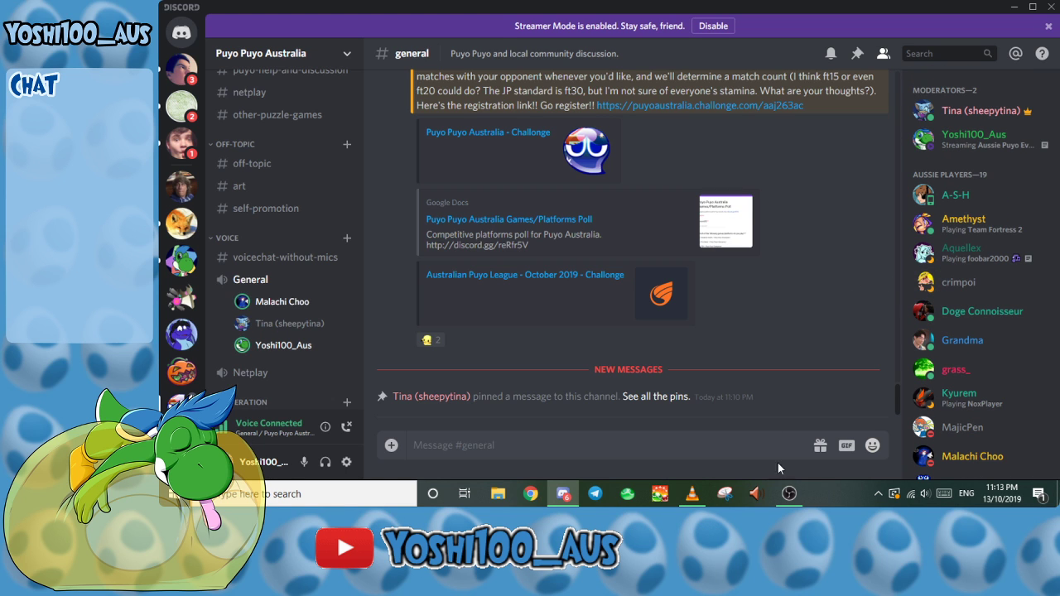
{"action": "left_click", "coordinate": [789, 493]}
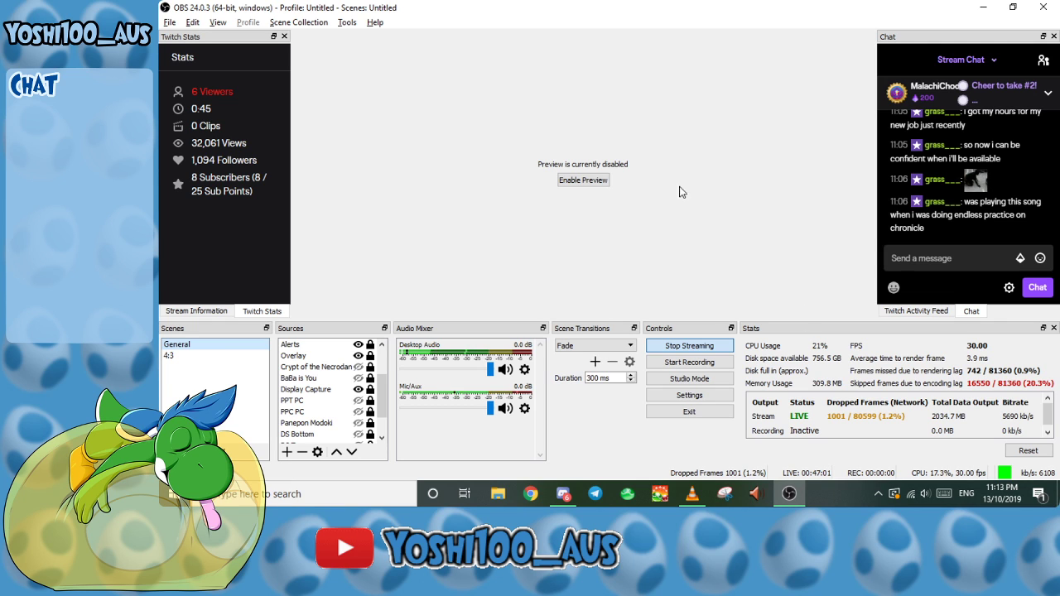